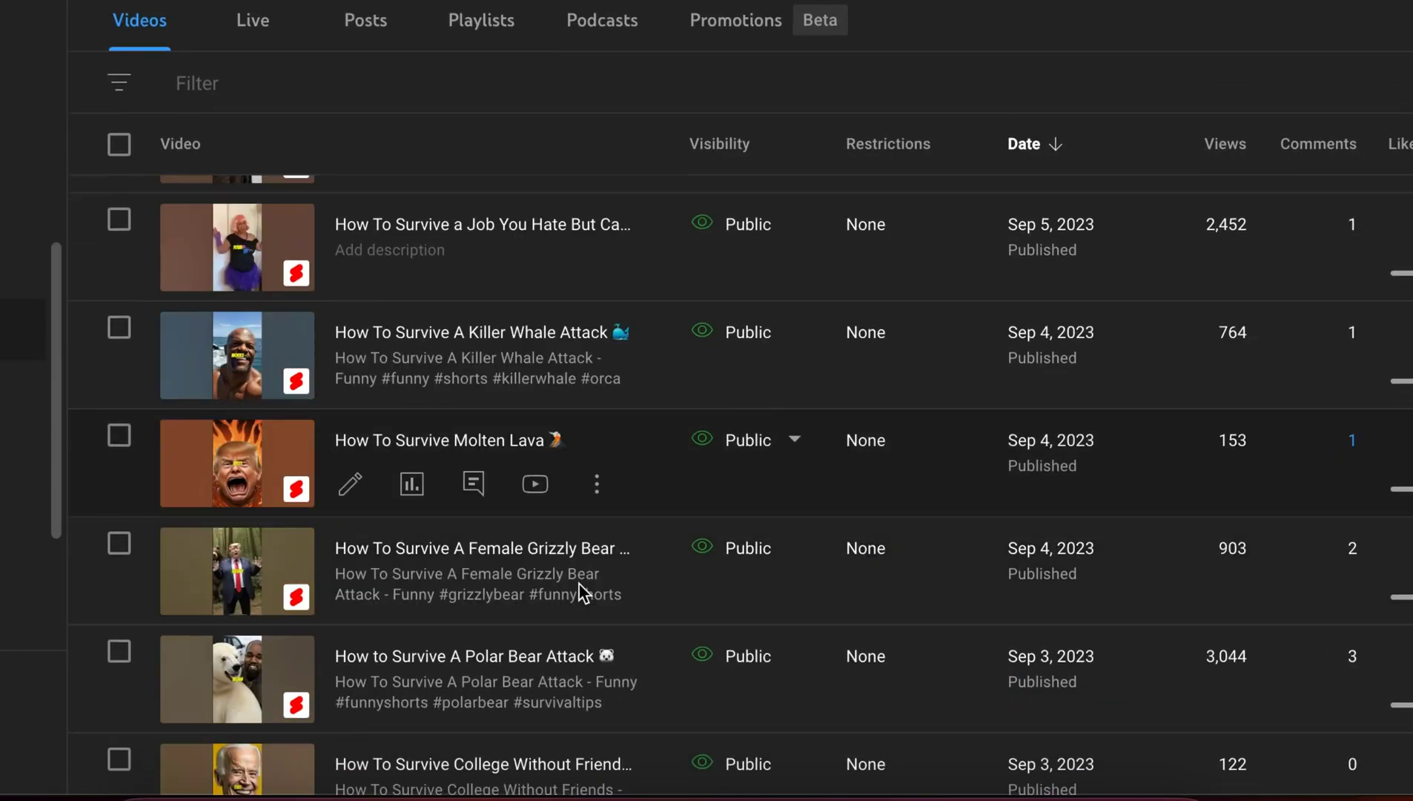
Scroll the Fliki homepage down to the use-case cards and back to the top.
scroll(585, 593, "down", 20)
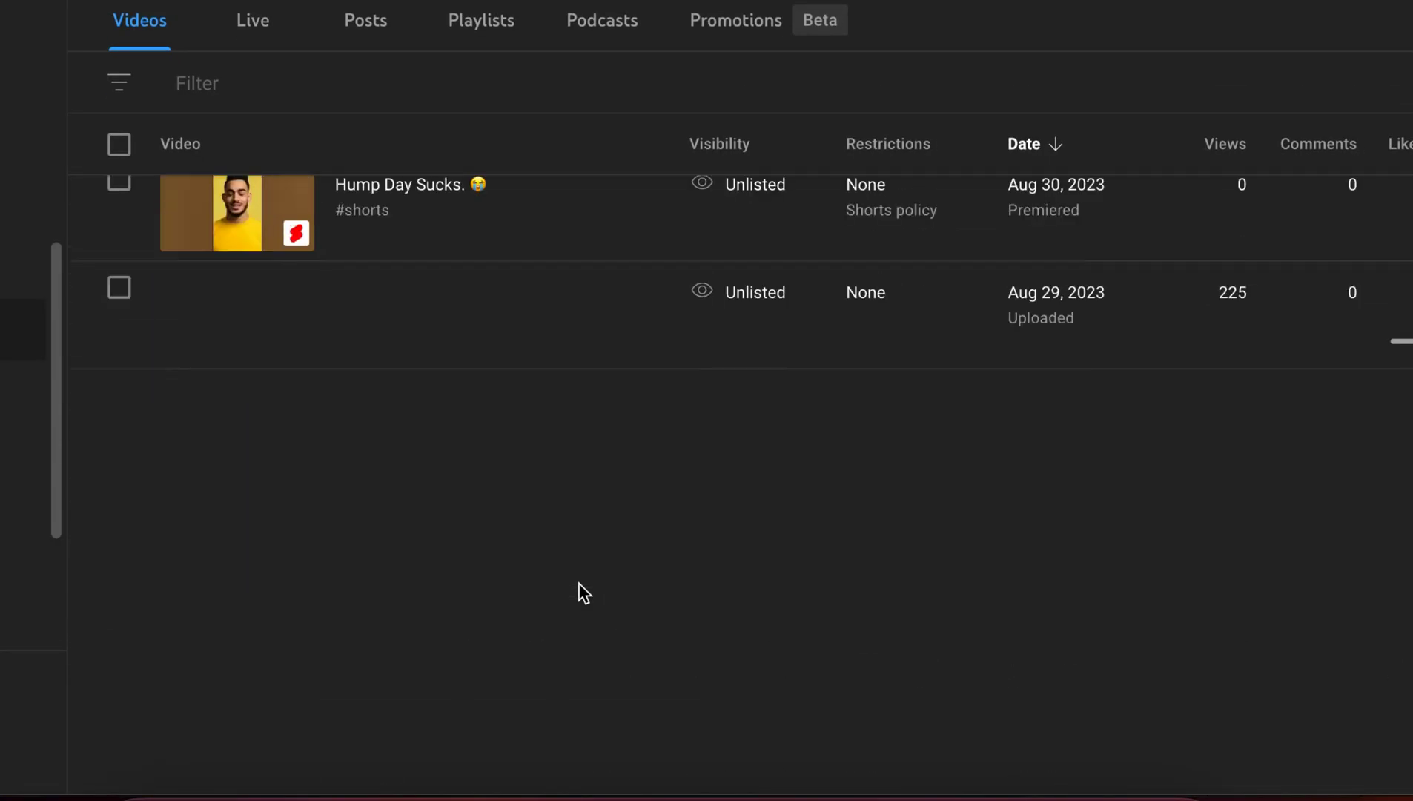
scroll(584, 593, "down", 10)
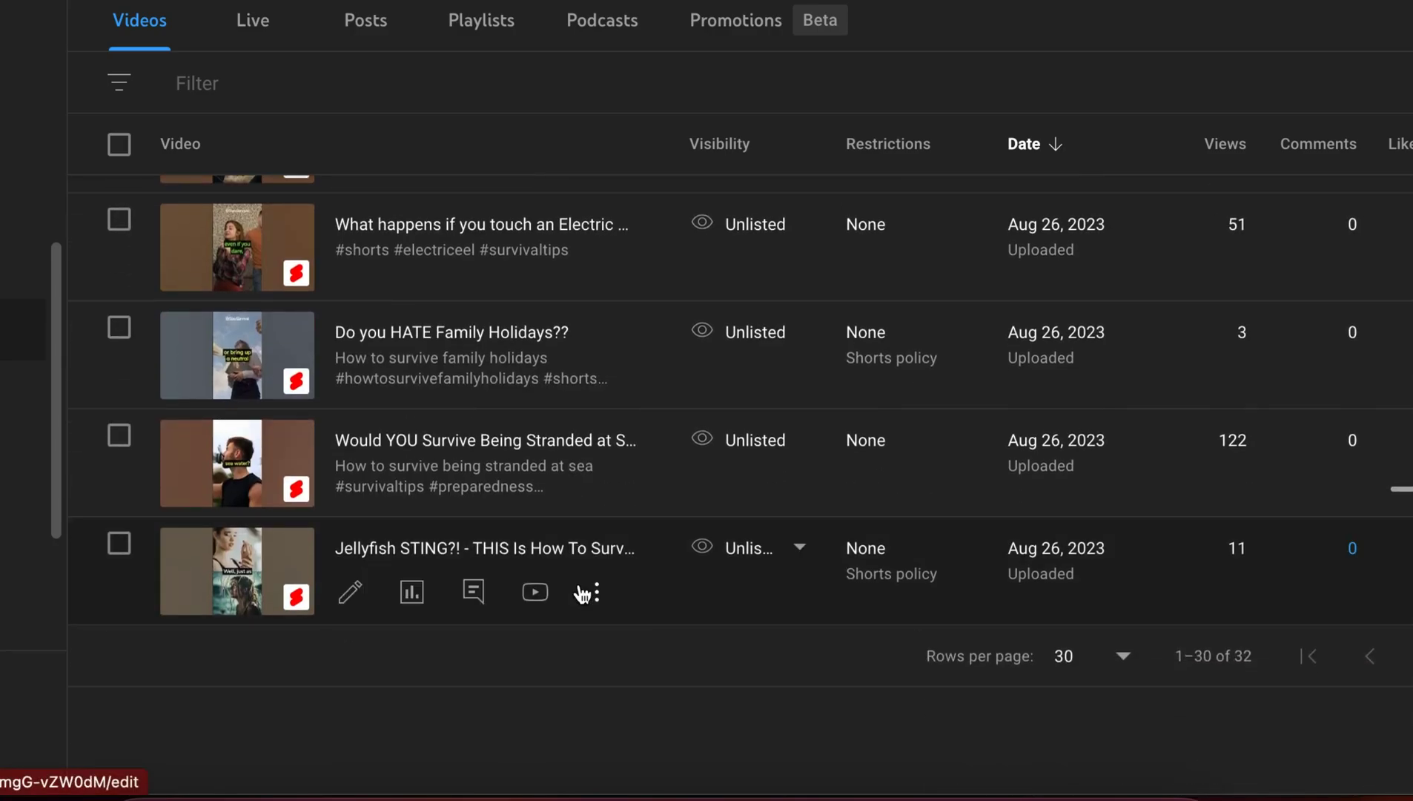
scroll(833, 439, "up", 1)
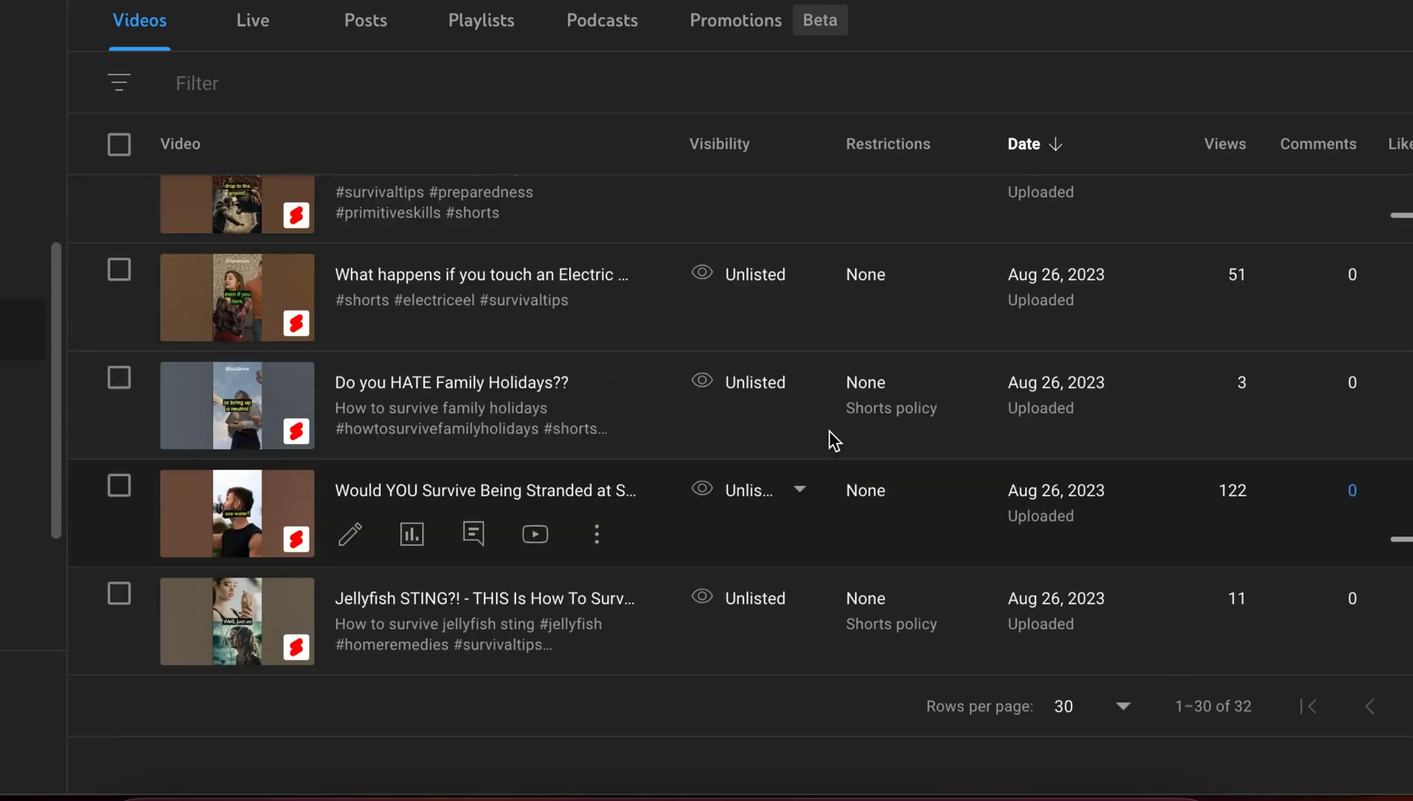
scroll(829, 430, "up", 20)
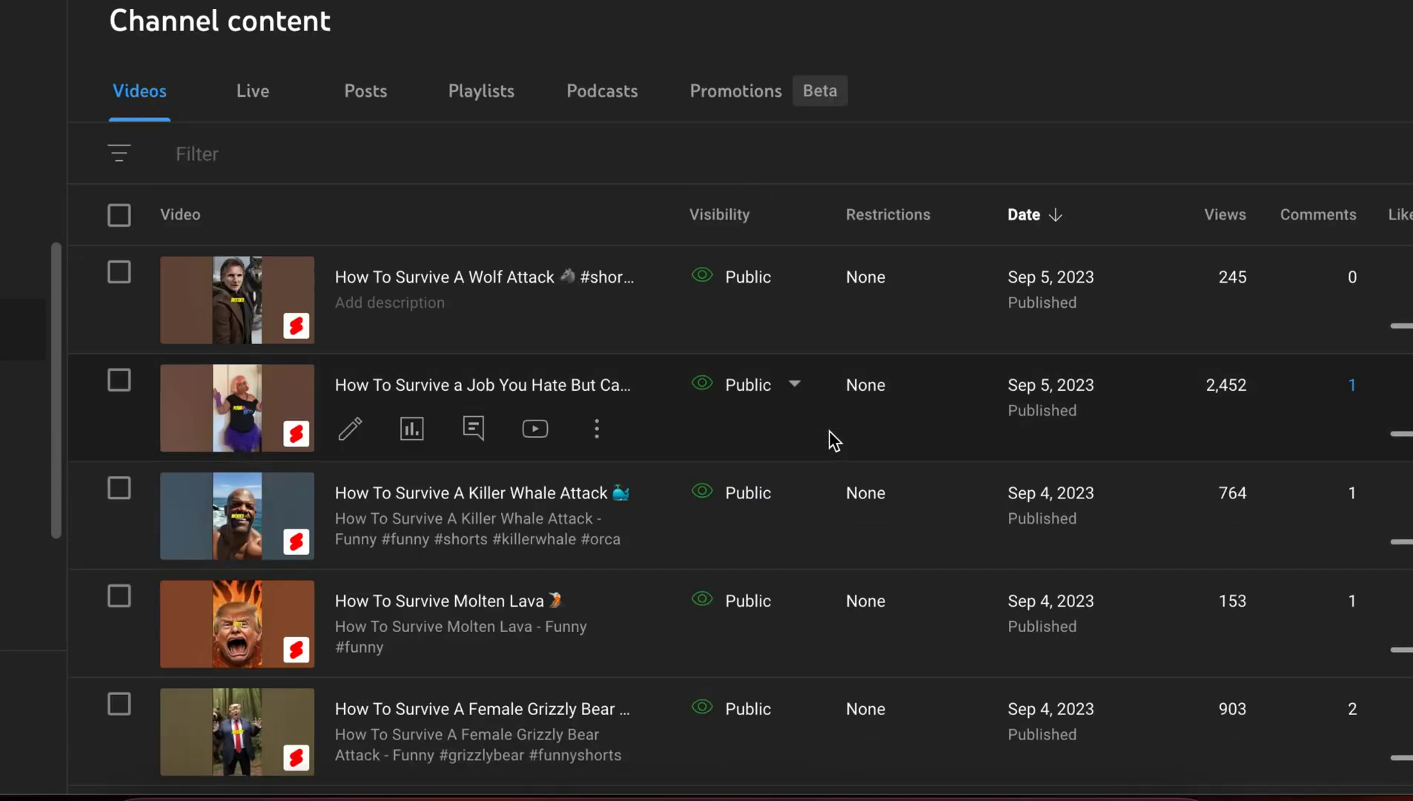
scroll(854, 634, "down", 15)
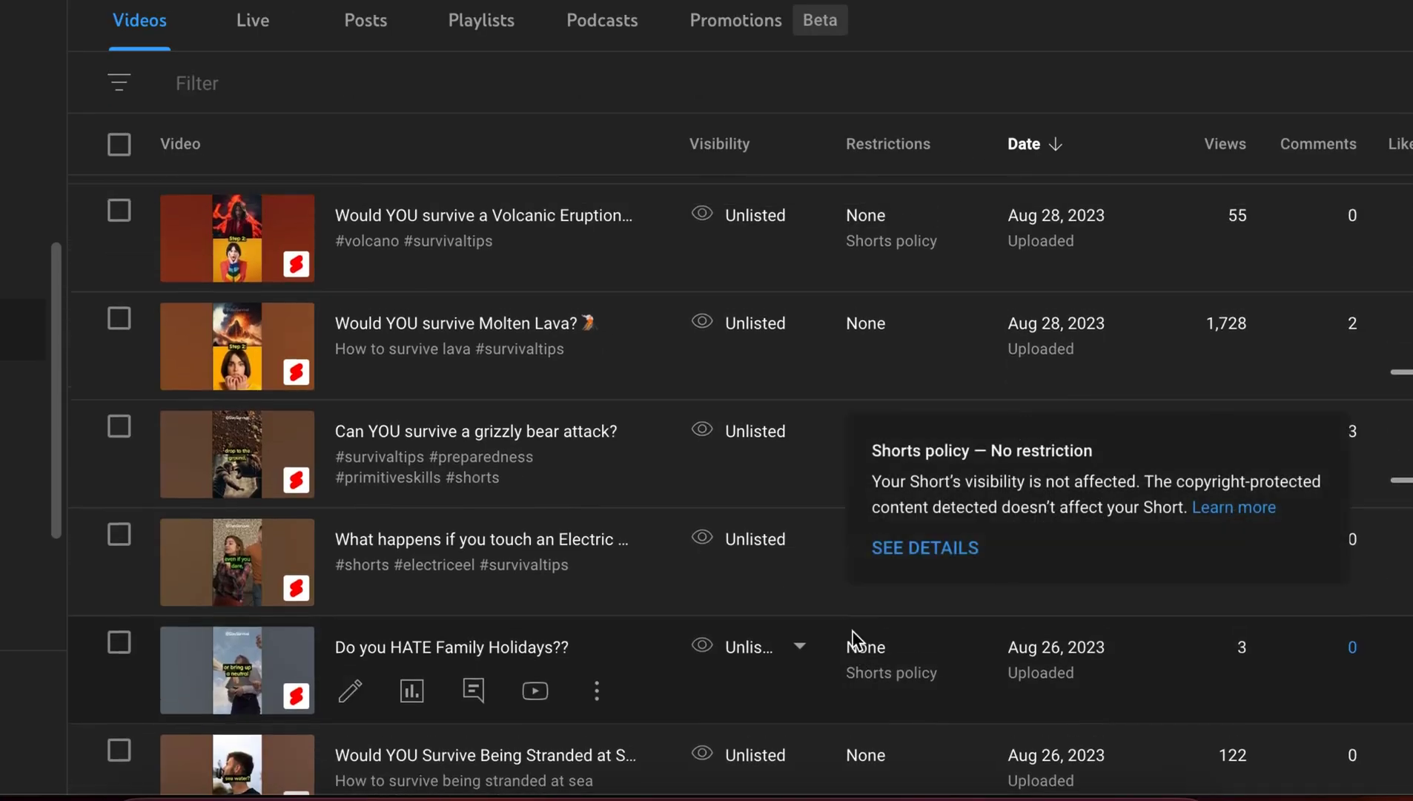
scroll(853, 630, "down", 5)
scroll(853, 634, "up", 20)
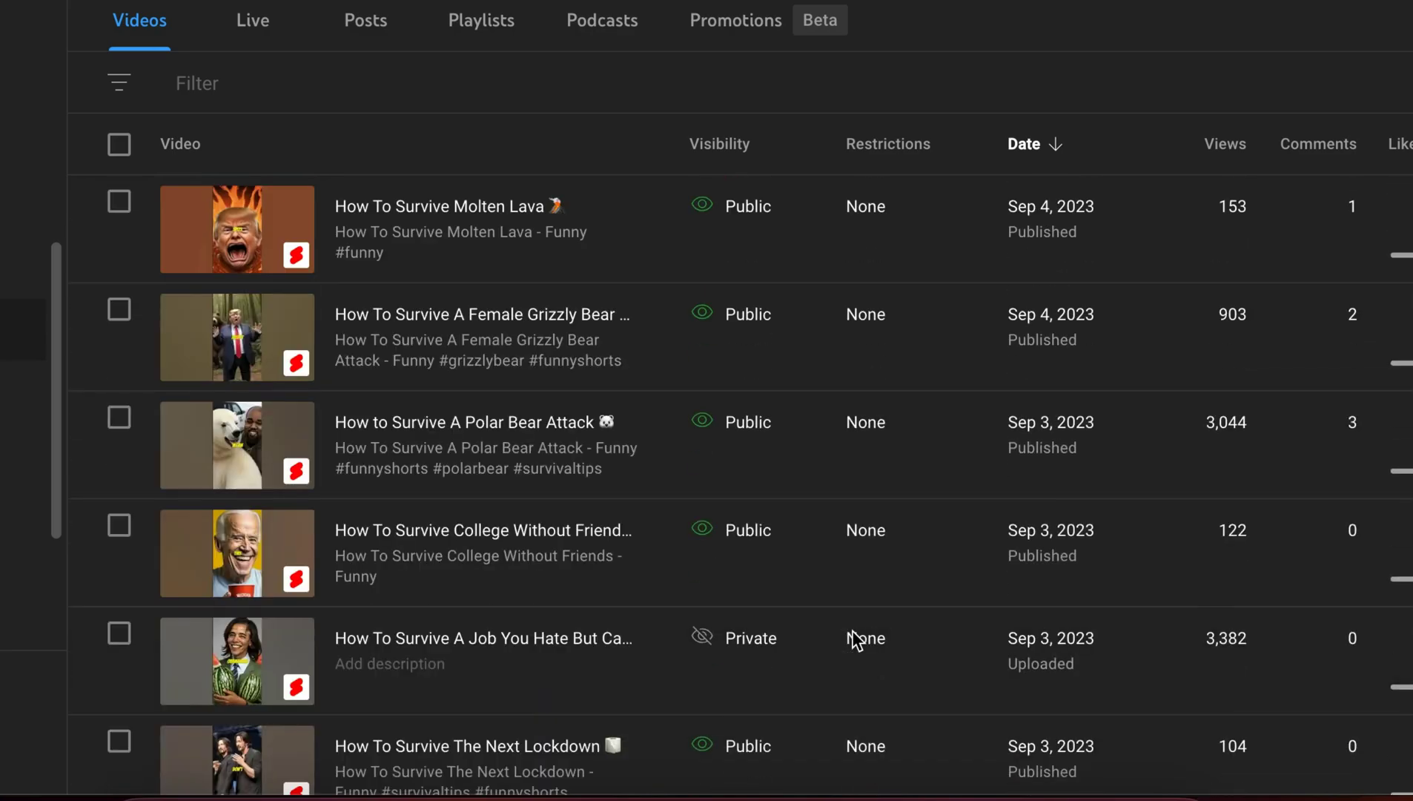
scroll(852, 636, "up", 3)
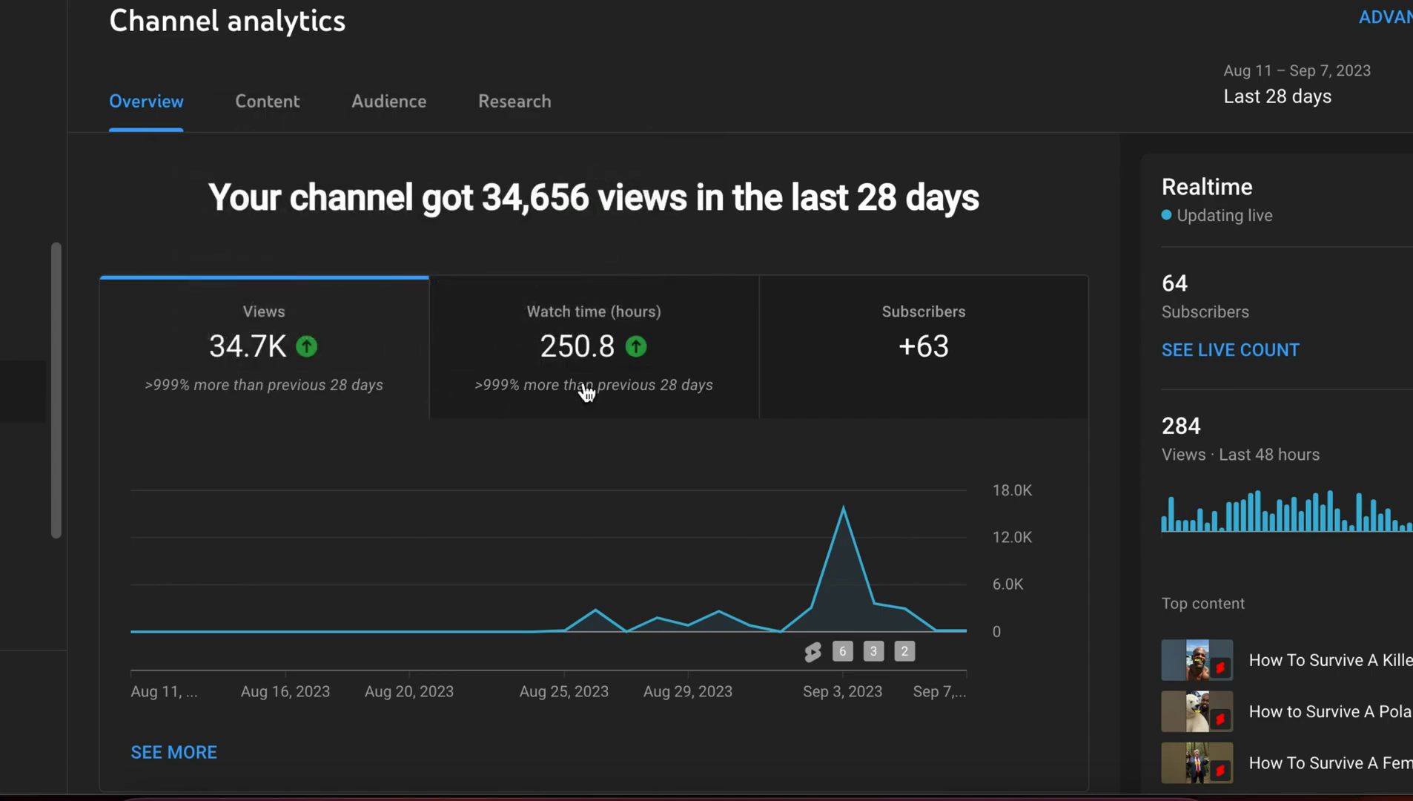
mouse_move(676, 558)
scroll(673, 546, "down", 5)
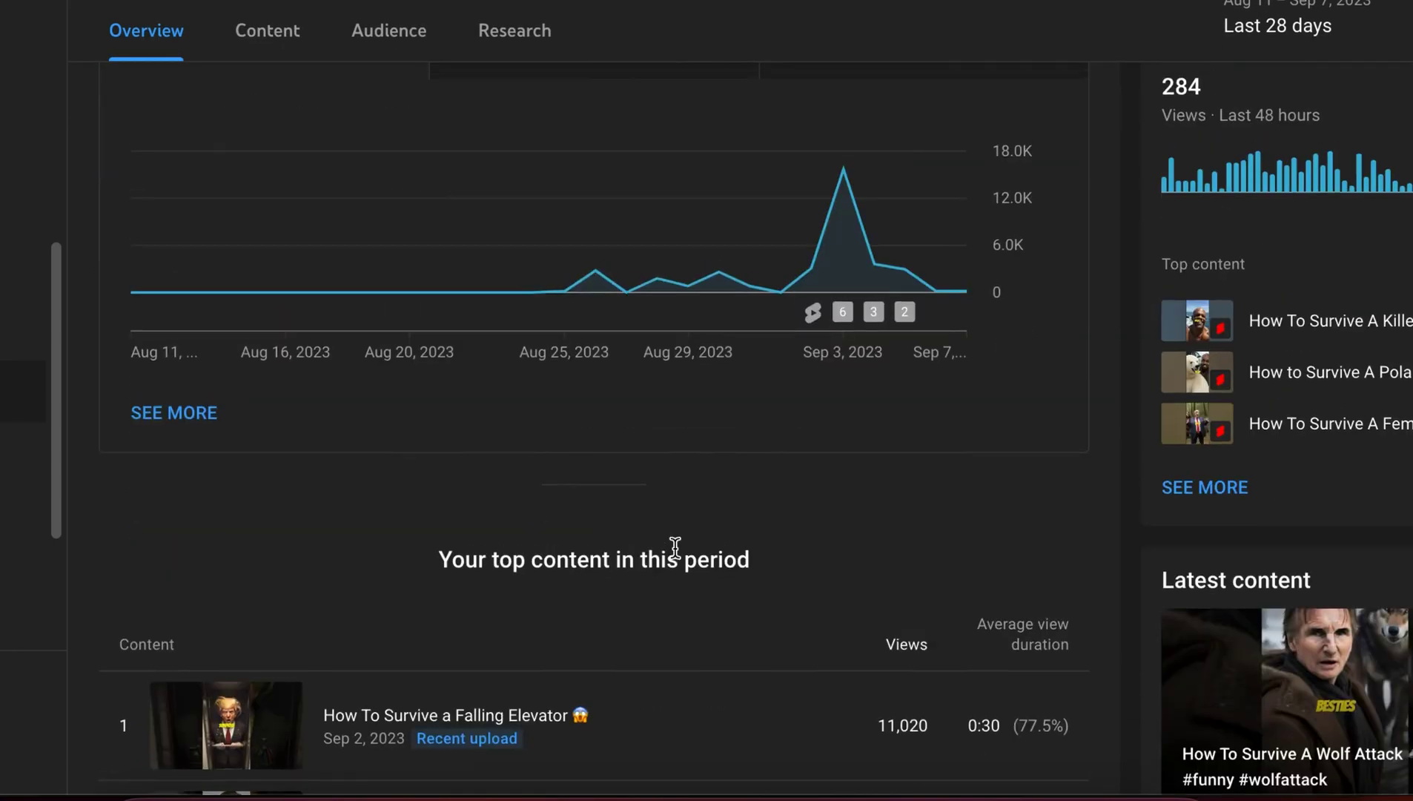
scroll(675, 552, "up", 5)
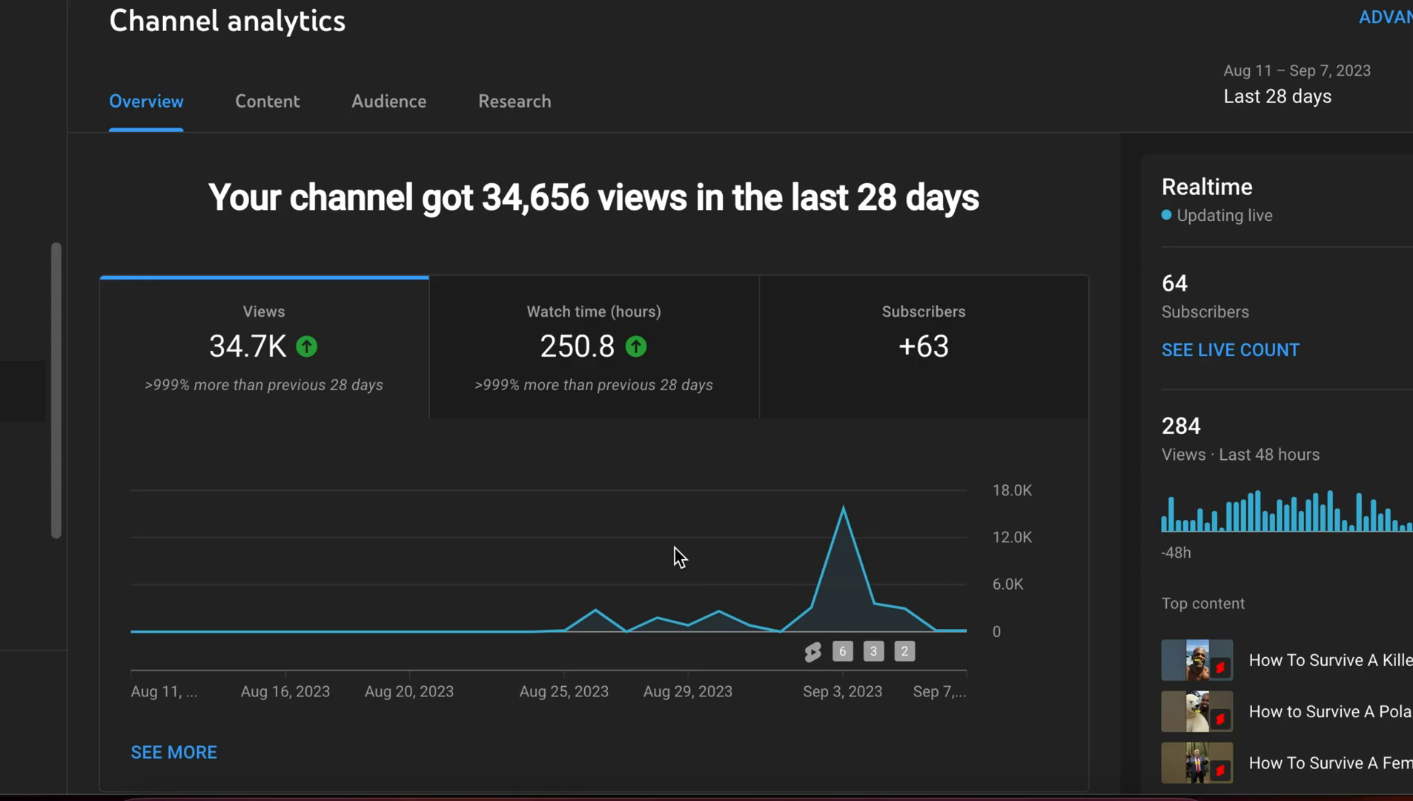
scroll(673, 546, "down", 12)
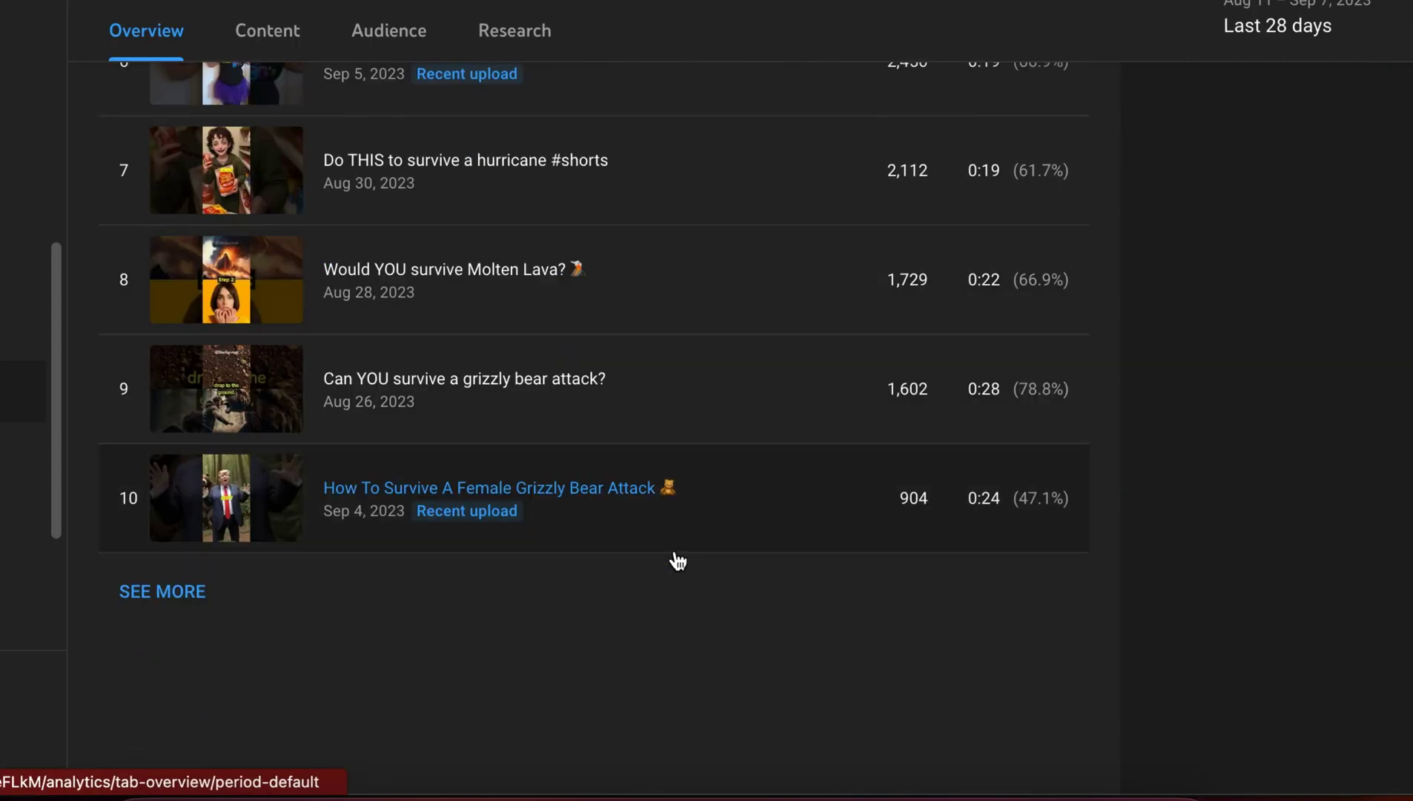
scroll(675, 561, "up", 12)
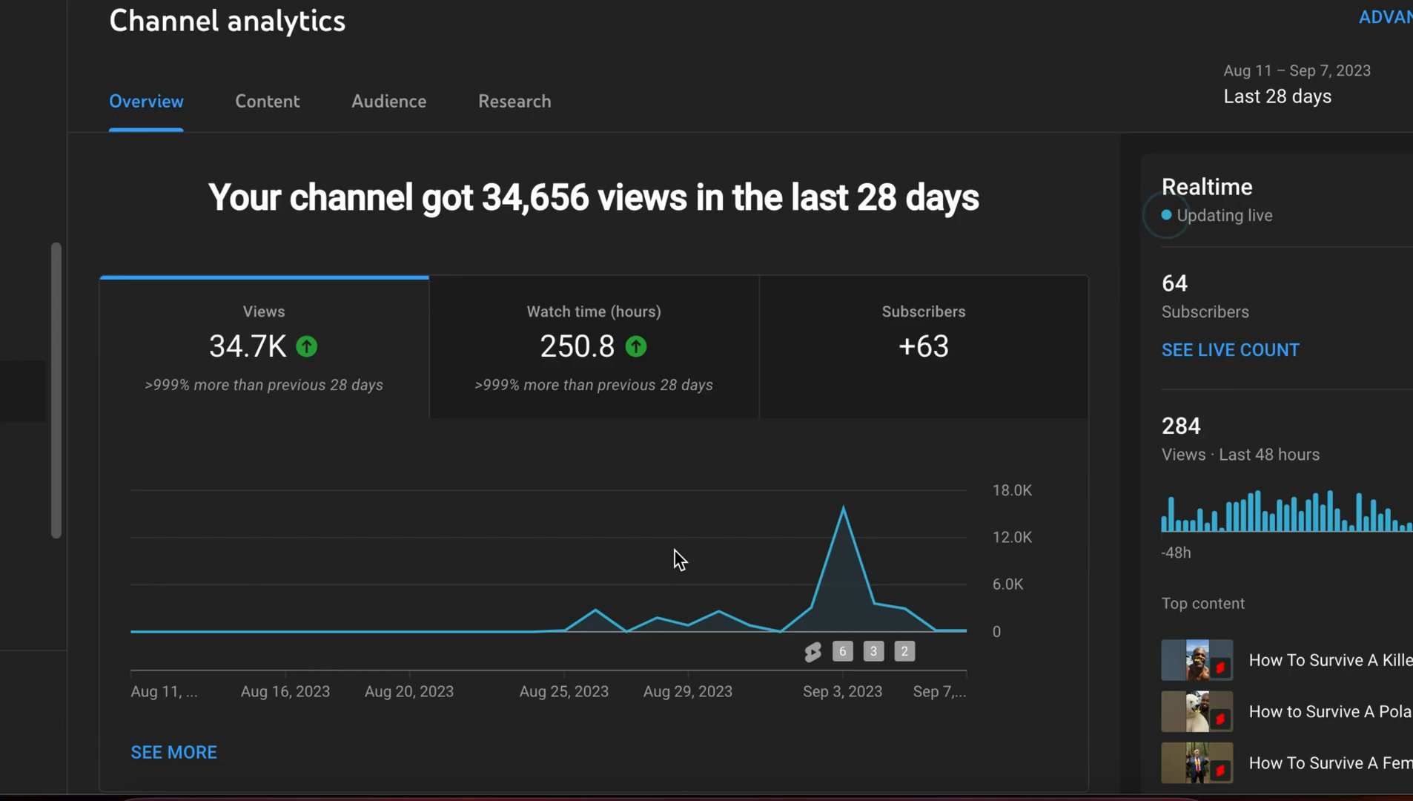
Switch the channel chart between watch time in hours, subscriber gains and views.
left_click(681, 355)
left_click(813, 361)
left_click(655, 364)
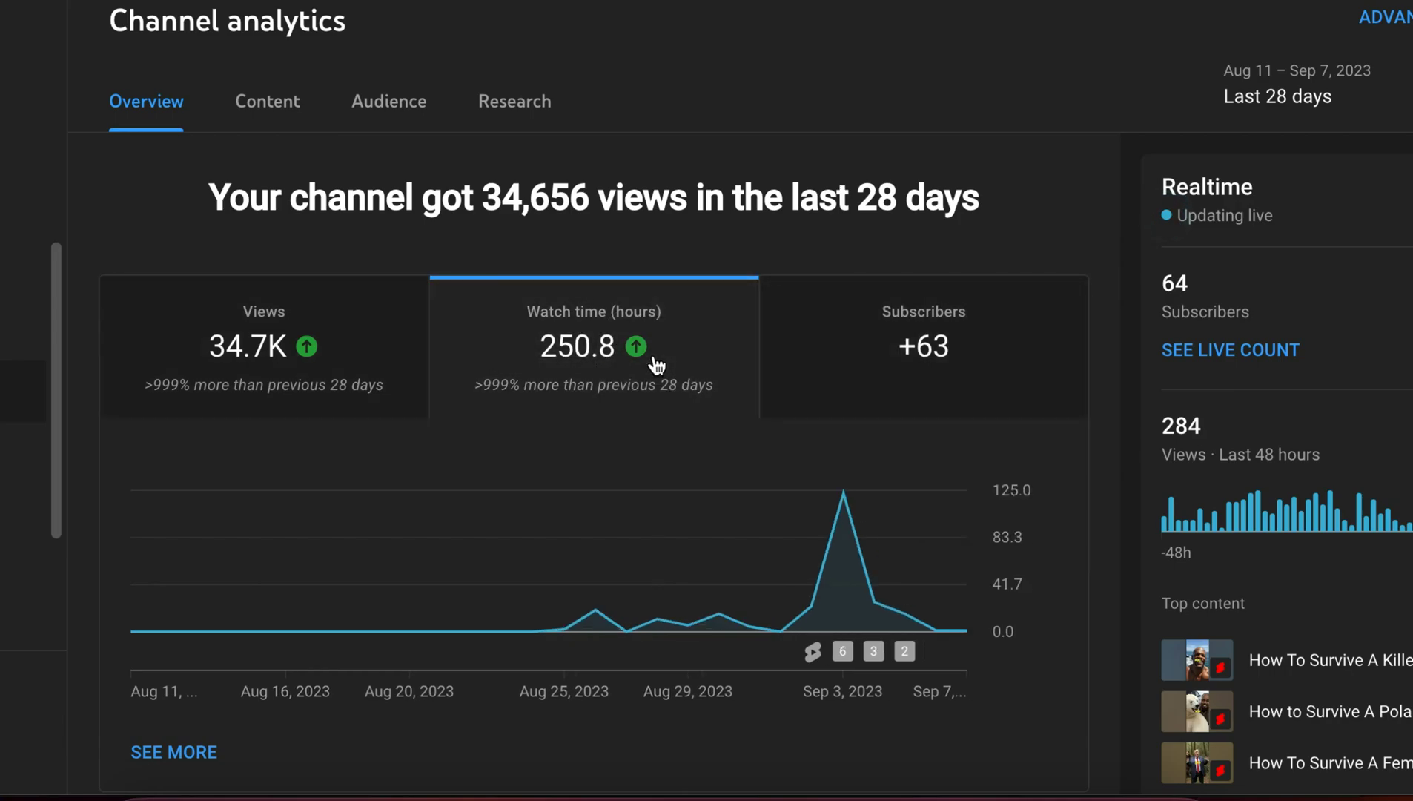
left_click(331, 321)
Open the channel dashboard, then scroll through the channel's list of videos.
left_click(22, 267)
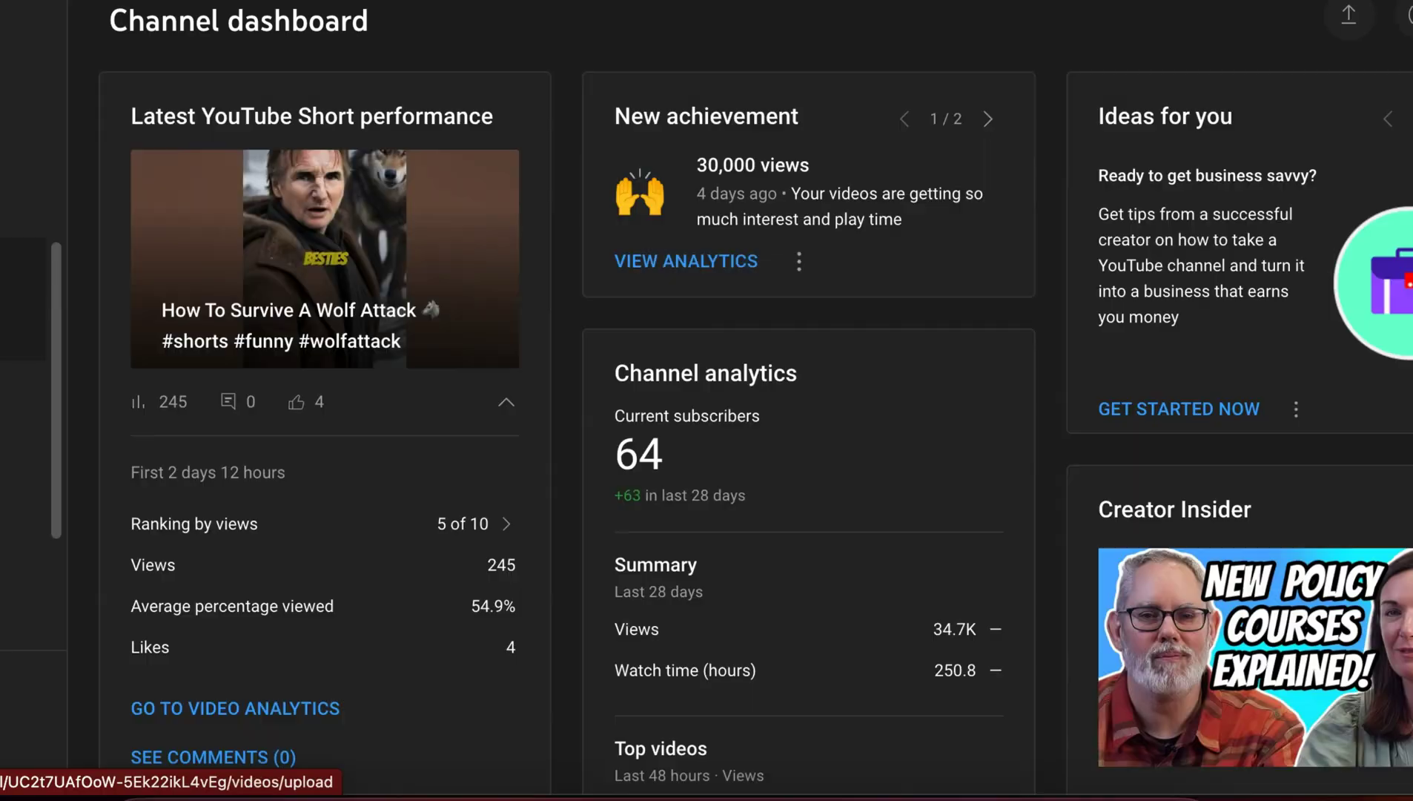
left_click(22, 329)
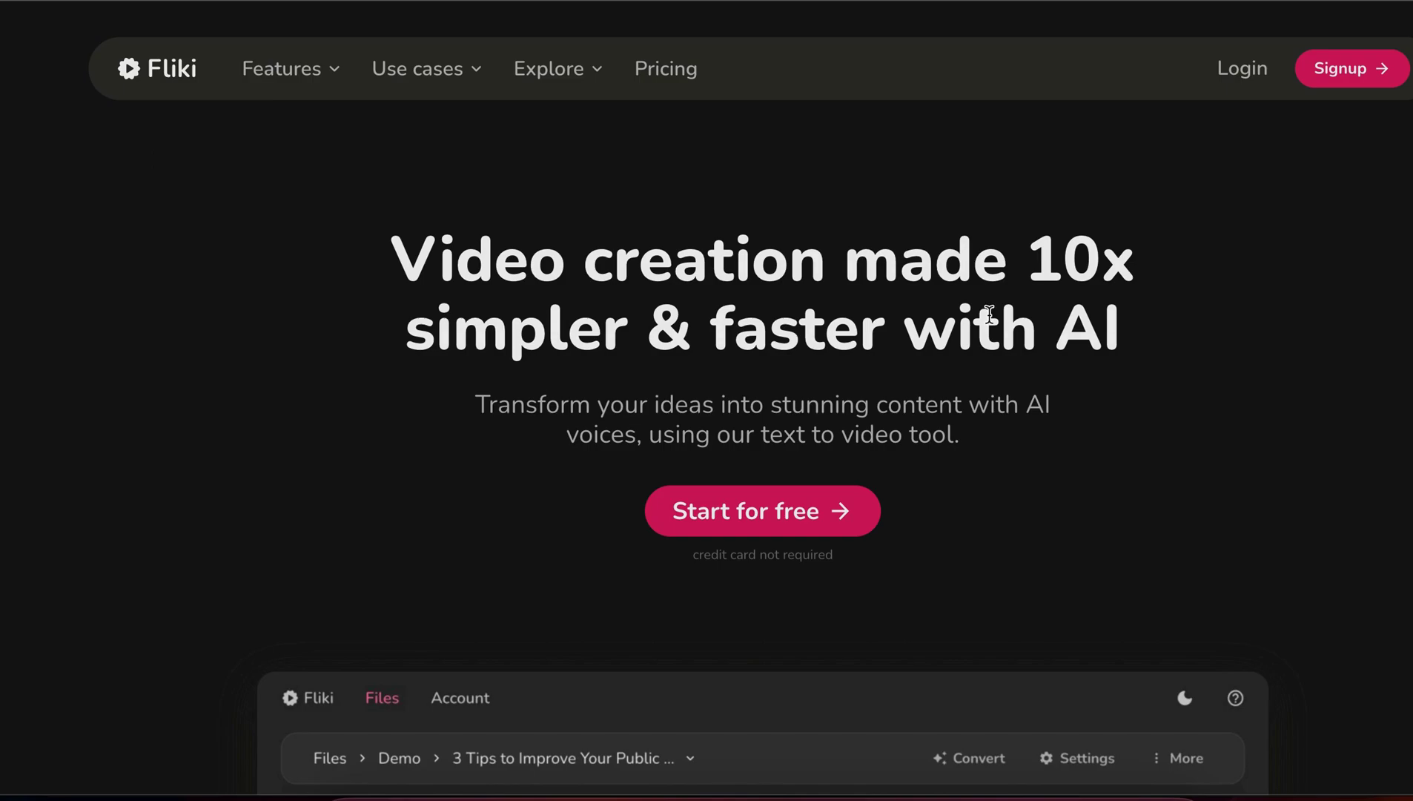
scroll(987, 303, "down", 2)
scroll(989, 314, "up", 2)
scroll(1117, 476, "down", 8)
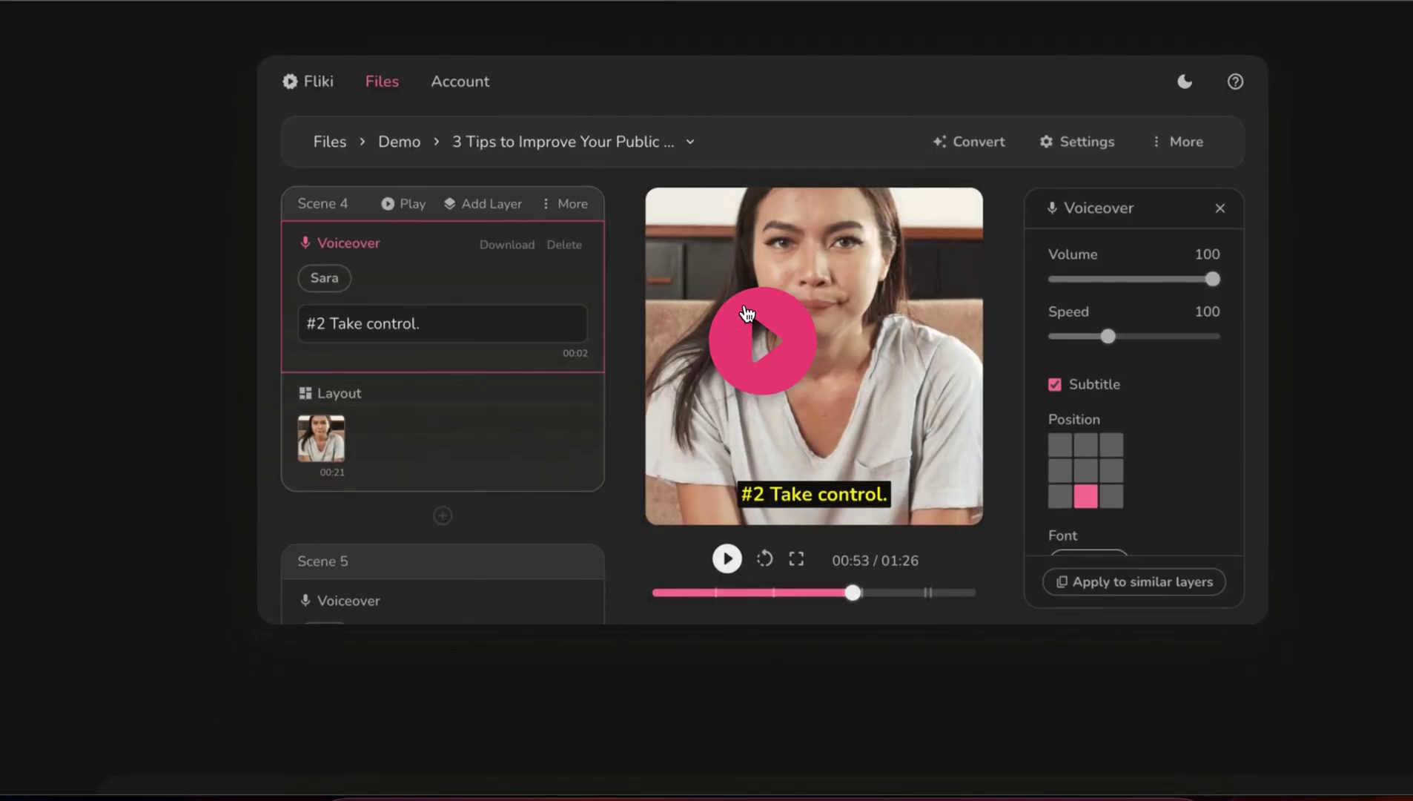
scroll(969, 672, "down", 10)
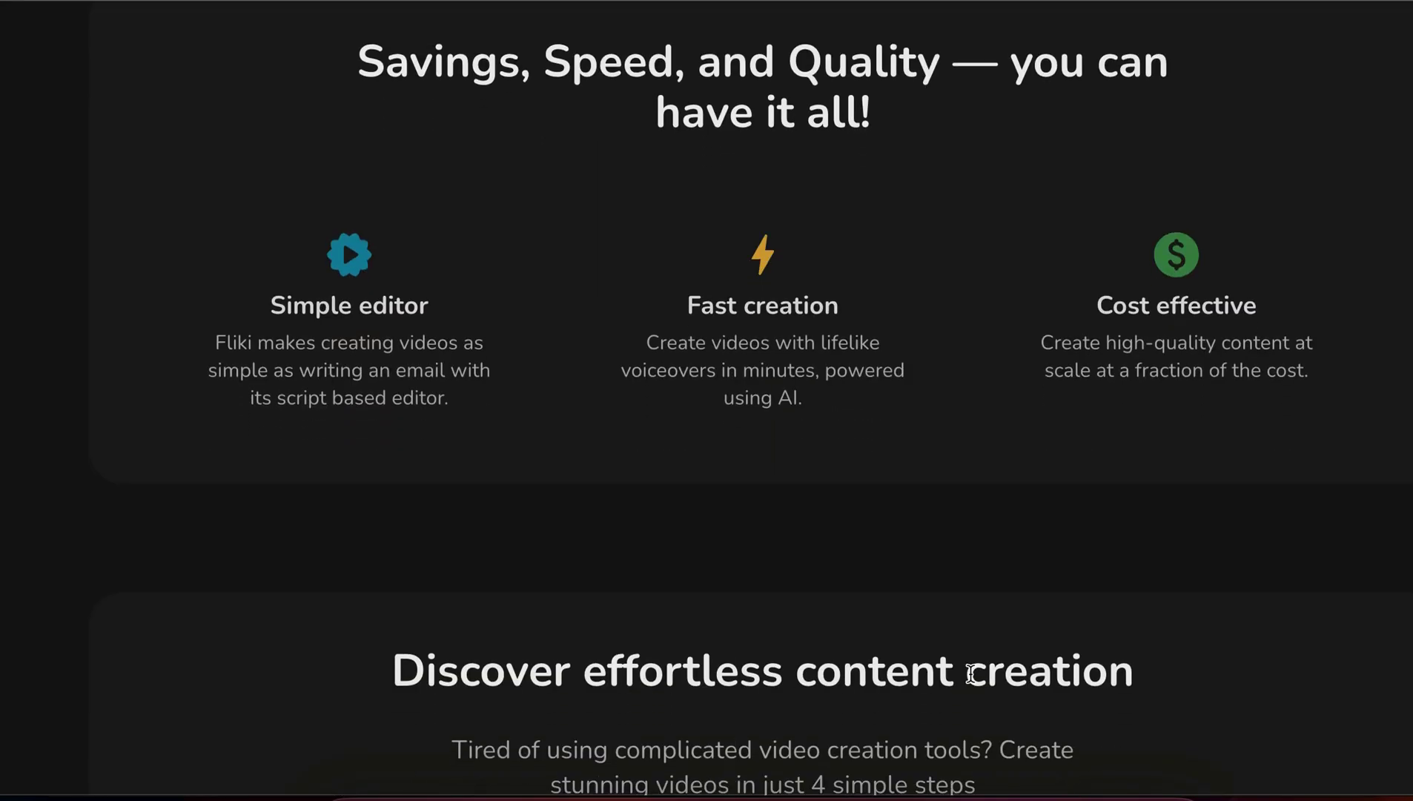
scroll(1096, 306, "down", 10)
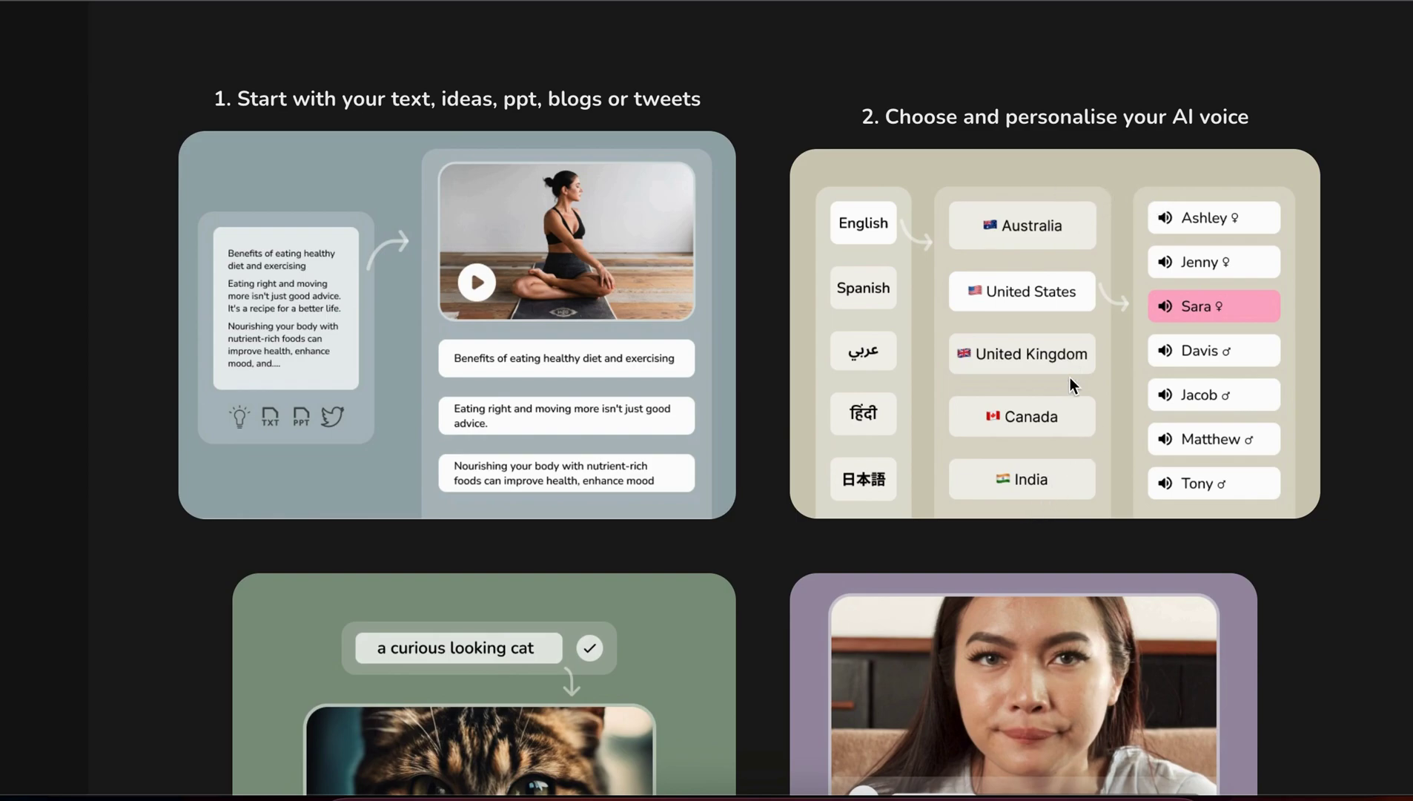
scroll(1055, 413, "down", 1)
scroll(1055, 414, "up", 2)
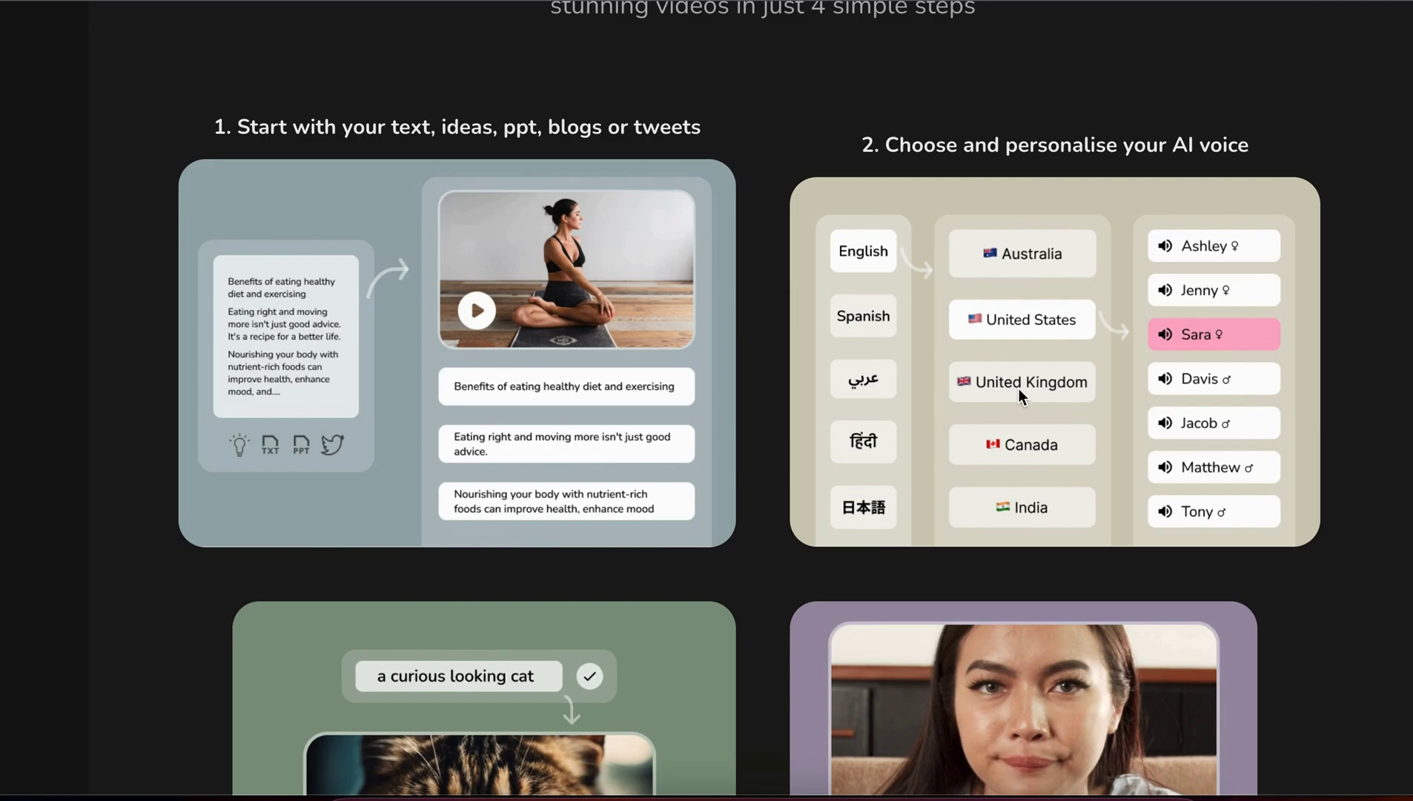
scroll(1020, 327, "down", 1)
scroll(1021, 326, "up", 1)
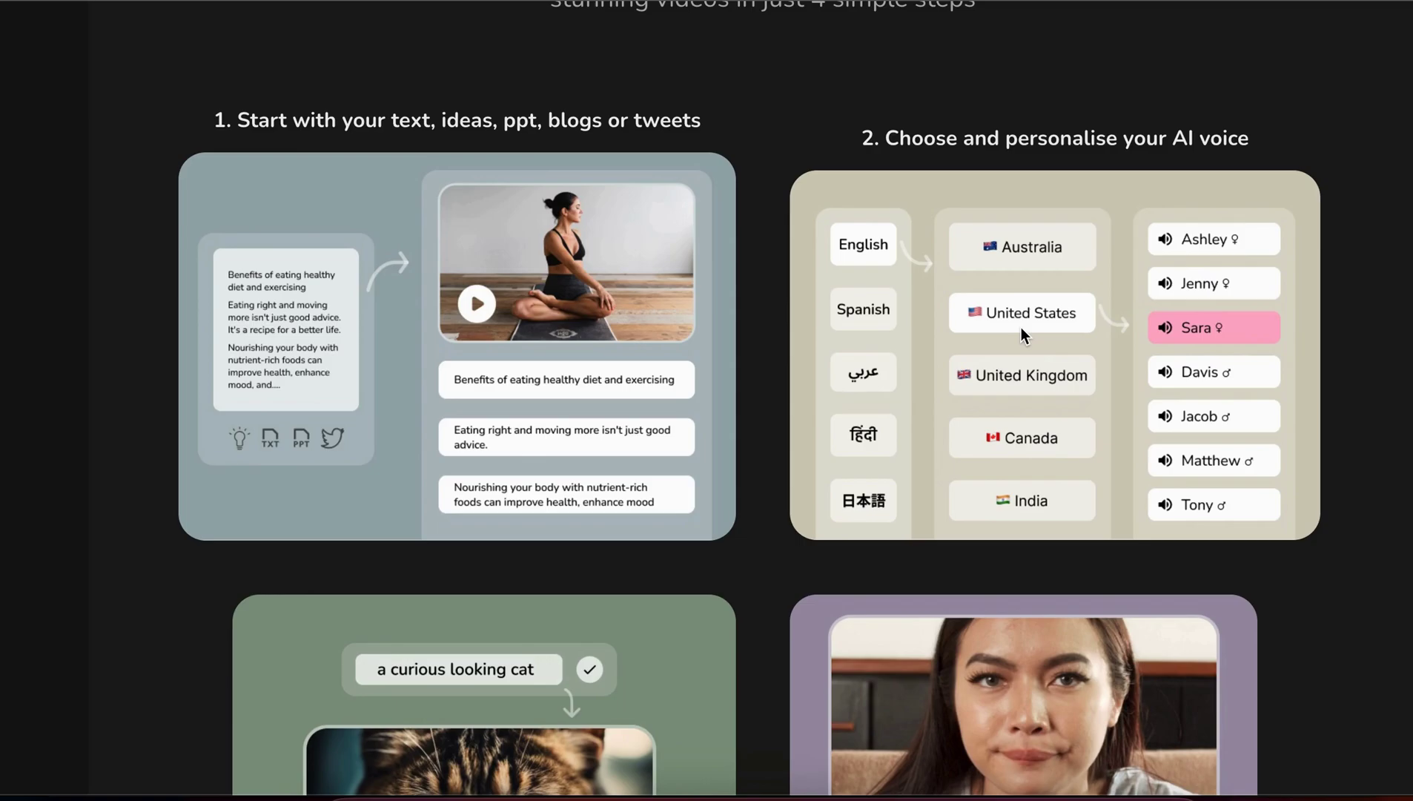
scroll(1021, 328, "down", 10)
scroll(1021, 327, "down", 15)
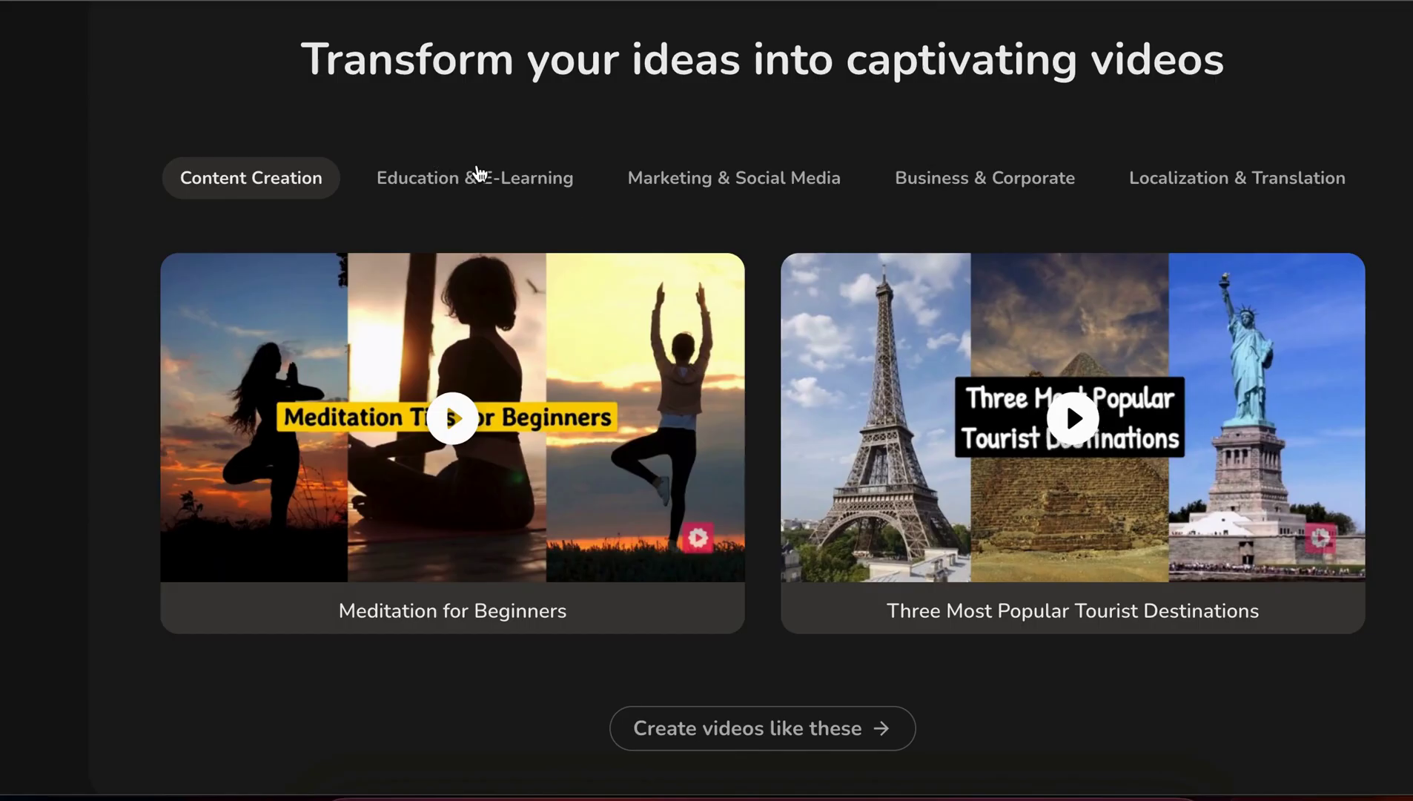
Browse the Business & Corporate, Marketing & Social Media and Education & E-Learning example videos.
left_click(996, 179)
left_click(802, 187)
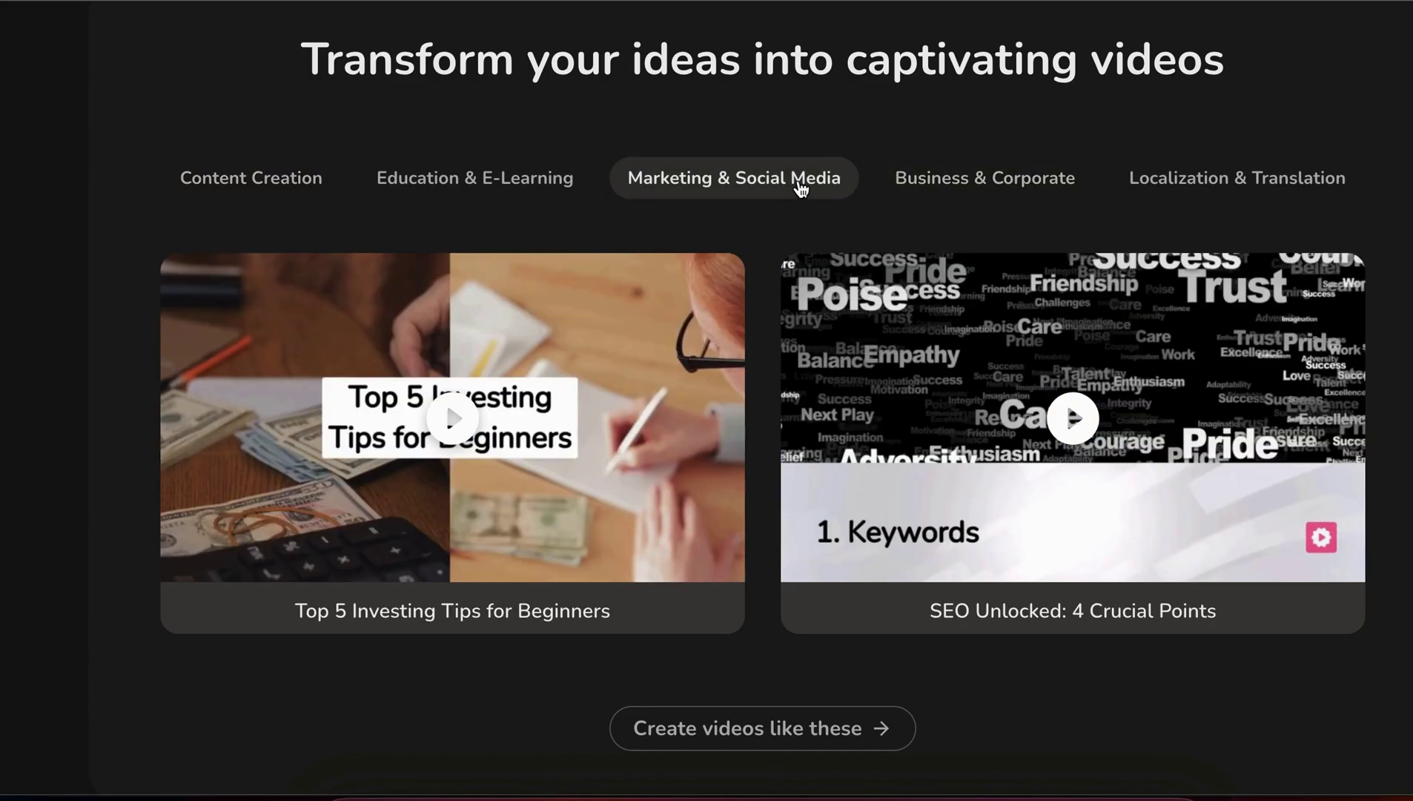
left_click(498, 182)
scroll(663, 384, "down", 20)
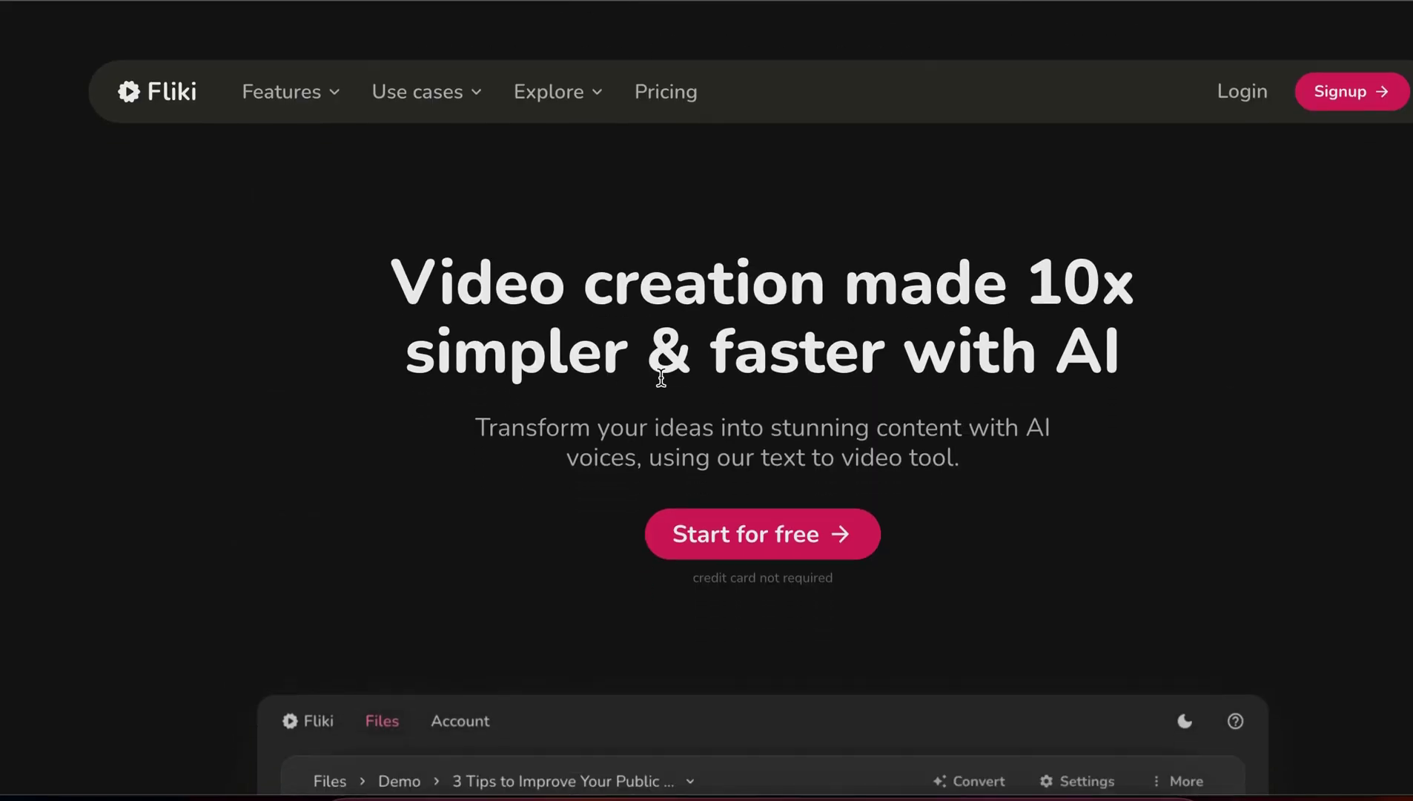
scroll(503, 359, "down", 5)
scroll(503, 359, "down", 15)
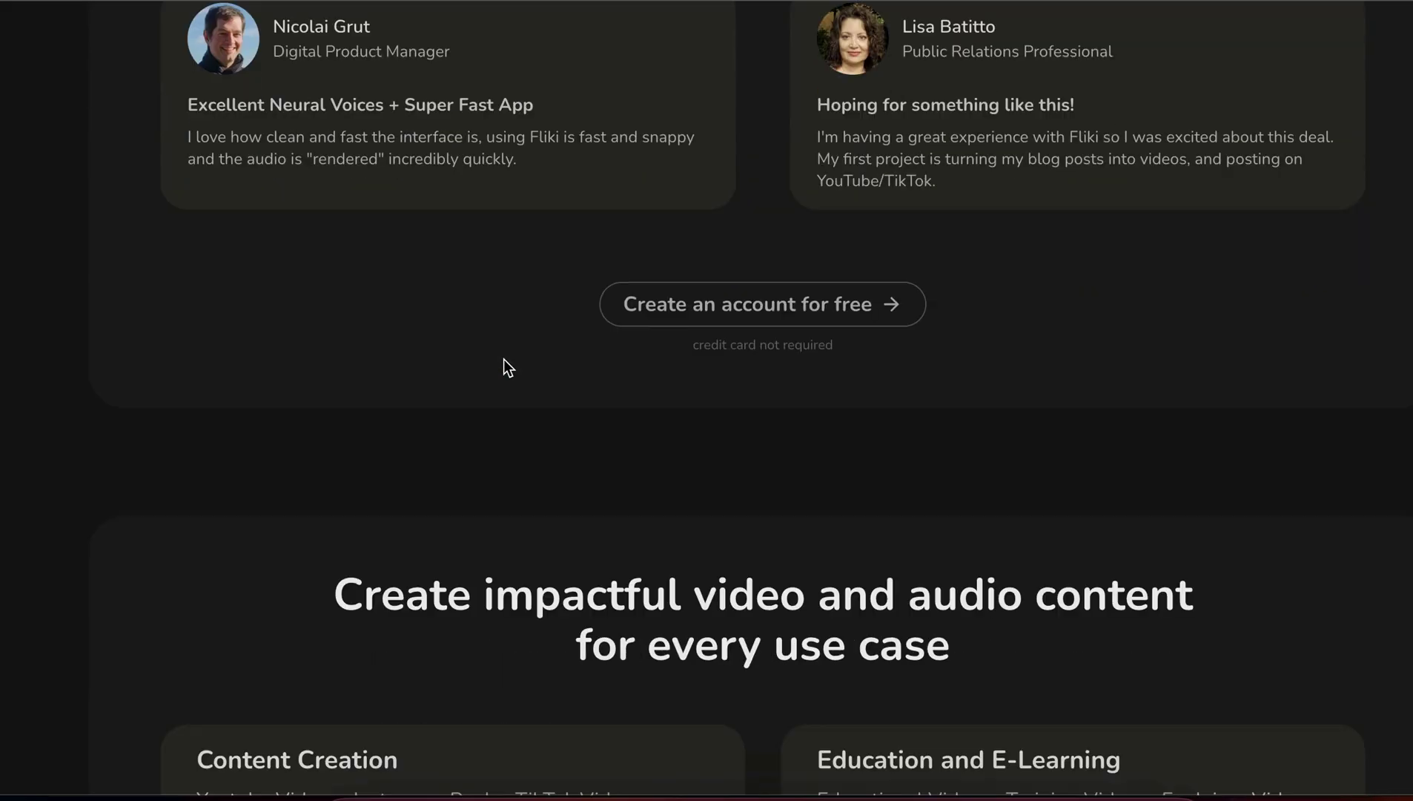
scroll(507, 368, "down", 1)
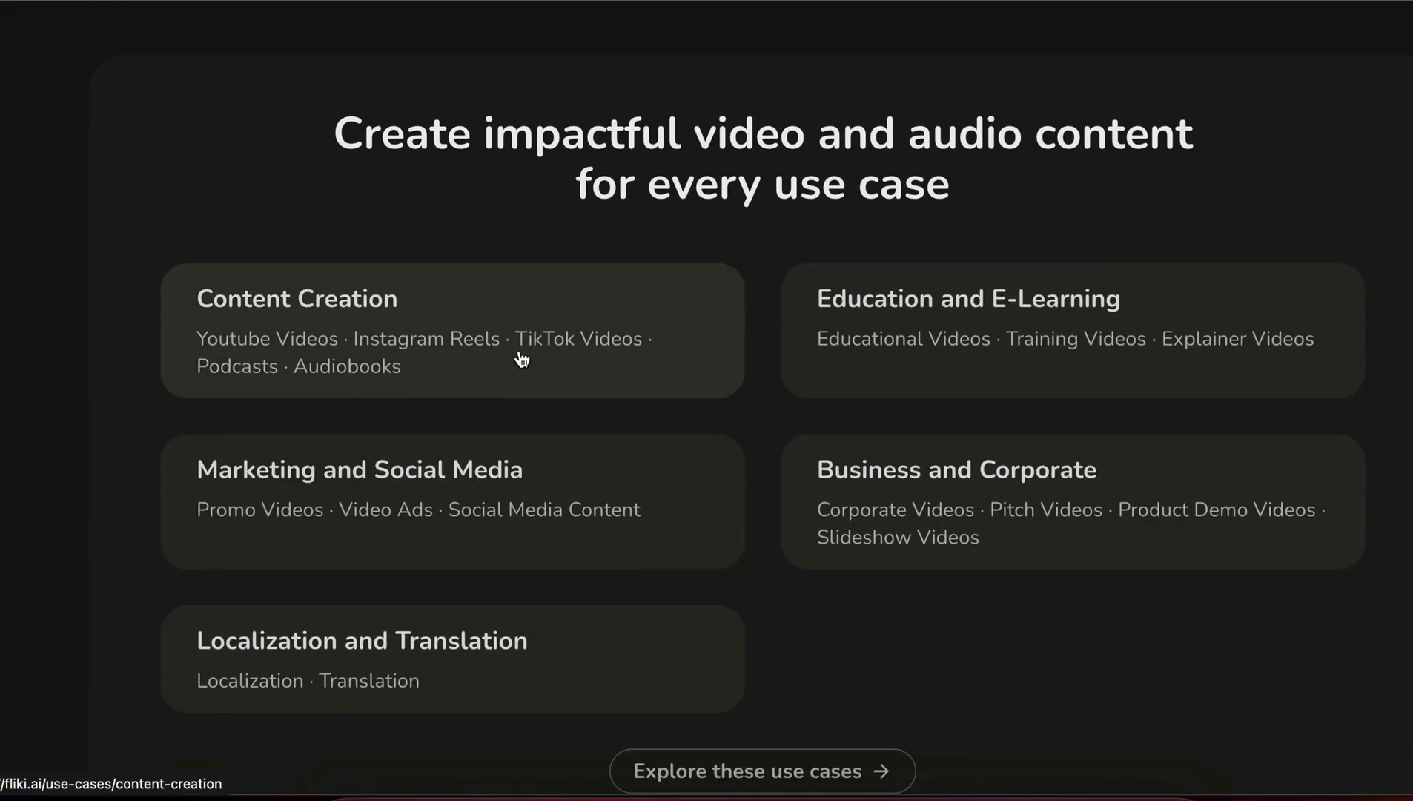
scroll(903, 591, "down", 9)
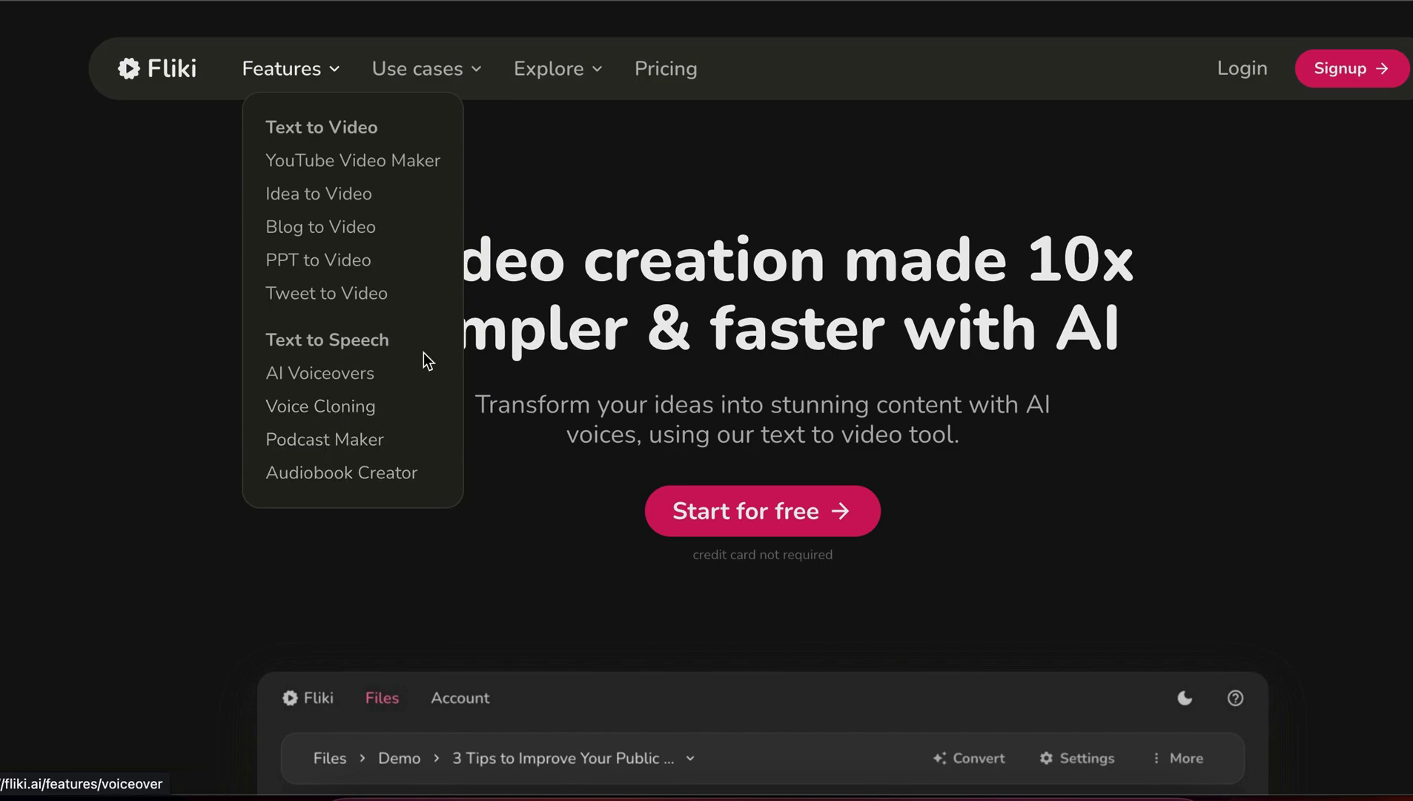
left_click(672, 74)
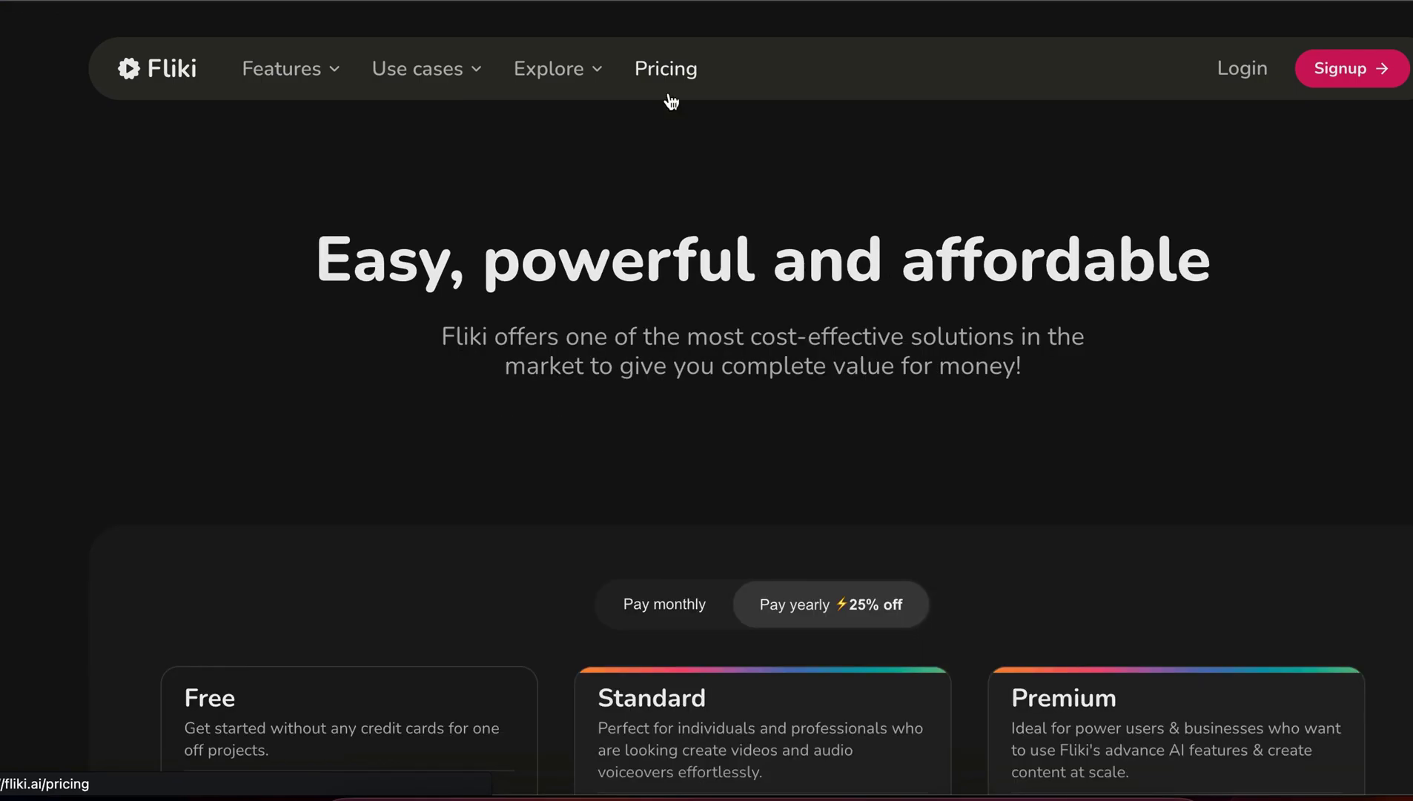
scroll(653, 277, "down", 6)
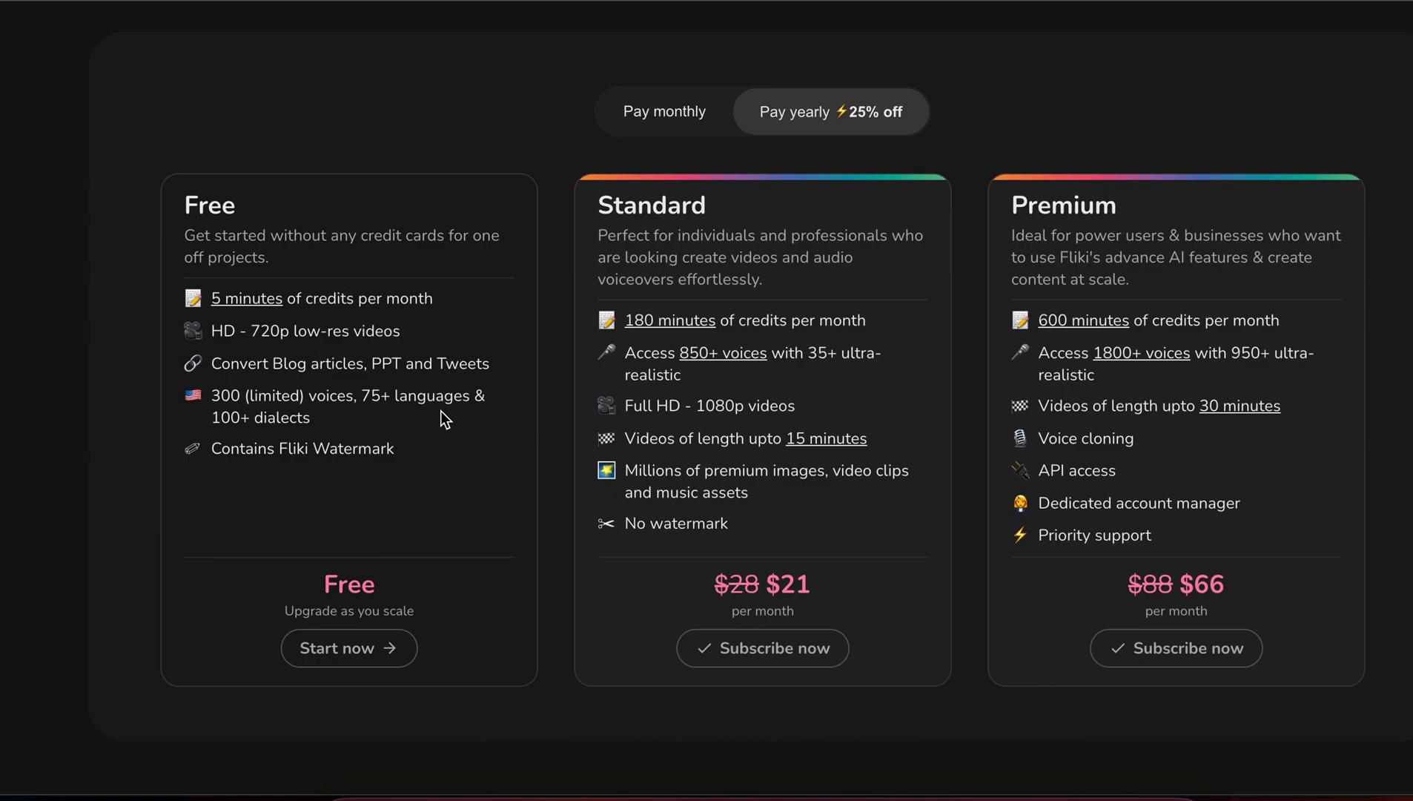
scroll(440, 411, "down", 2)
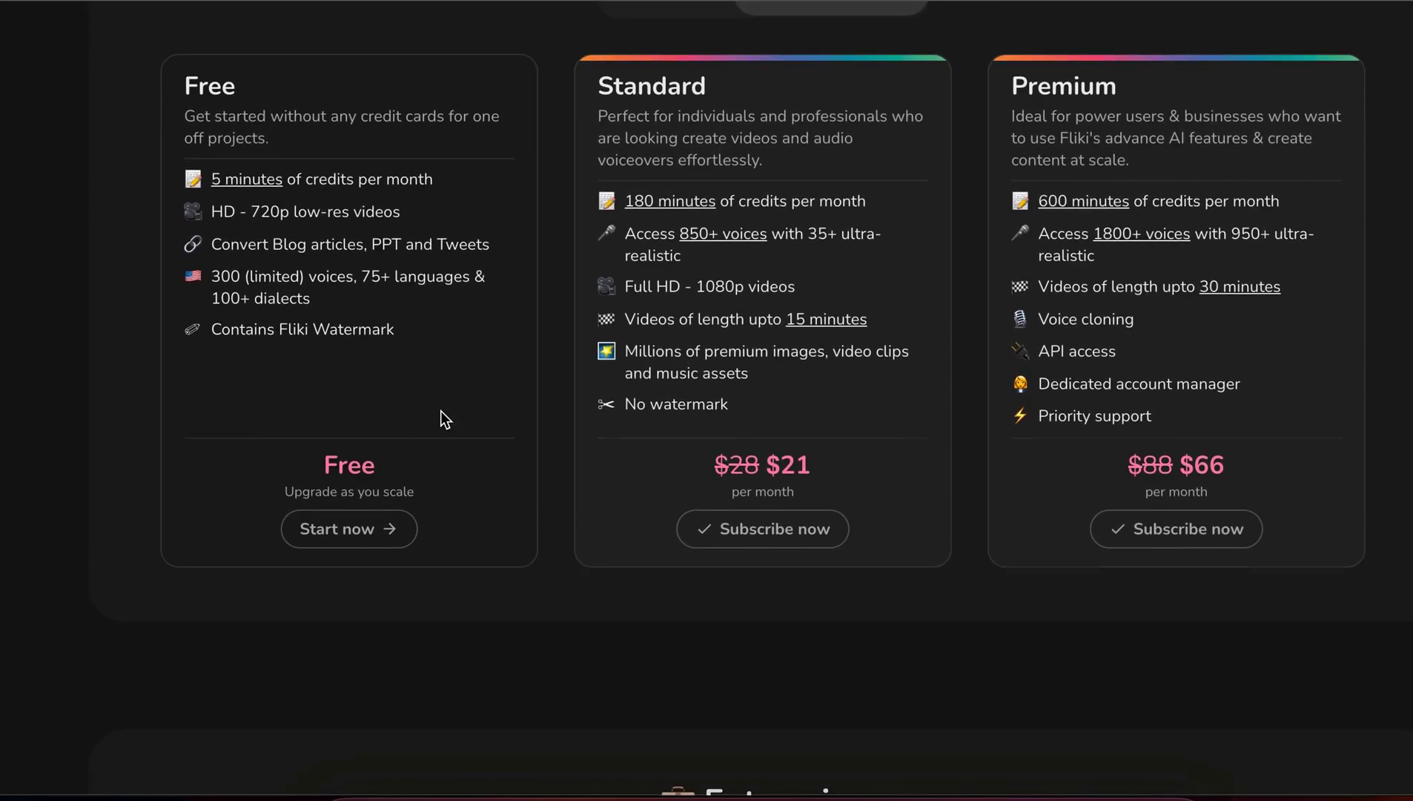
scroll(440, 411, "up", 4)
scroll(440, 411, "down", 2)
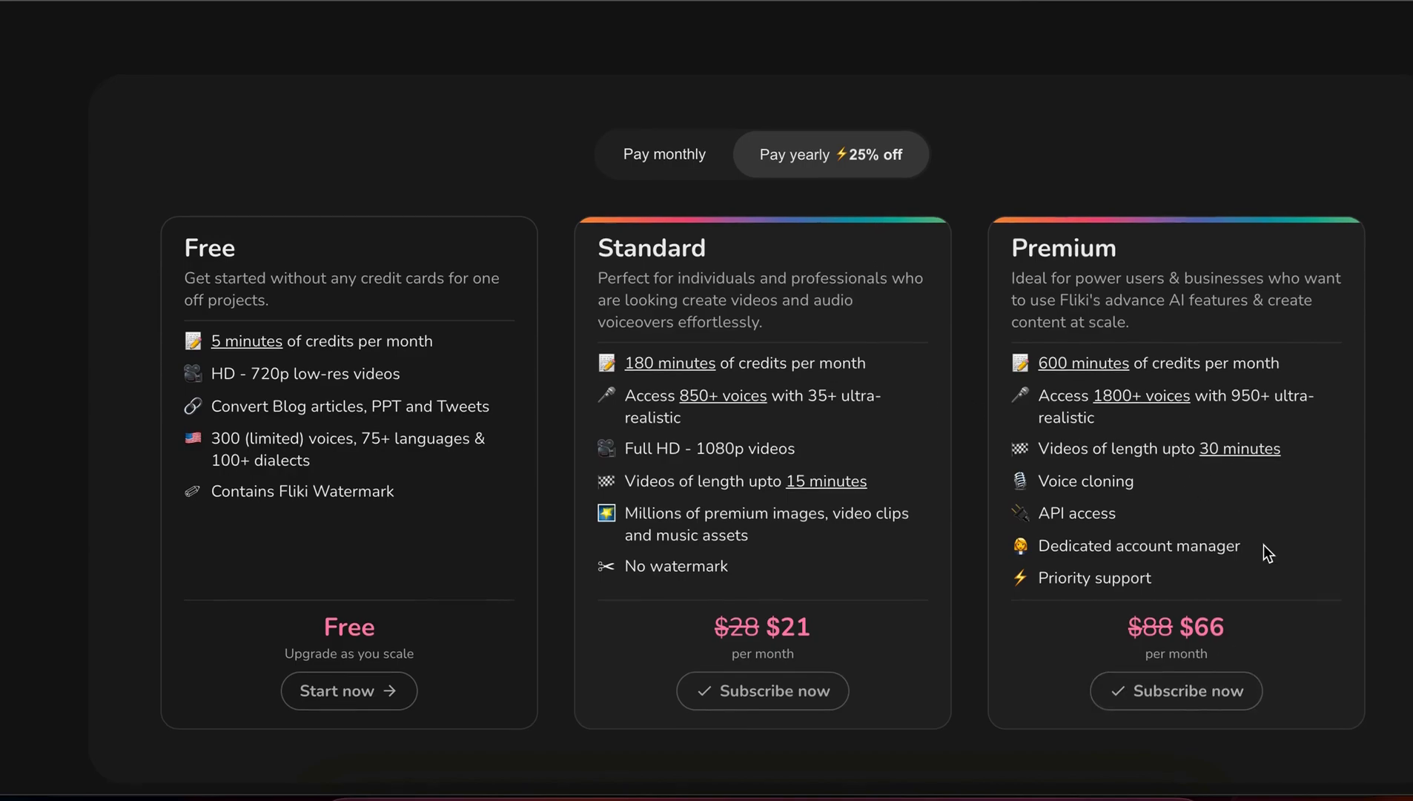
scroll(1263, 544, "up", 1)
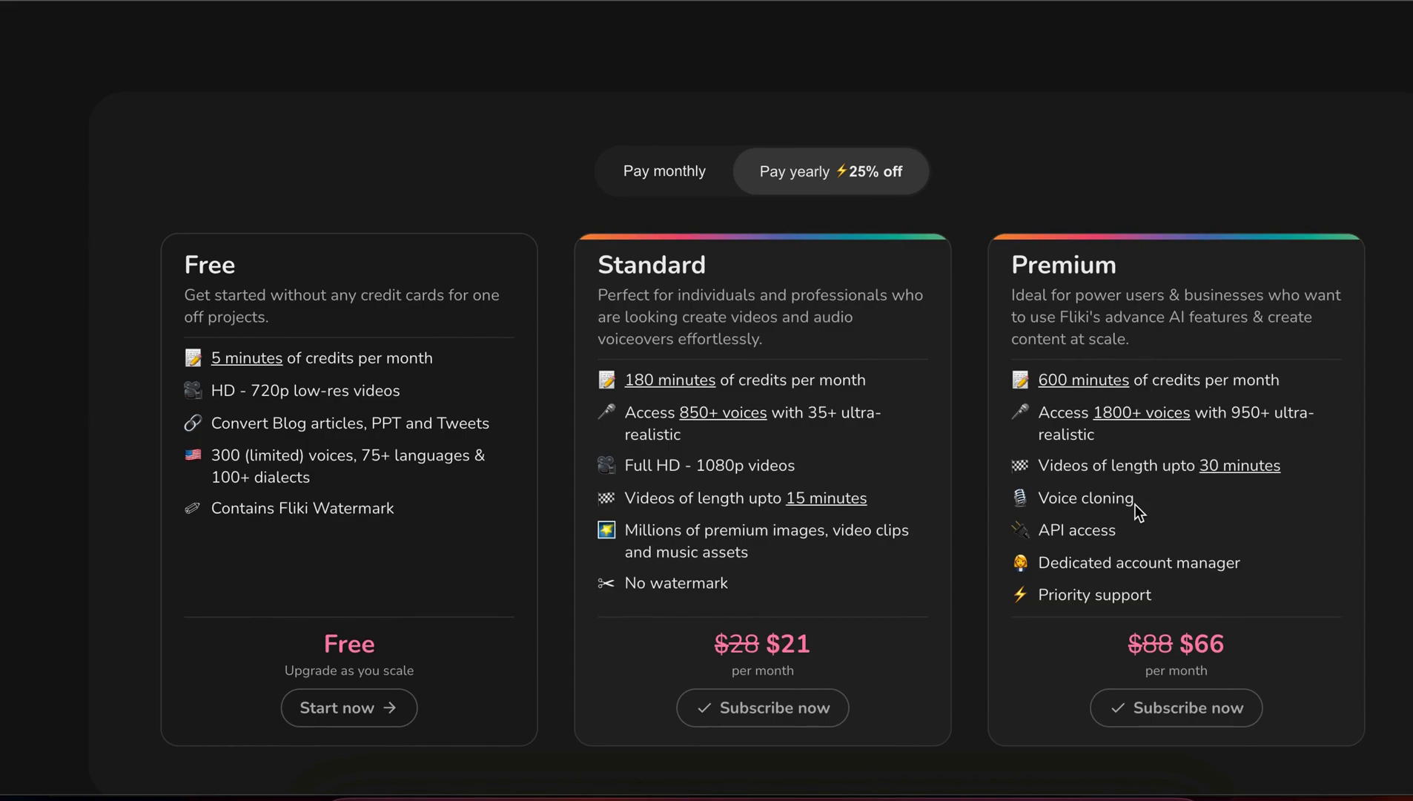
scroll(1161, 534, "down", 1)
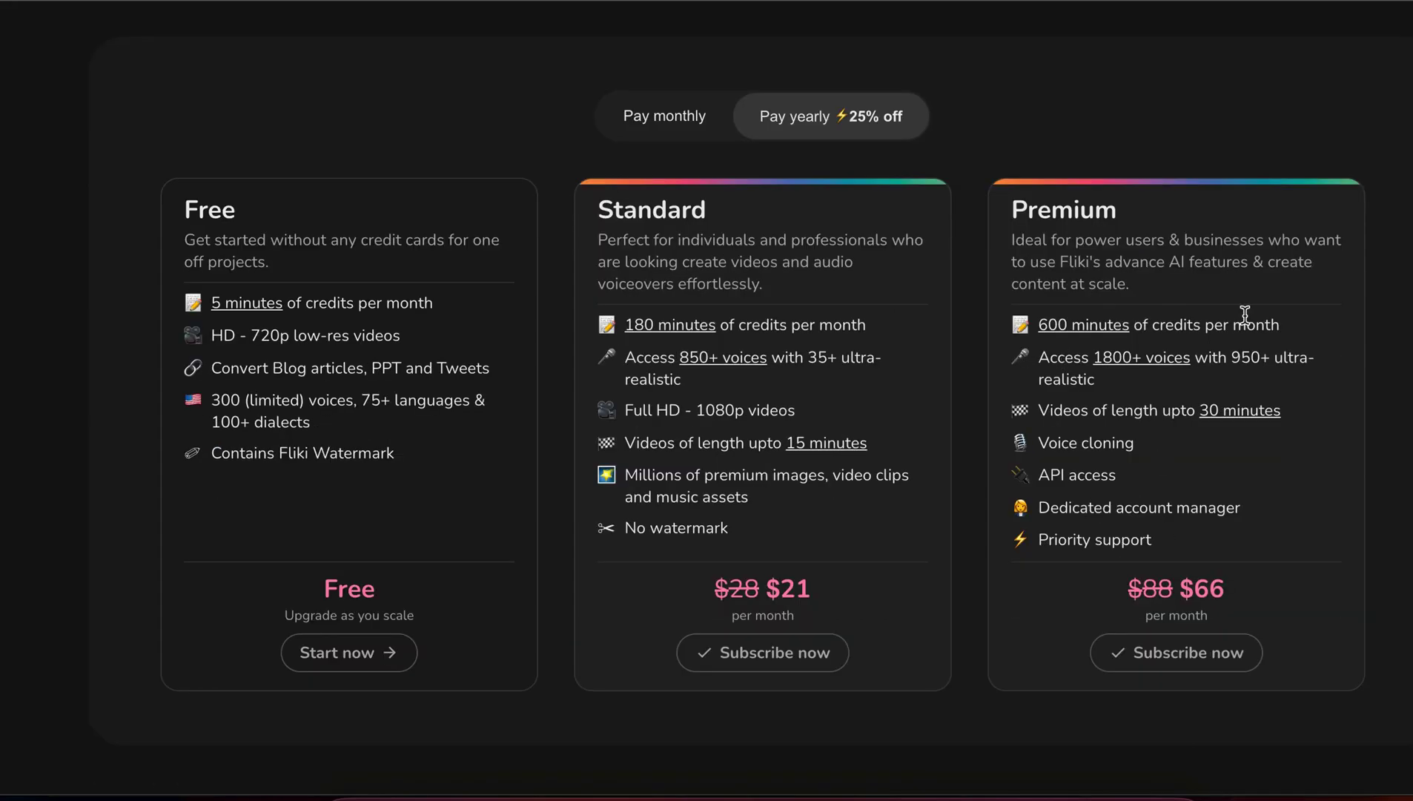
scroll(1118, 297, "up", 6)
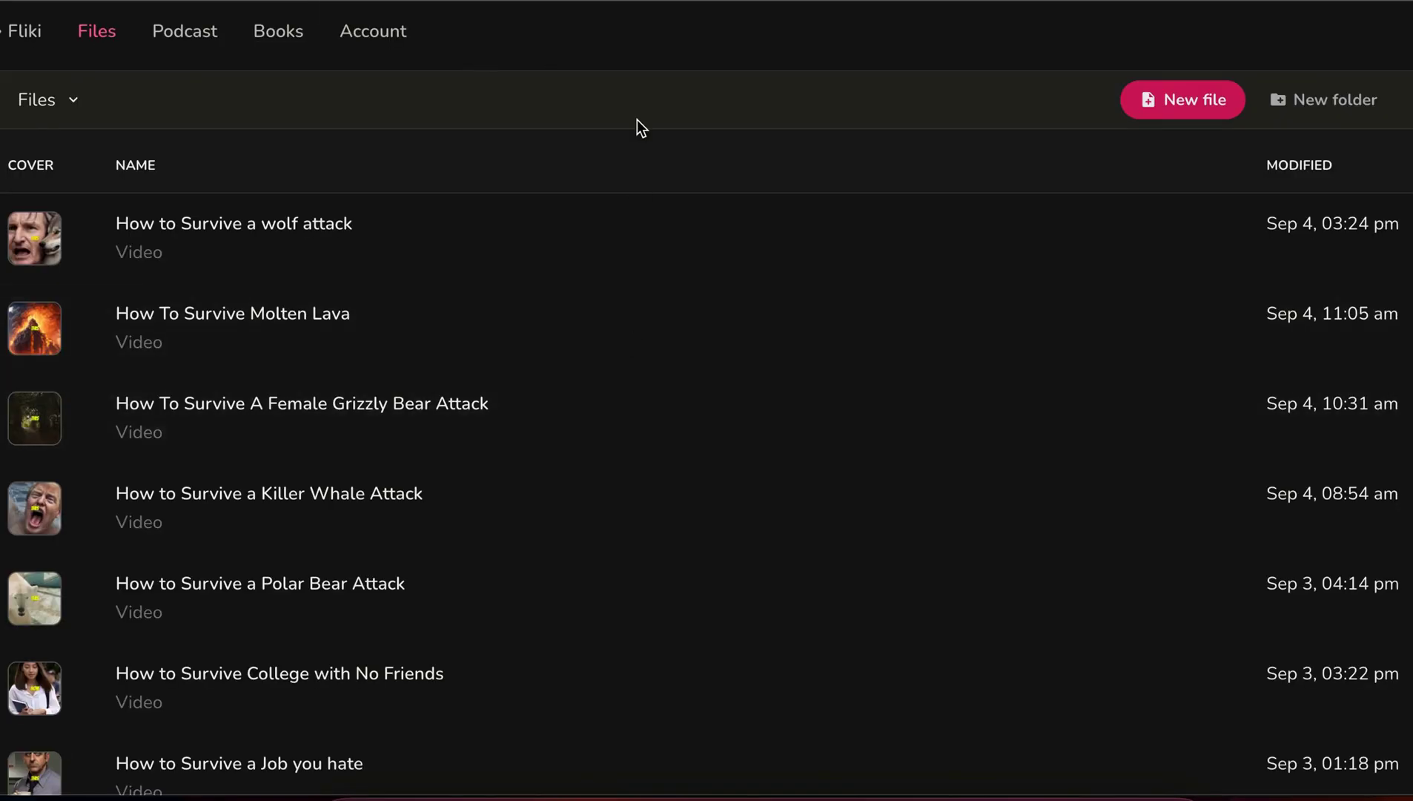
Create an English (United States) Video file named 'How To Survive a Cheetah Attack'.
scroll(649, 359, "down", 1)
scroll(650, 360, "down", 5)
scroll(646, 356, "up", 6)
left_click(1175, 107)
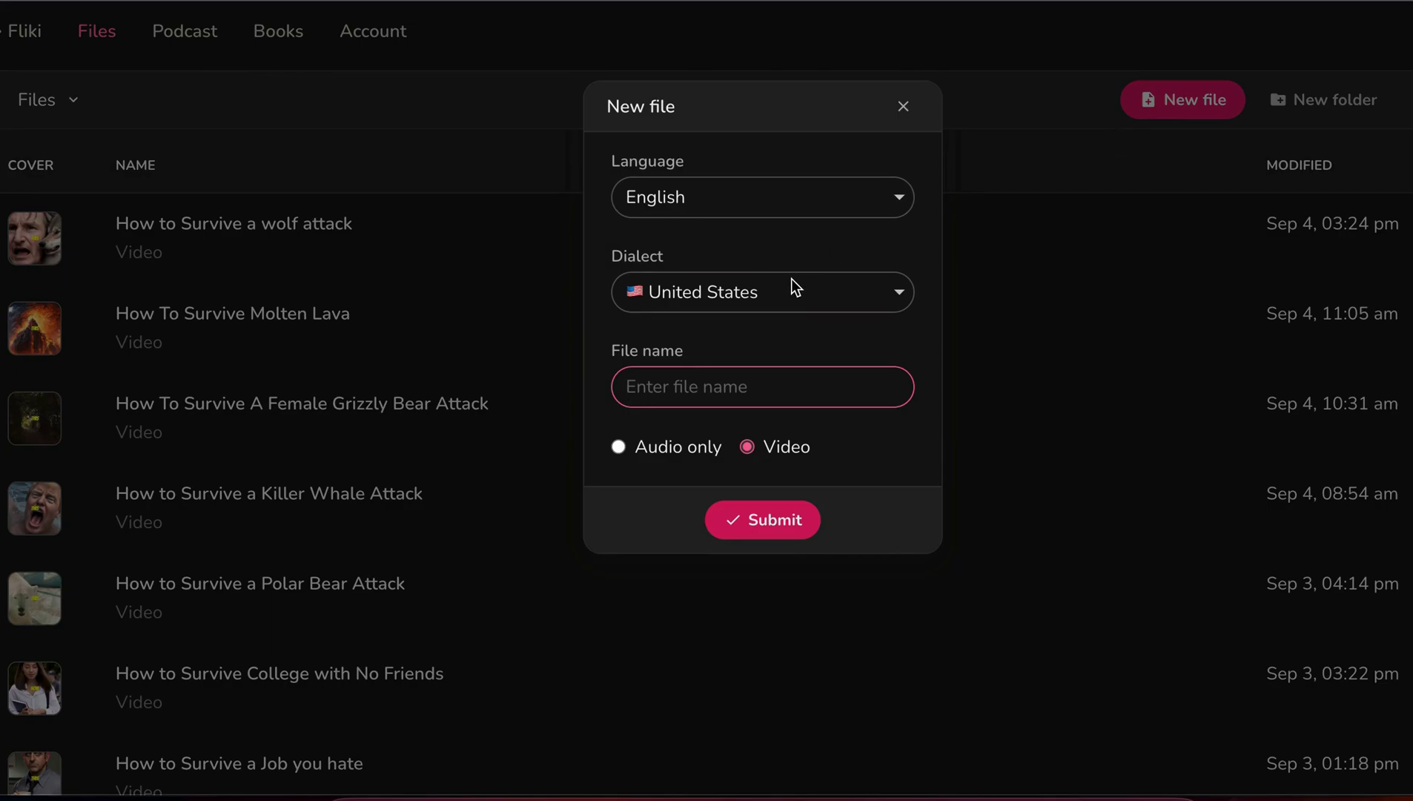
left_click(791, 284)
left_click(790, 284)
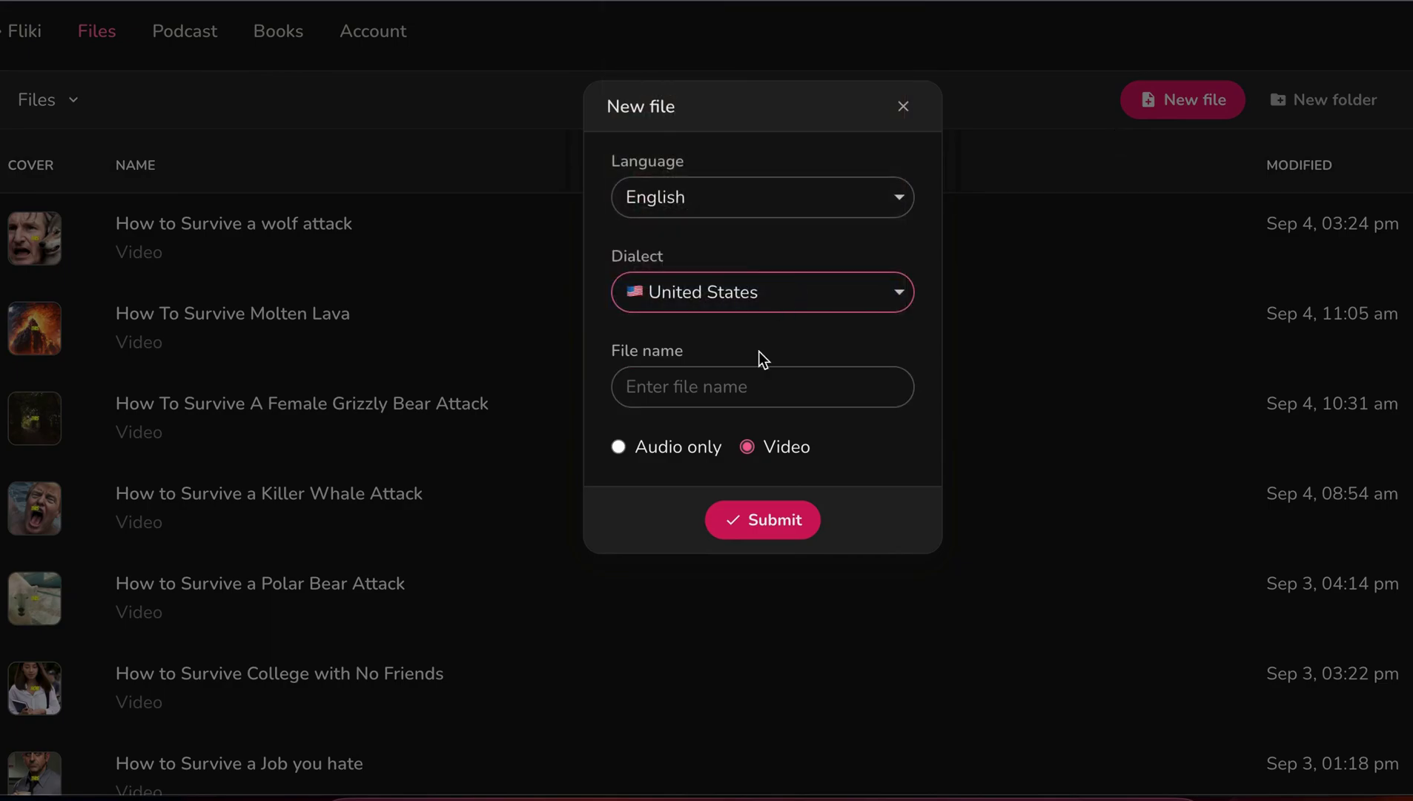
left_click(728, 377)
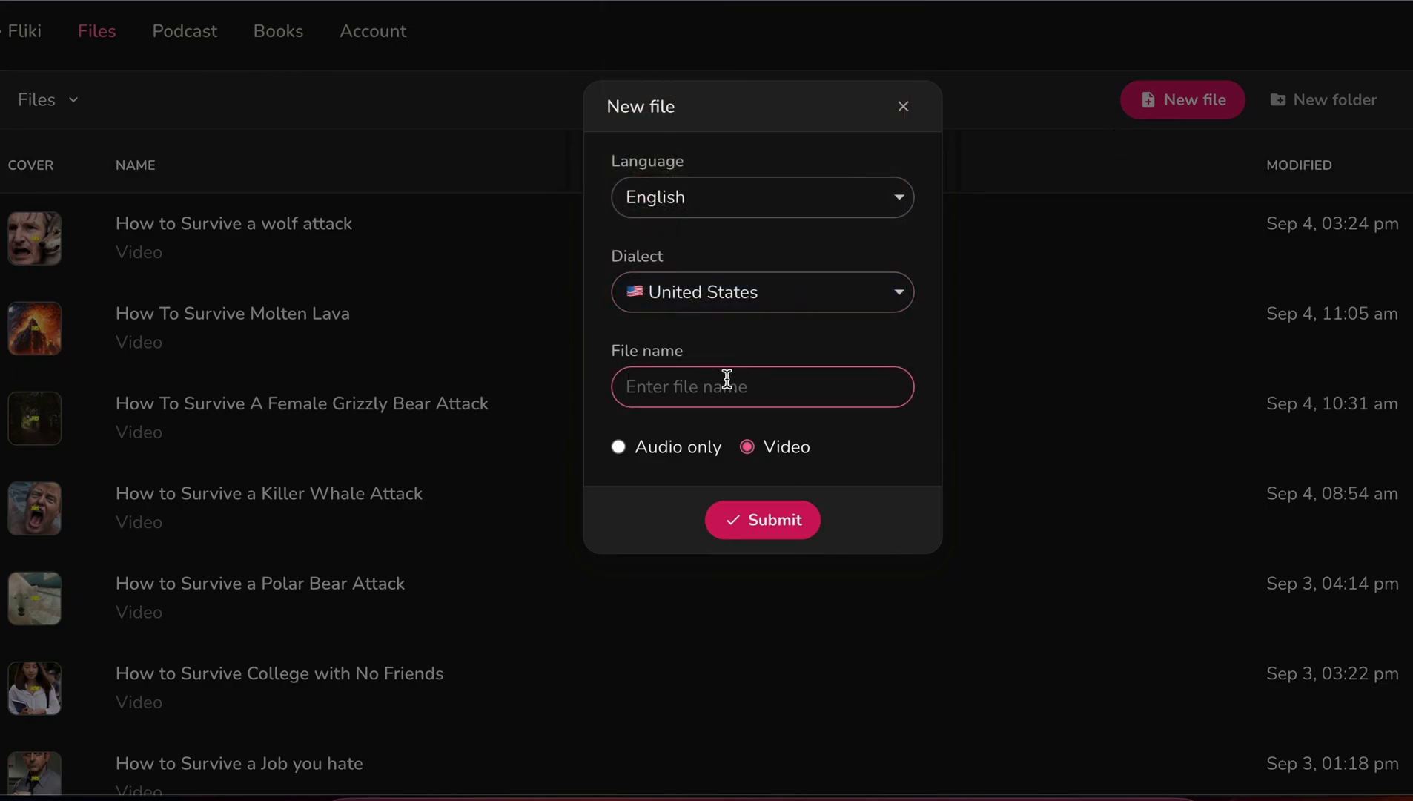
type("How To Survive a Cheetah At")
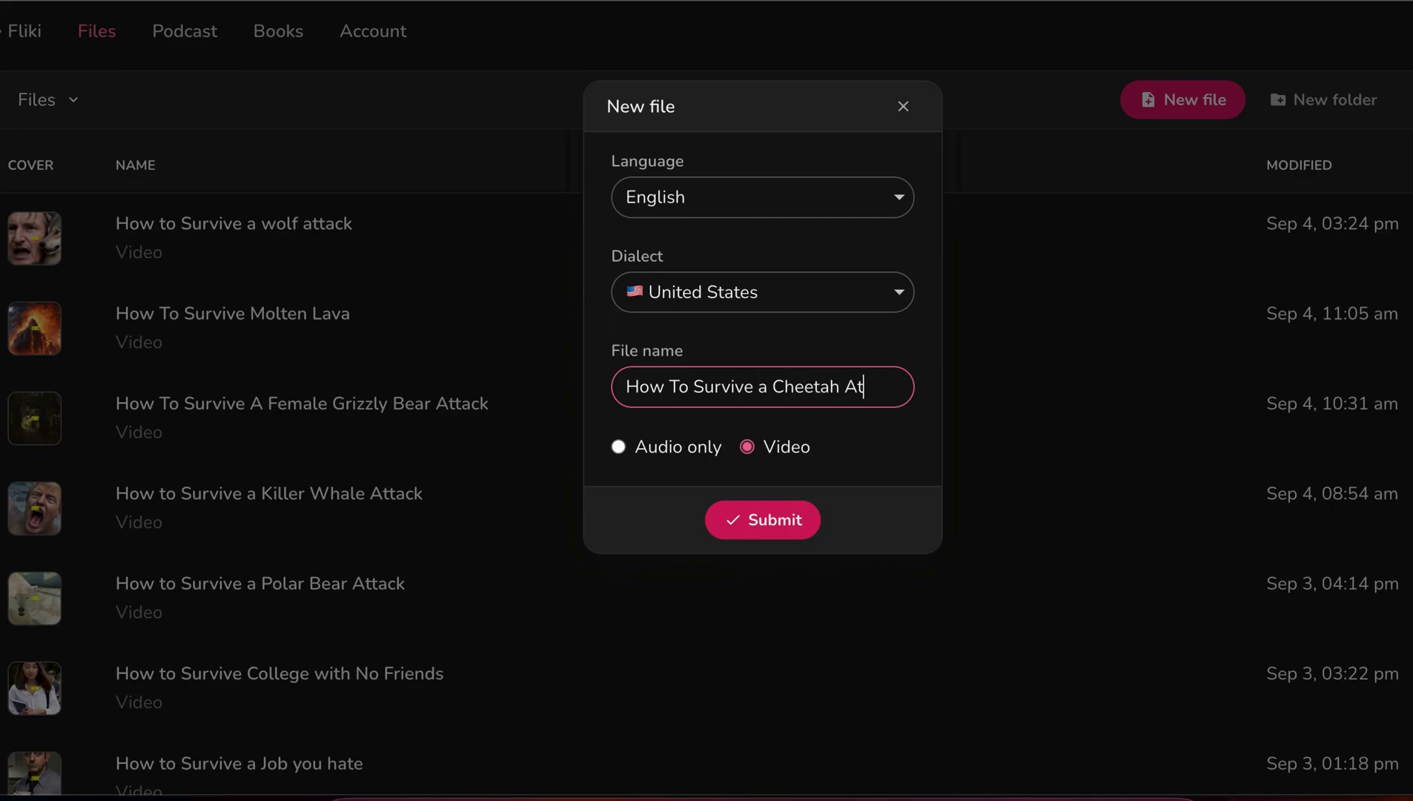
type("tack")
left_click(744, 518)
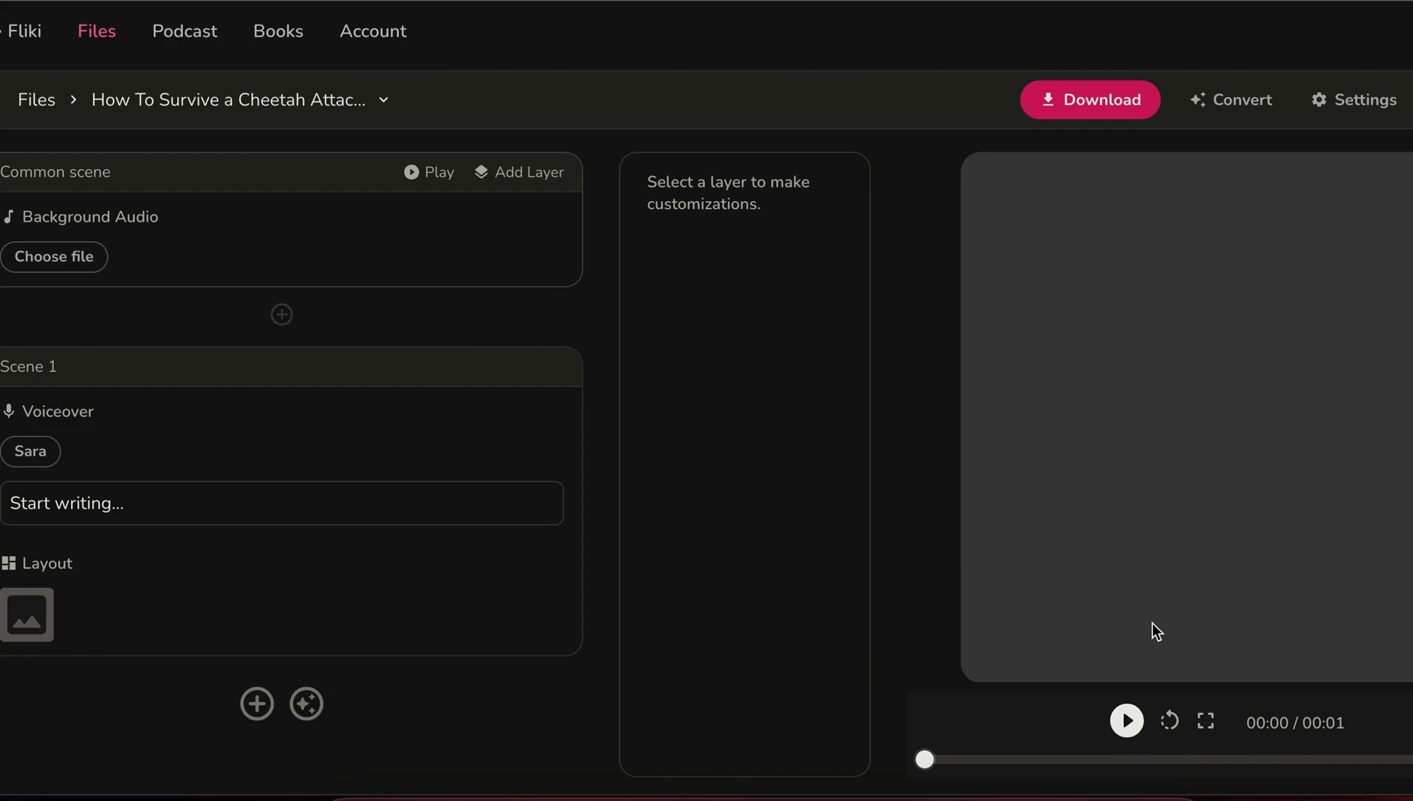
Lower the Background Audio layer's volume to 35 and show Scene 1's layout options.
left_click(346, 235)
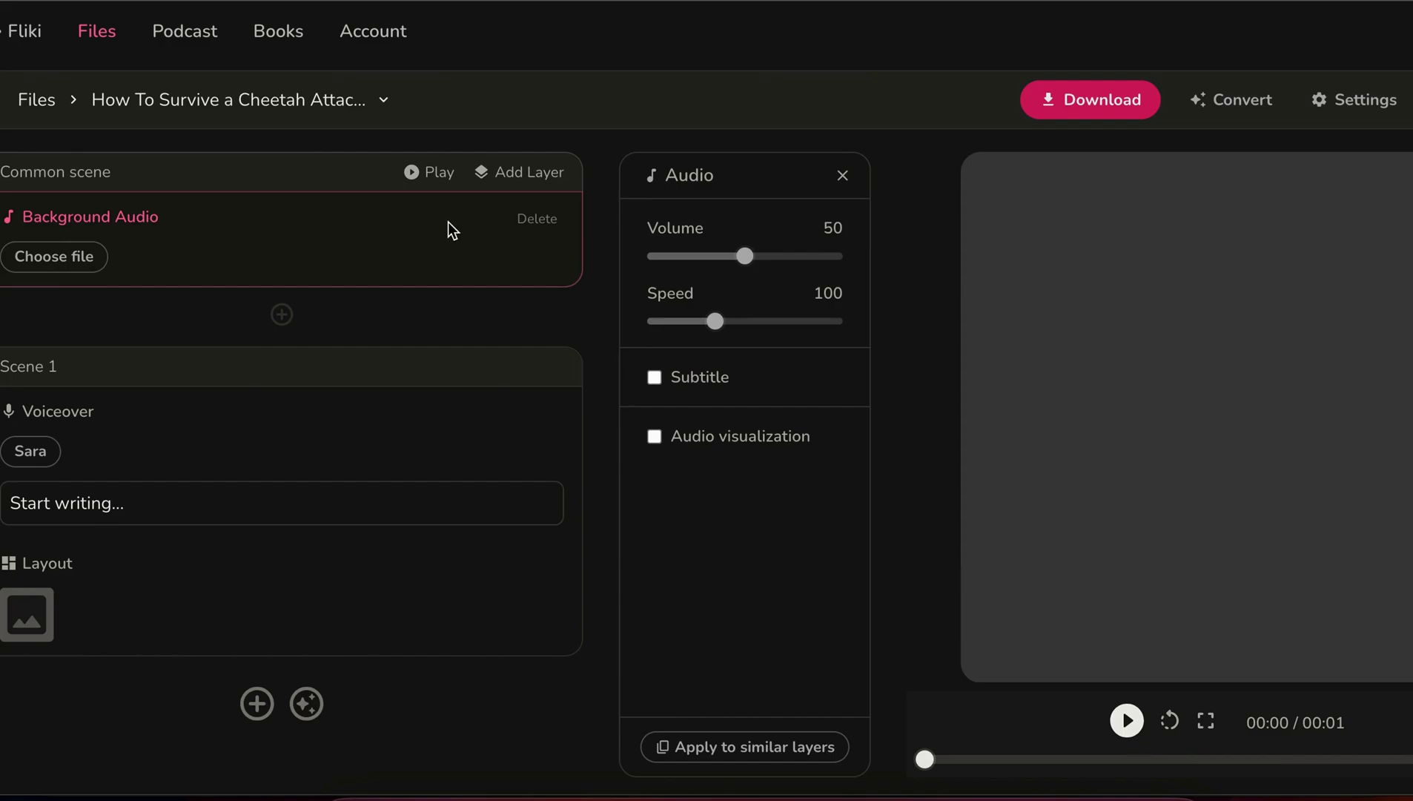
left_click(486, 181)
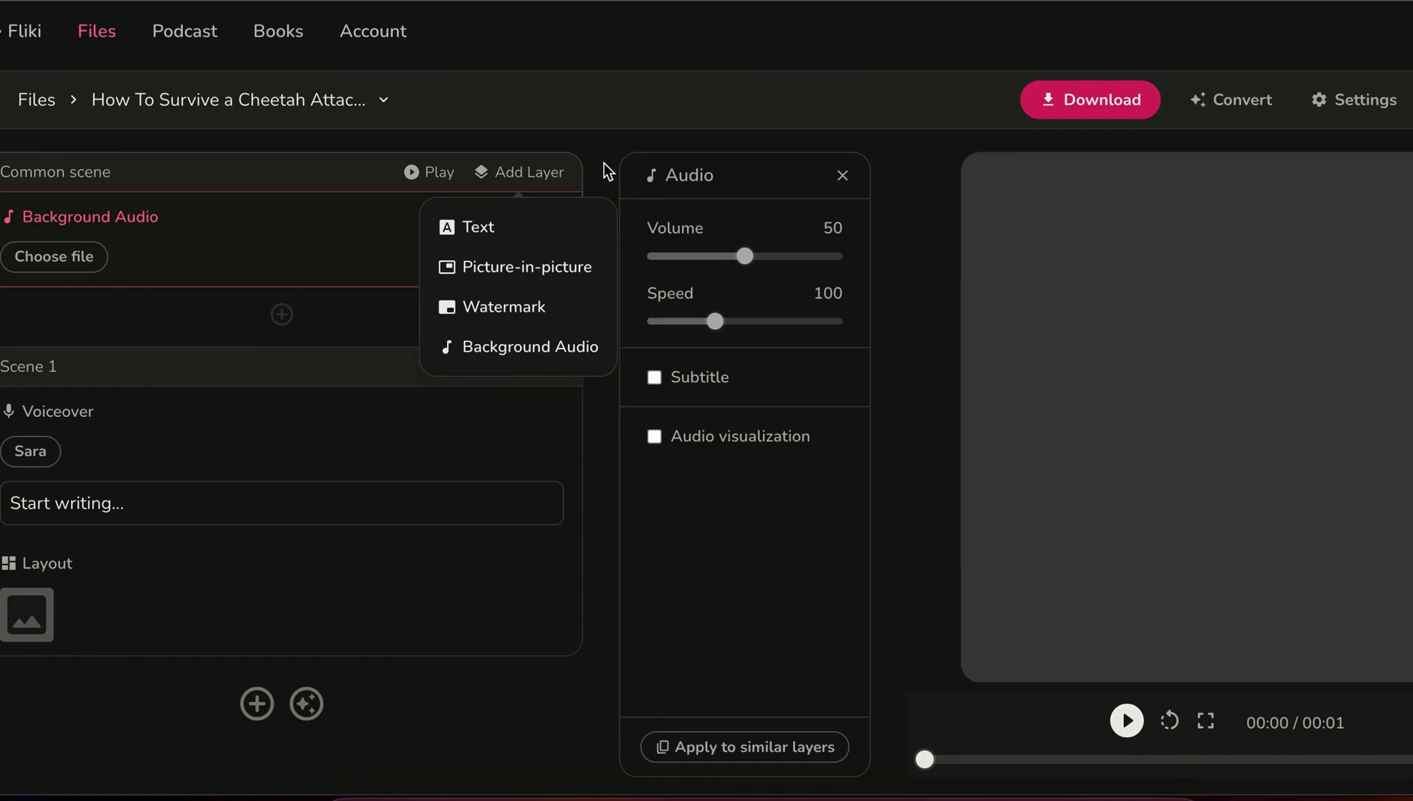
left_click(208, 250)
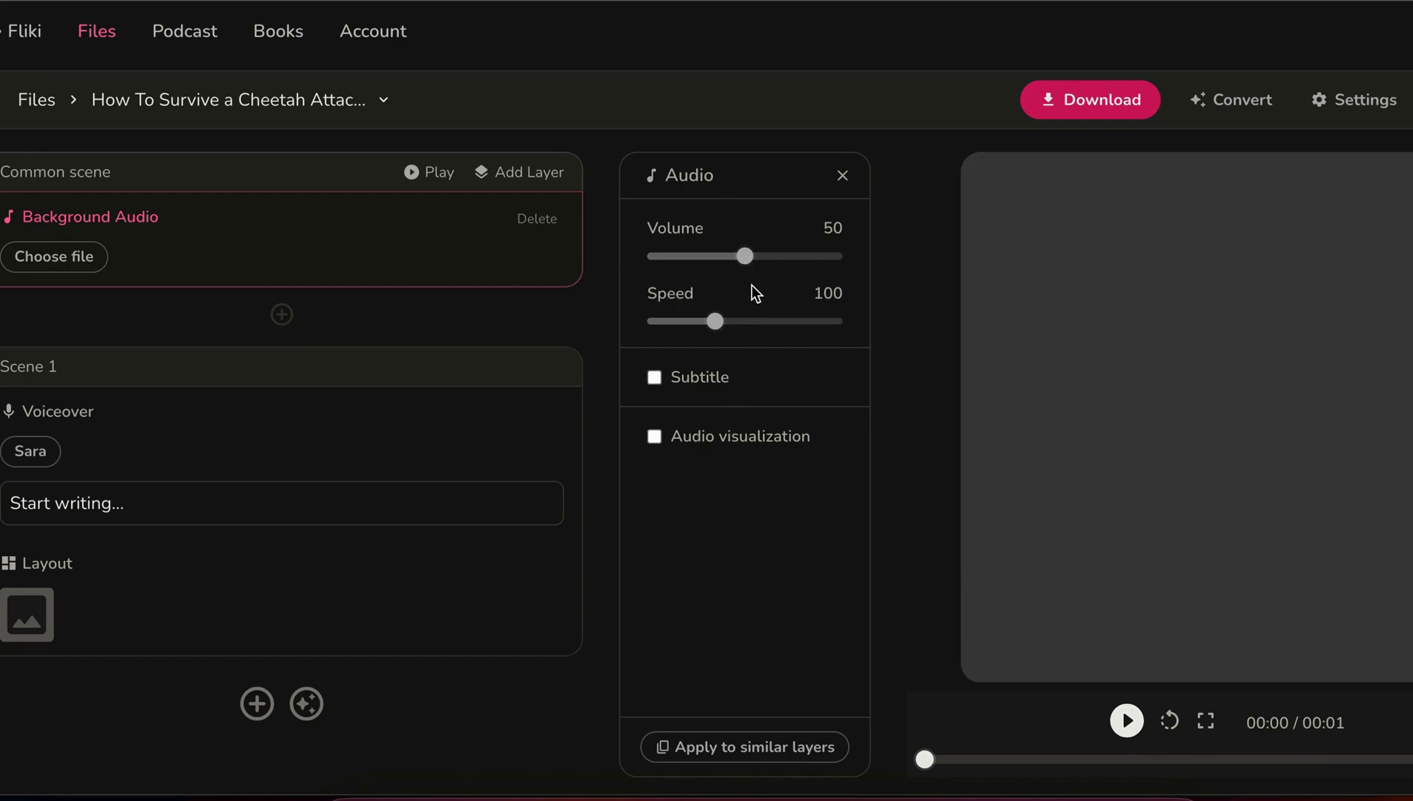
left_click_drag(800, 260, 719, 264)
mouse_move(713, 322)
left_mouse_down()
mouse_move(750, 326)
mouse_move(715, 330)
left_mouse_up()
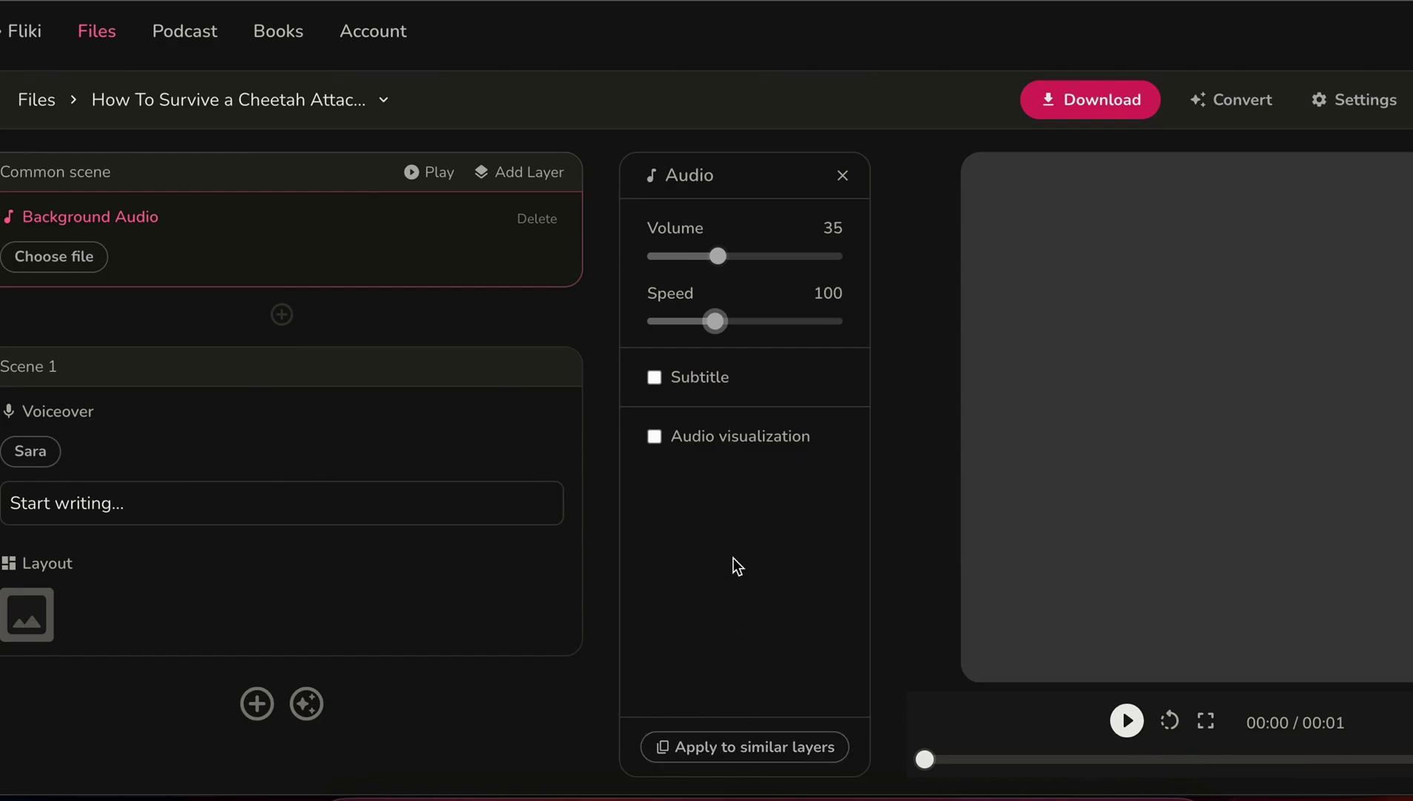
left_click(350, 593)
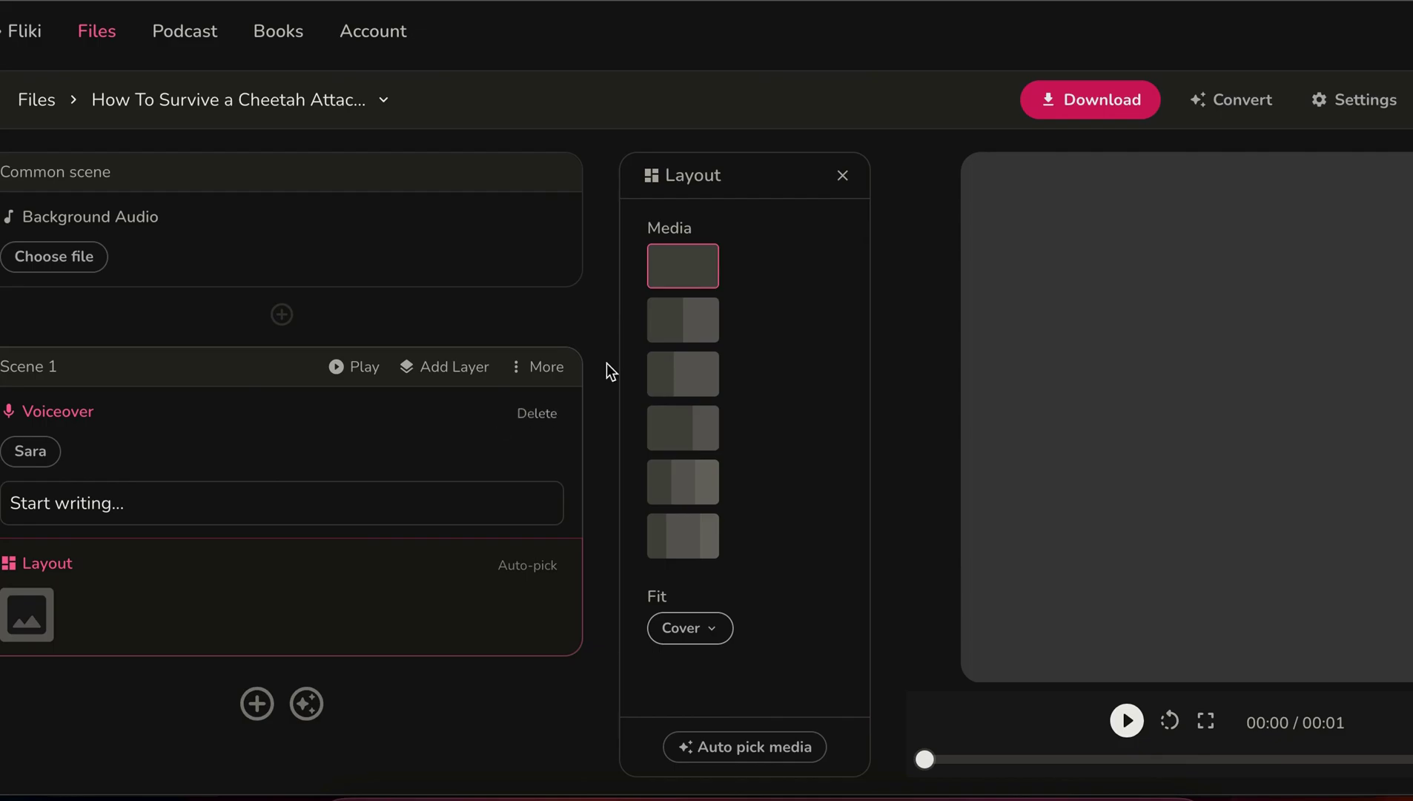
Switch Scene 1 to a two-media layout with the media stacked top and bottom.
left_click(694, 329)
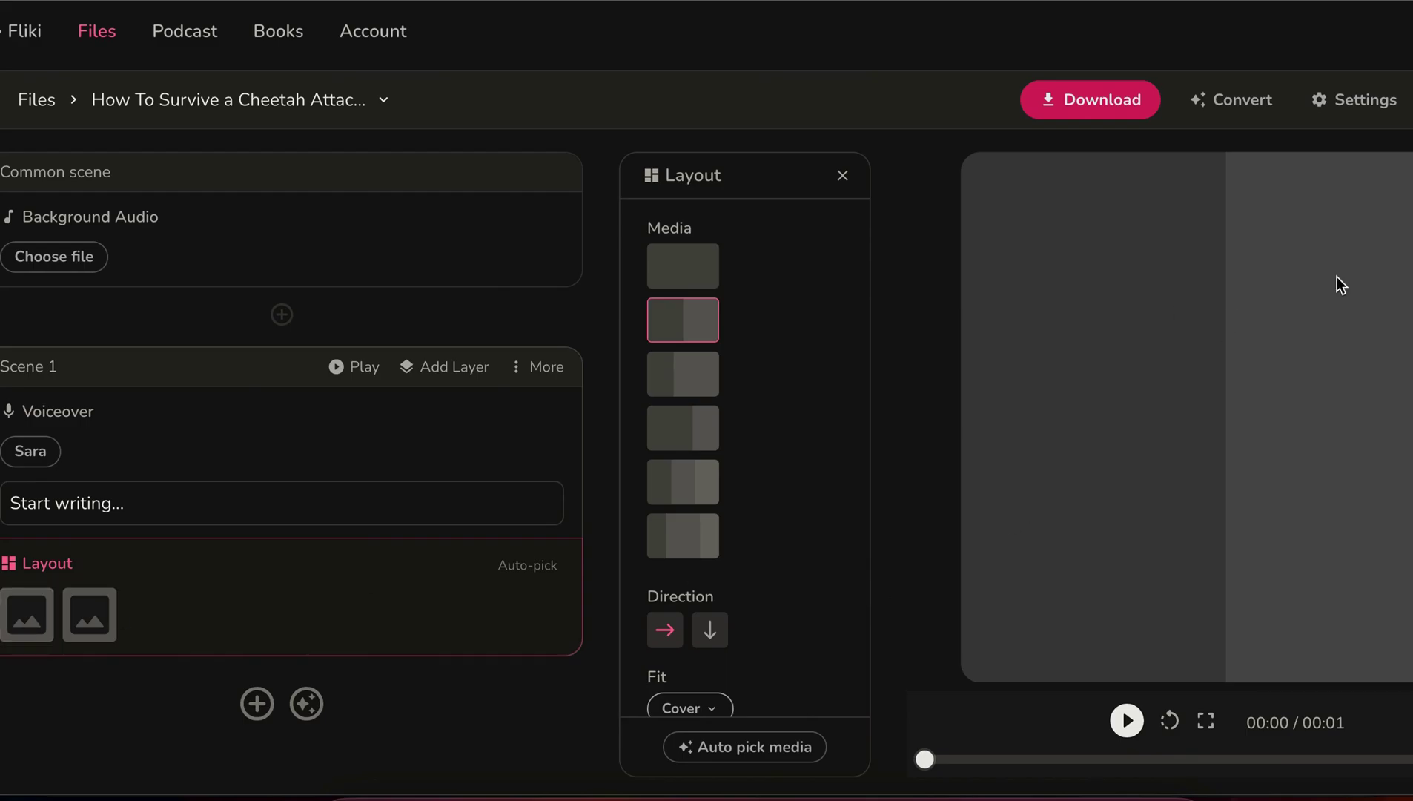
left_click(709, 630)
scroll(725, 651, "down", 1)
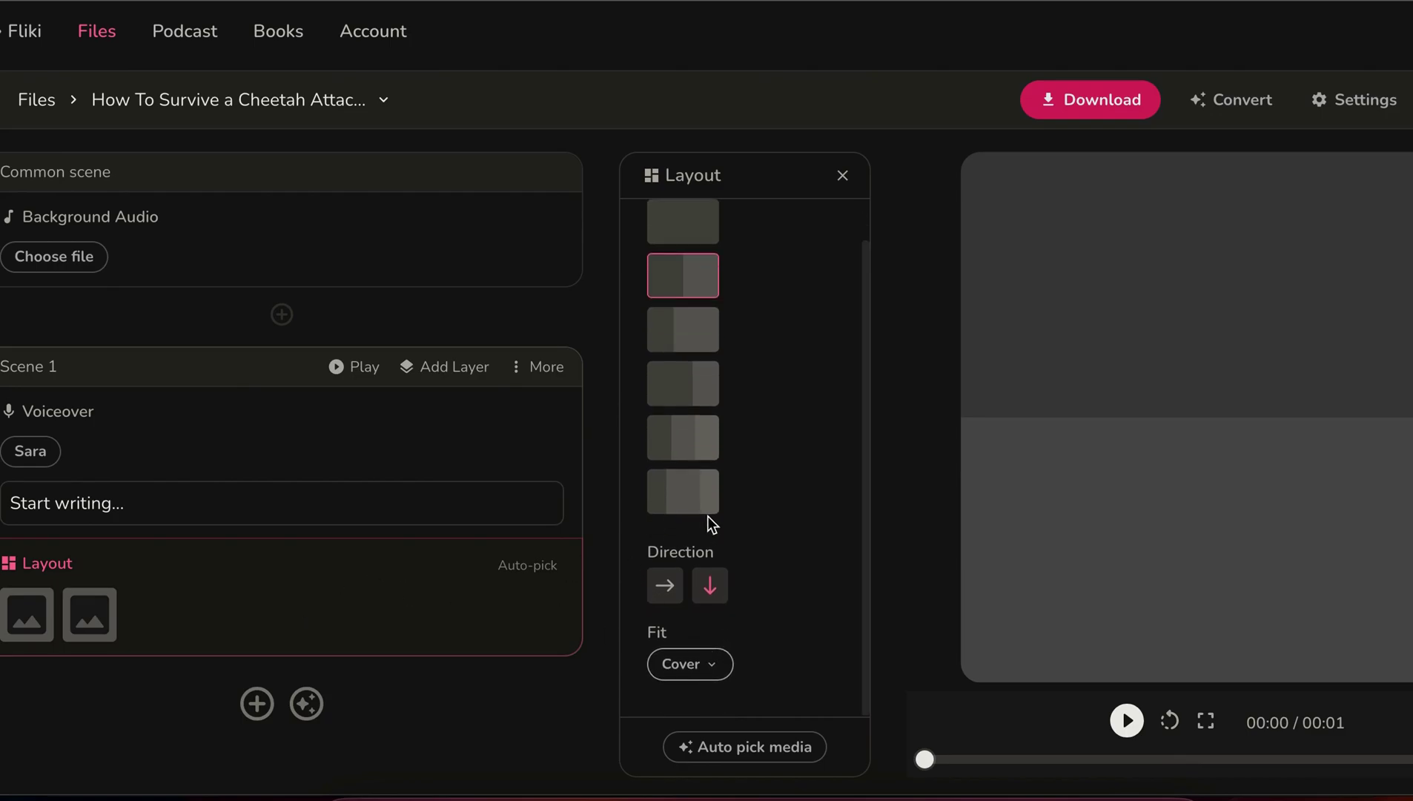
scroll(752, 249, "up", 1)
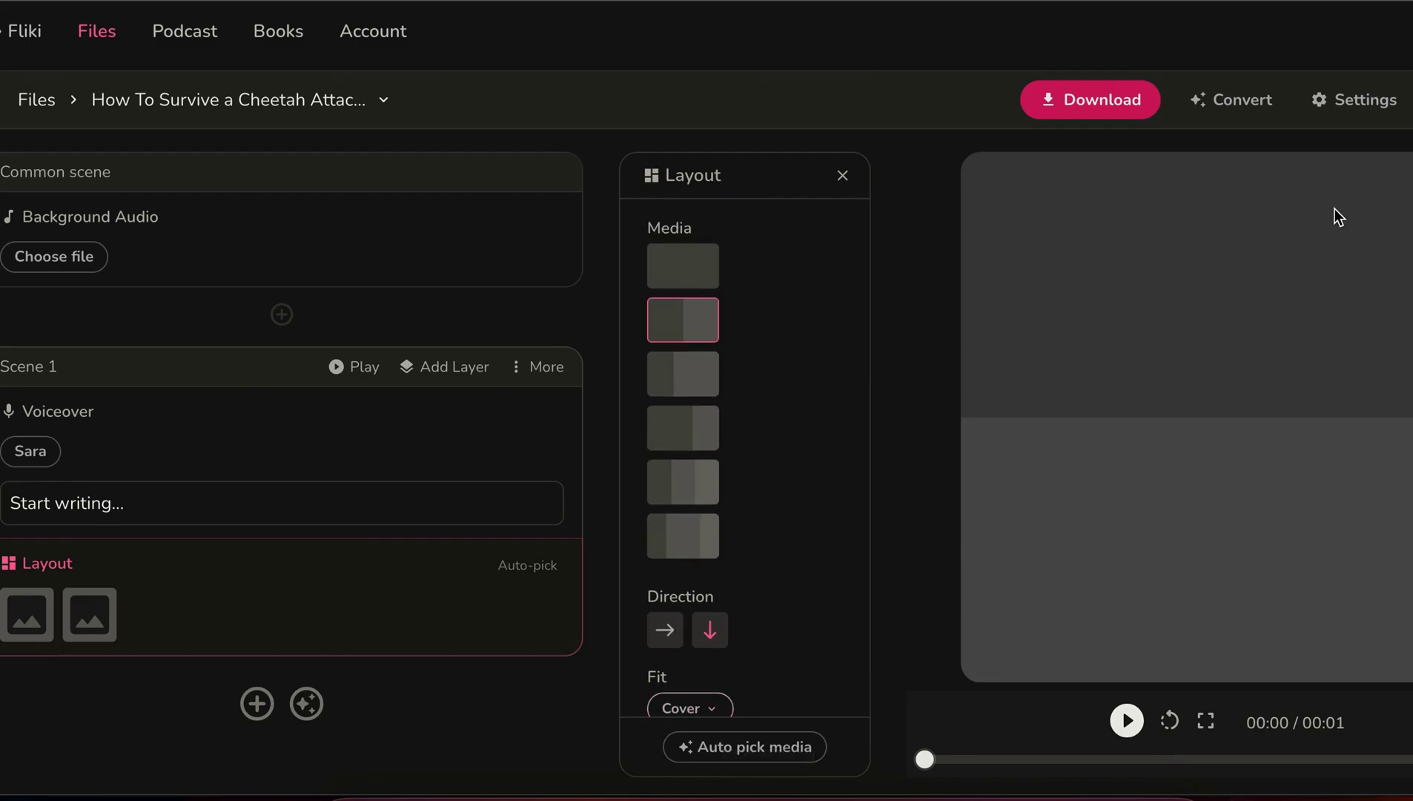
left_click(1361, 103)
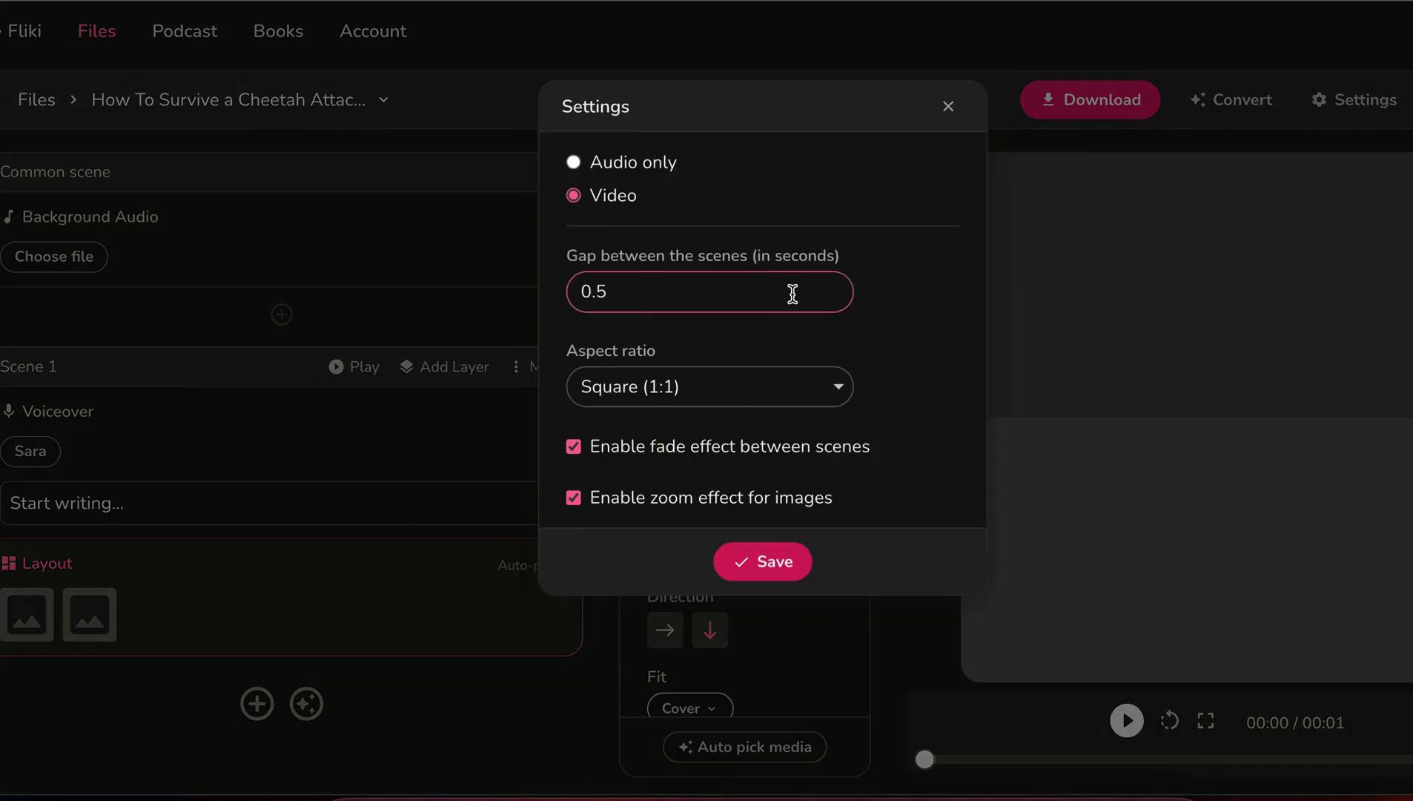
Reorder the editor panels to Scenes, Player, then Customize and apply the update.
left_click(947, 106)
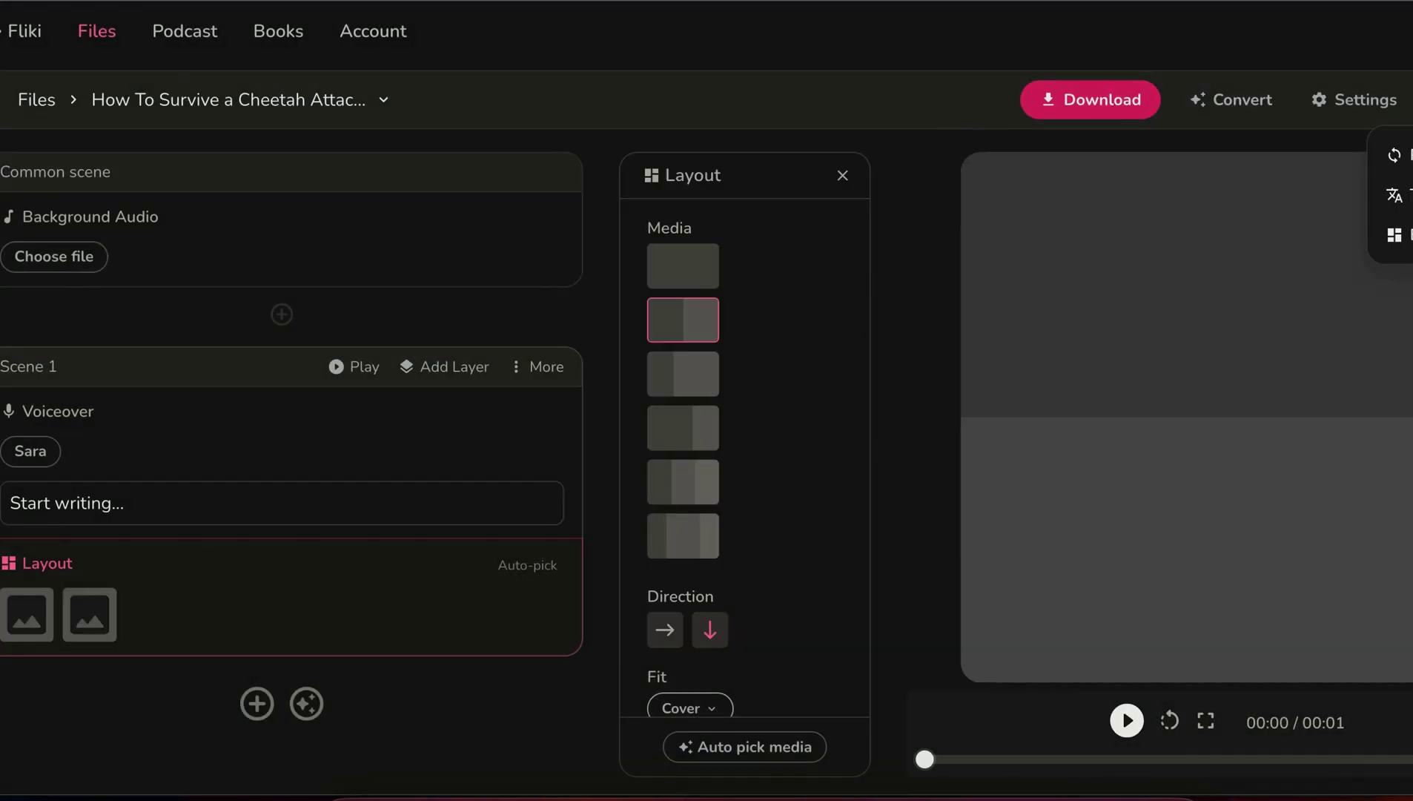
left_click(1394, 234)
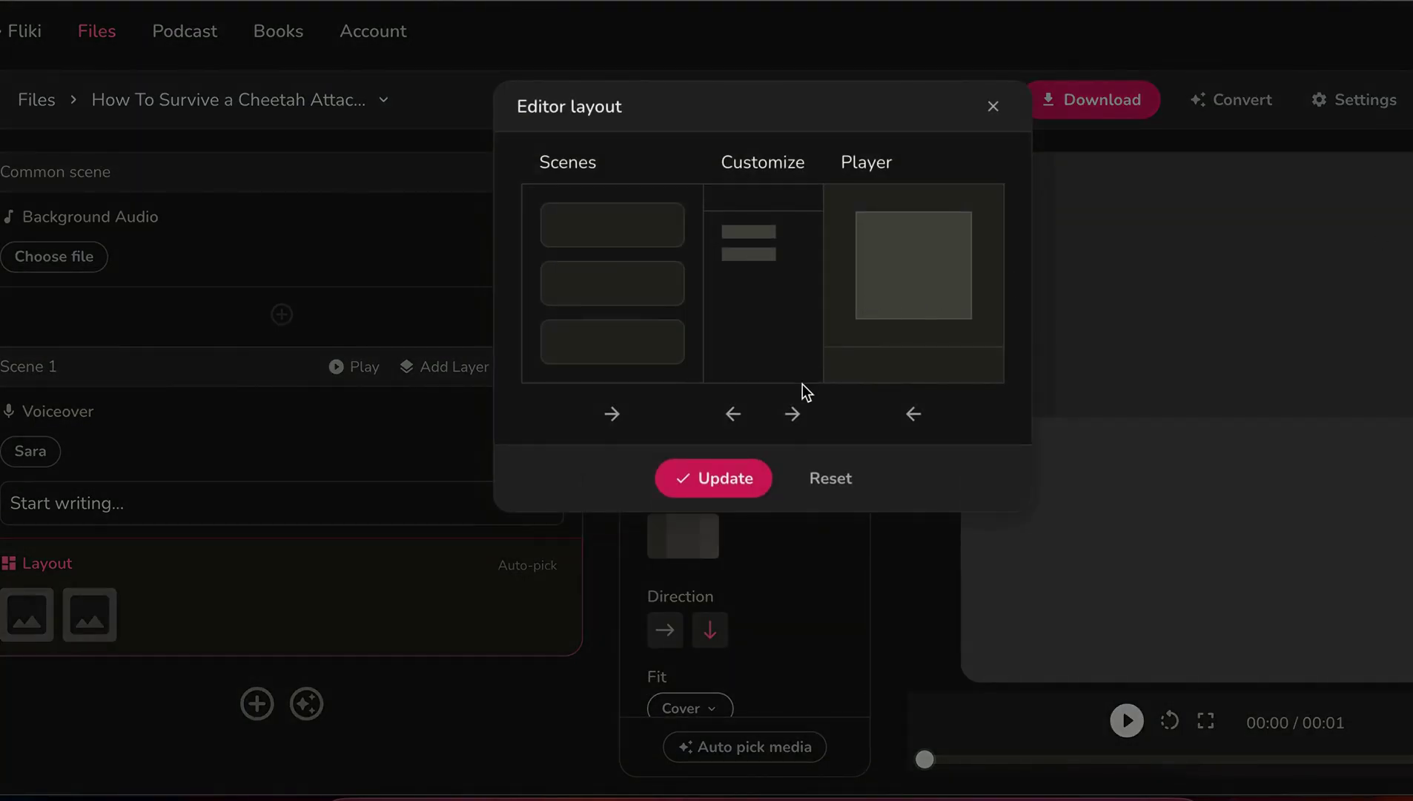
left_click(727, 415)
left_click(612, 413)
left_click(612, 414)
left_click(905, 416)
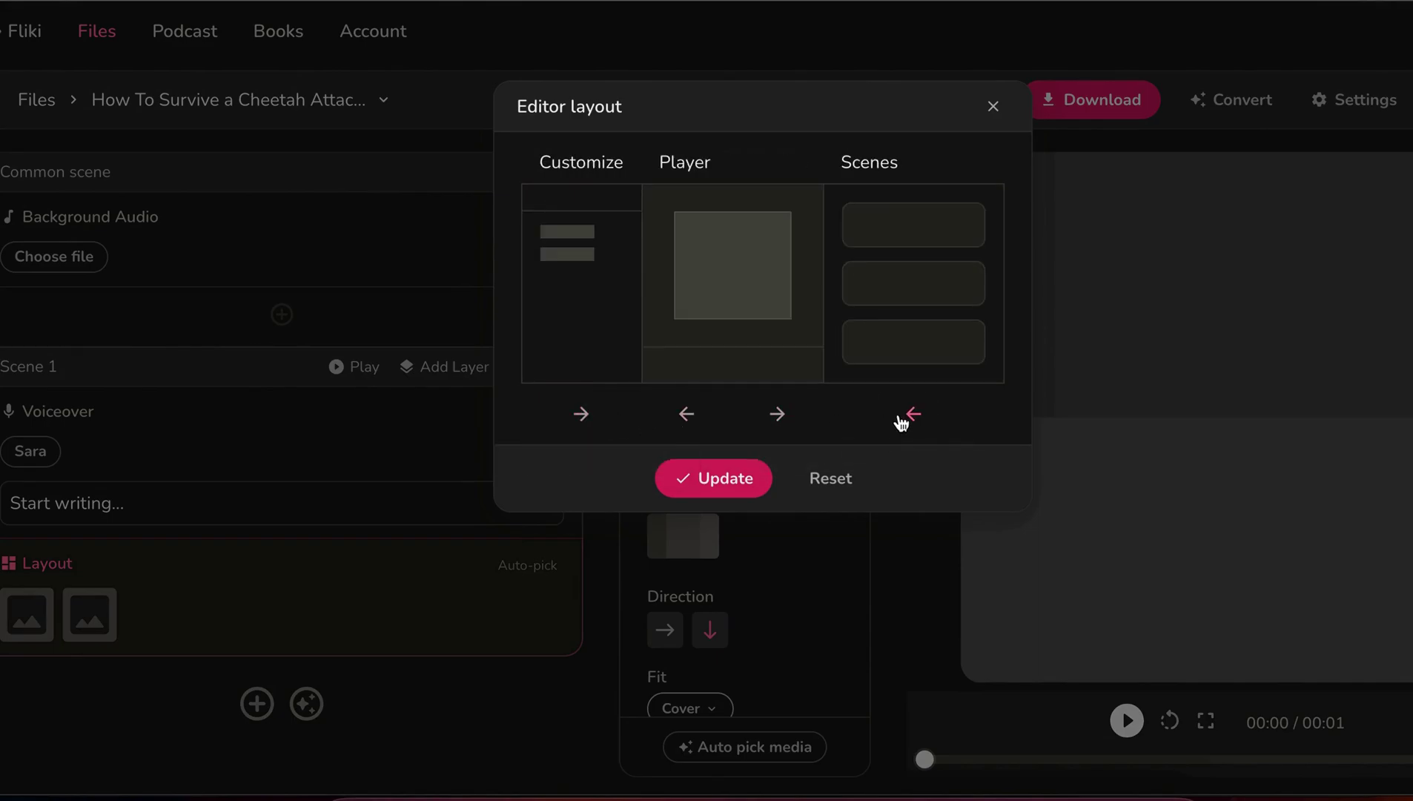
left_click(901, 419)
left_click(763, 478)
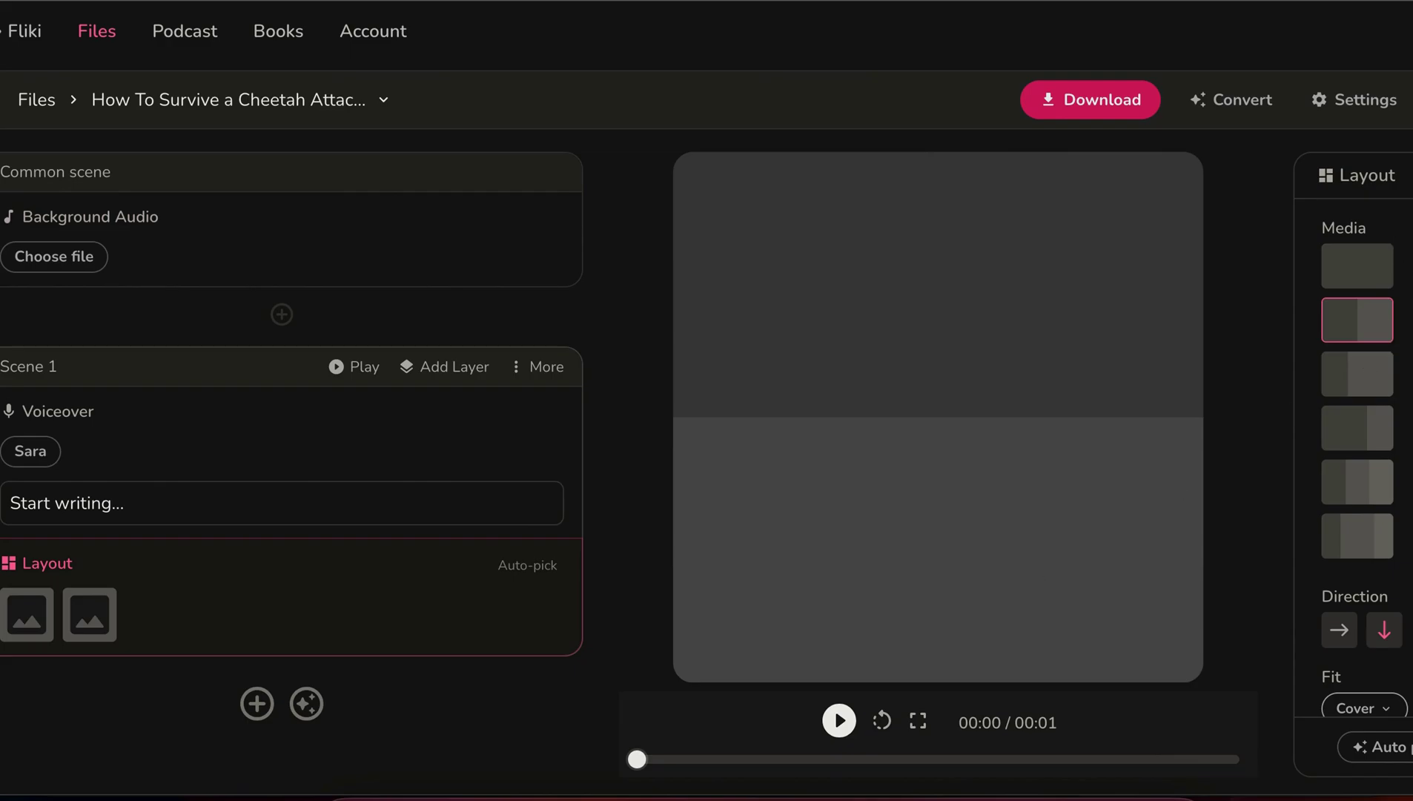
Open Scene 1's voiceover section and look through its Add Layer and More menus.
scroll(1356, 445, "down", 1)
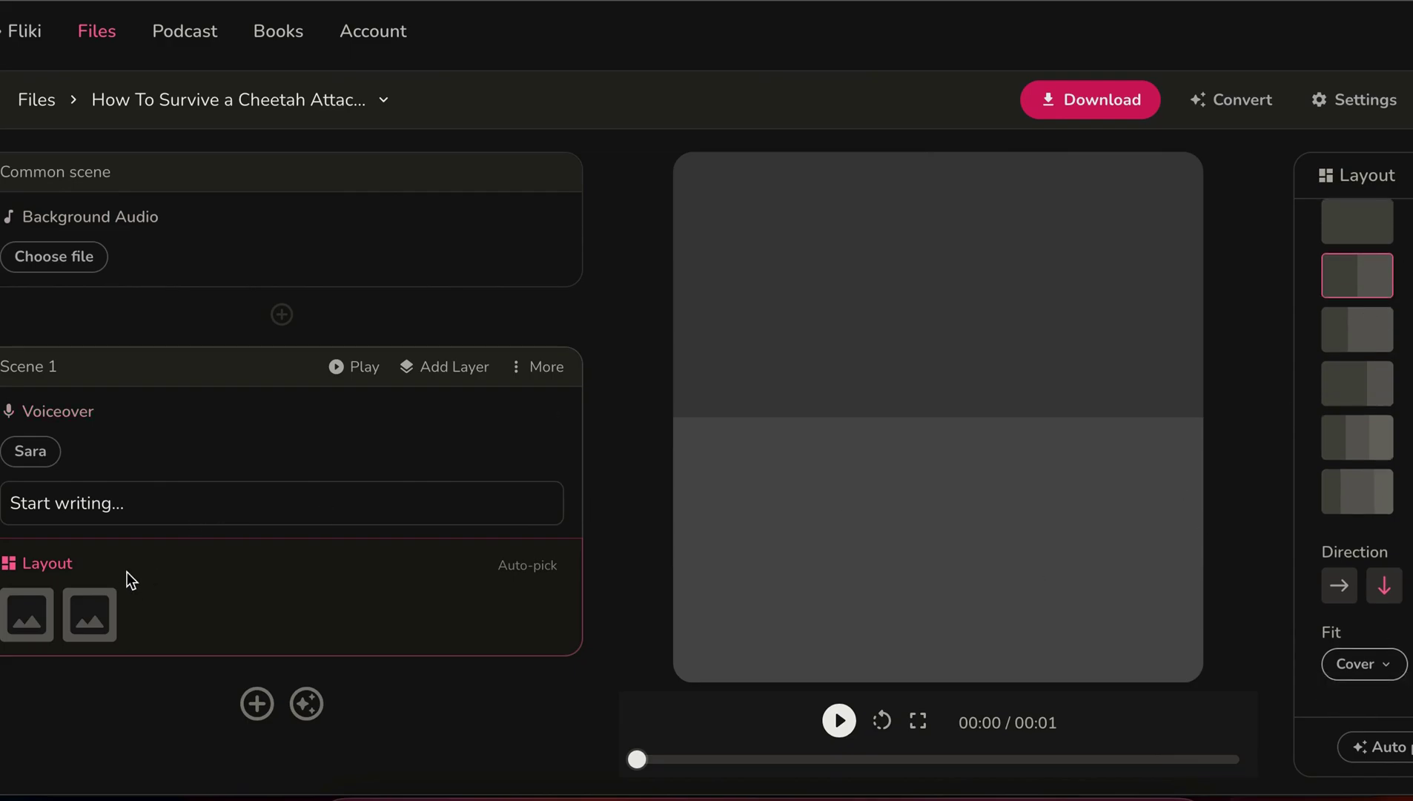
left_click(234, 502)
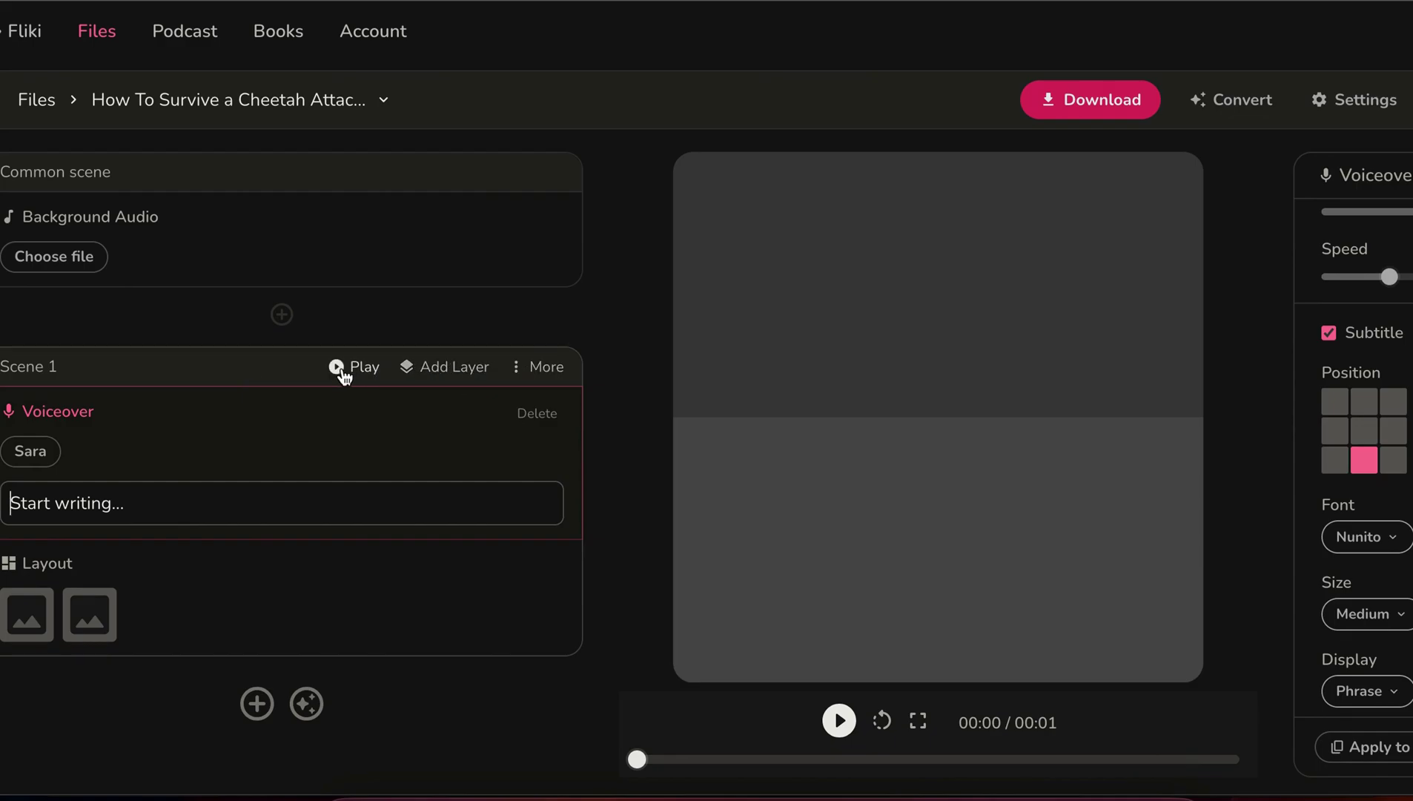
left_click(455, 367)
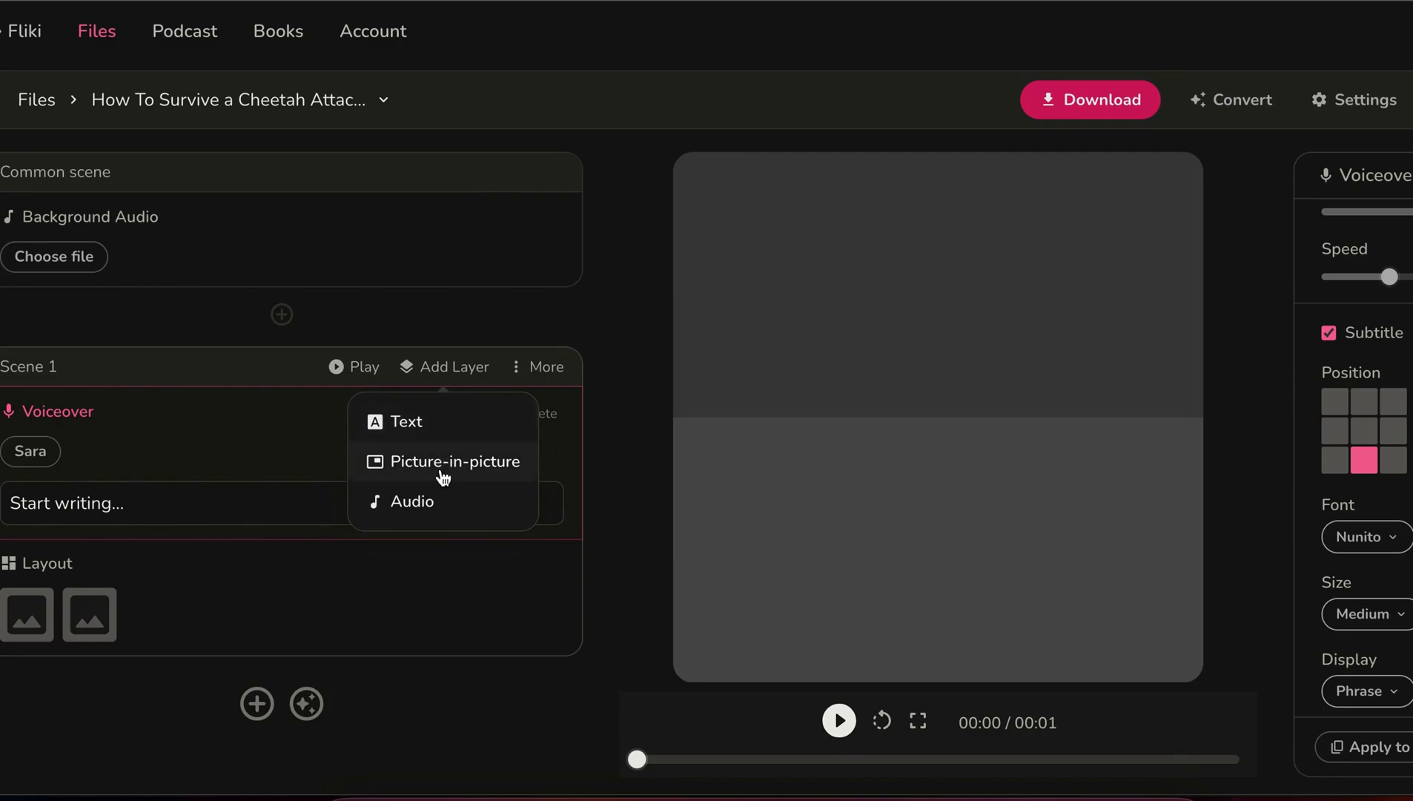
left_click(520, 365)
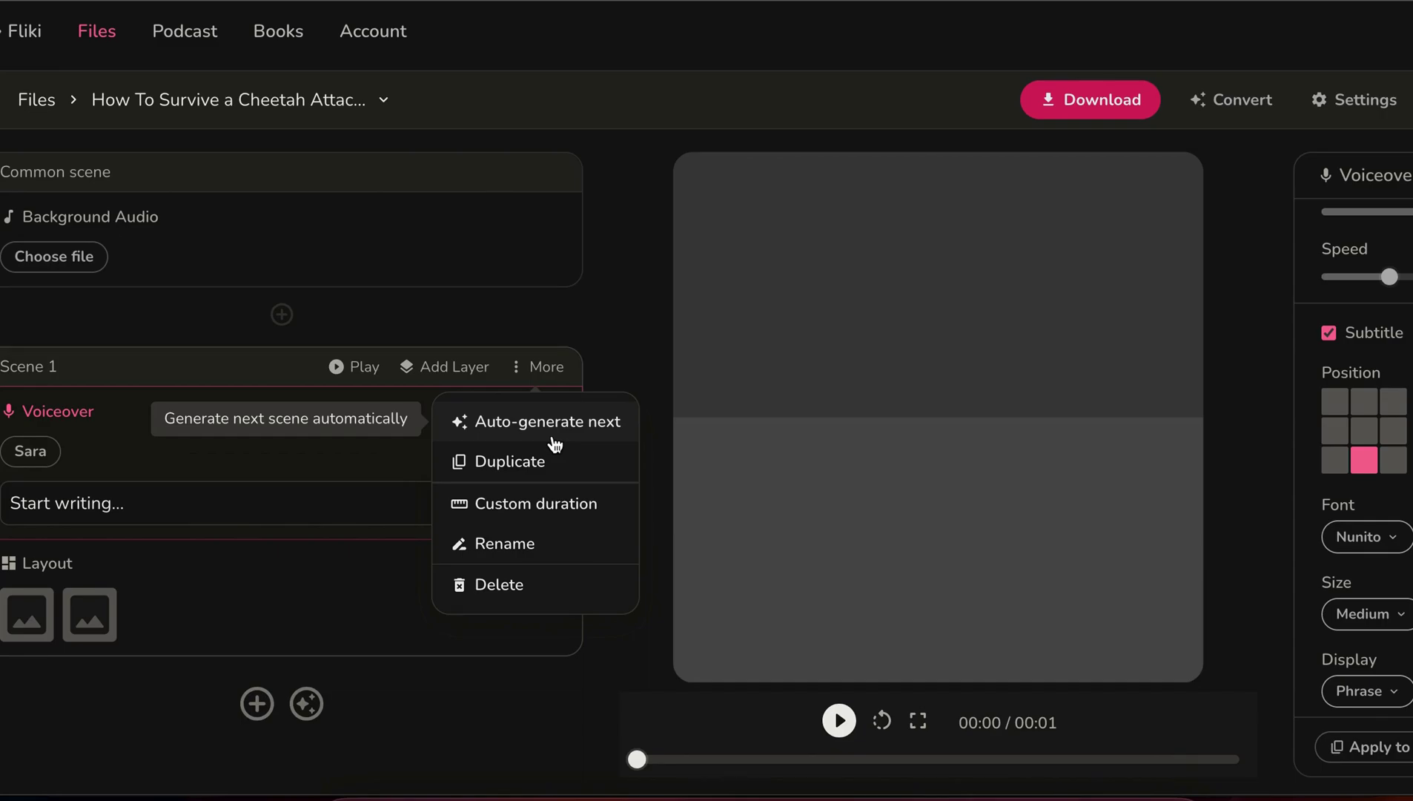
Enter 'script!' as Scene 1's voiceover text.
left_click(189, 492)
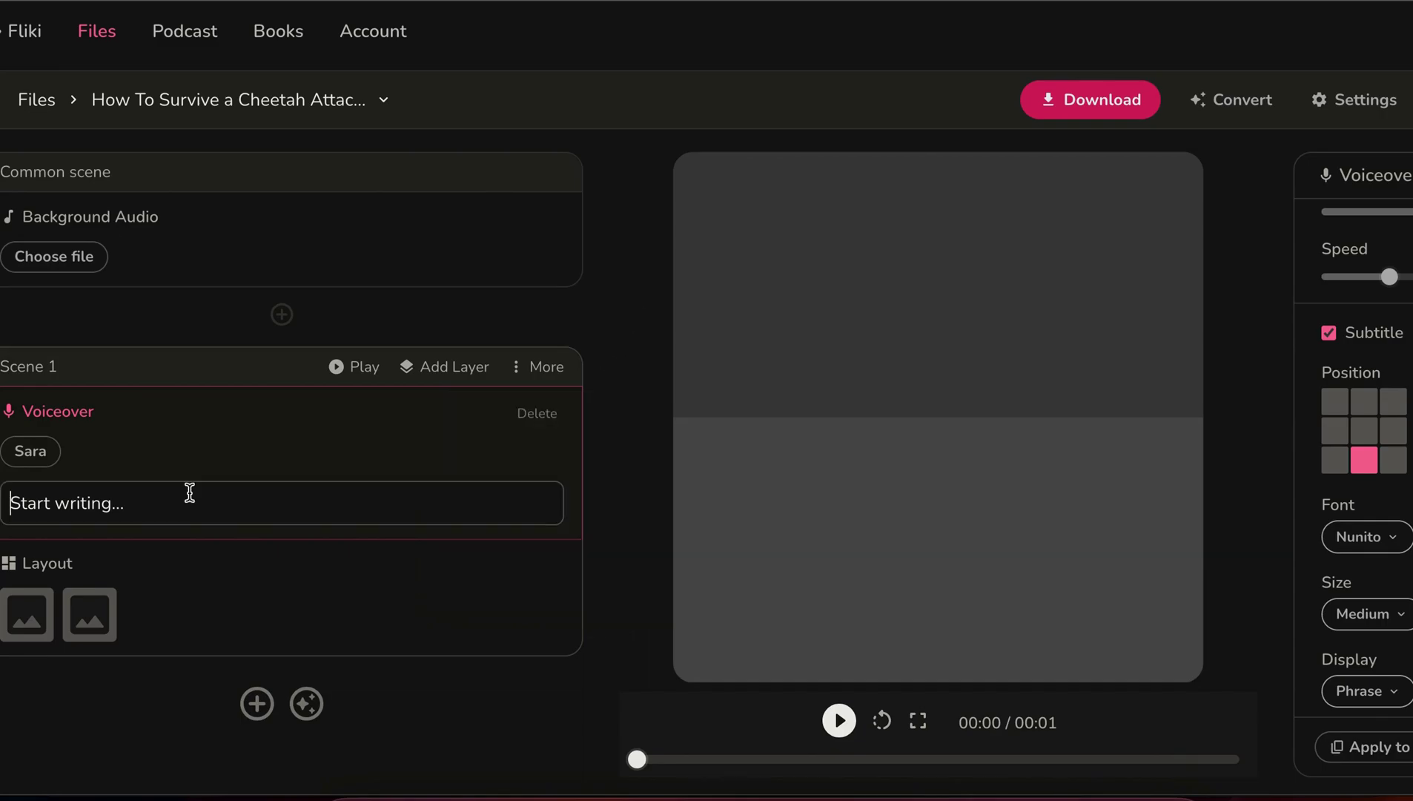
type("script!")
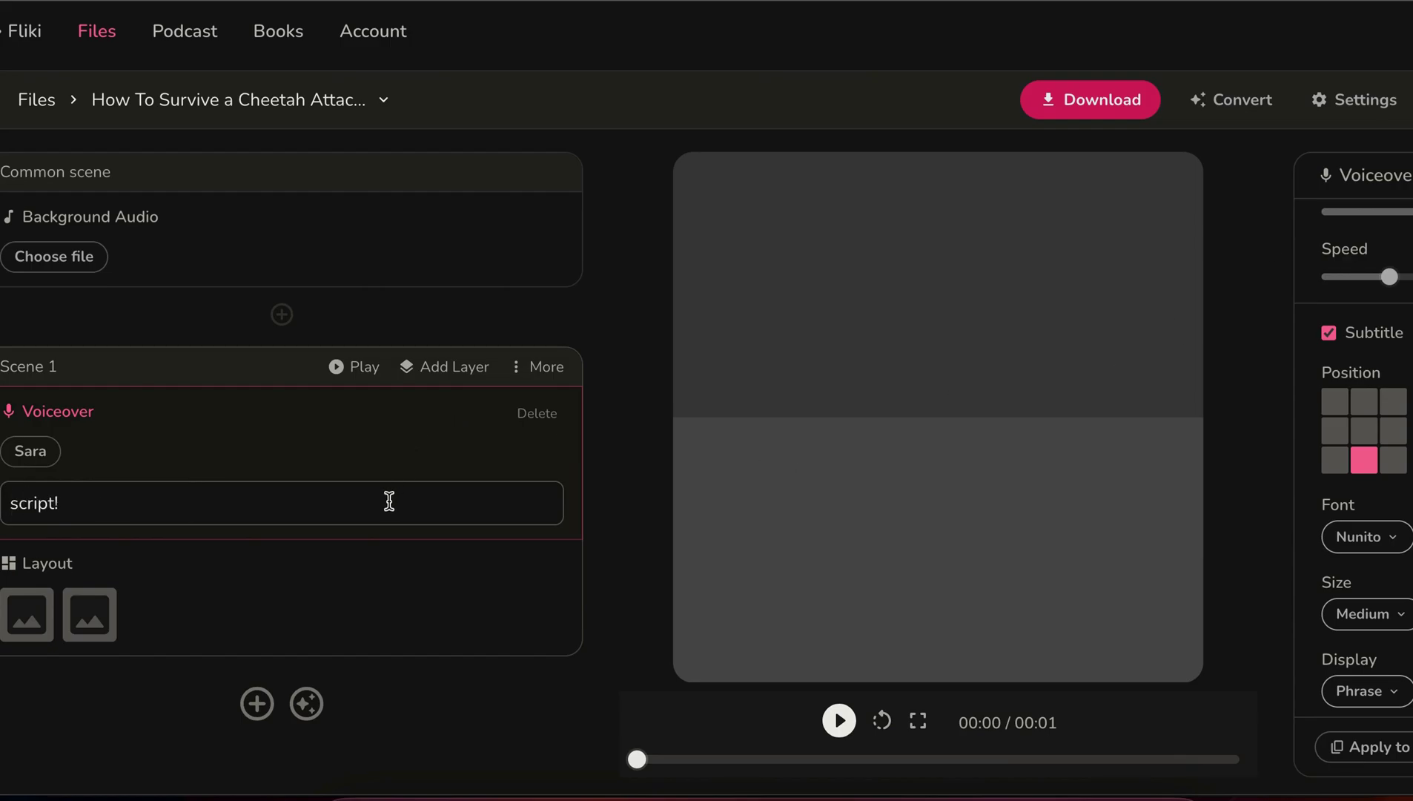
key("Tab")
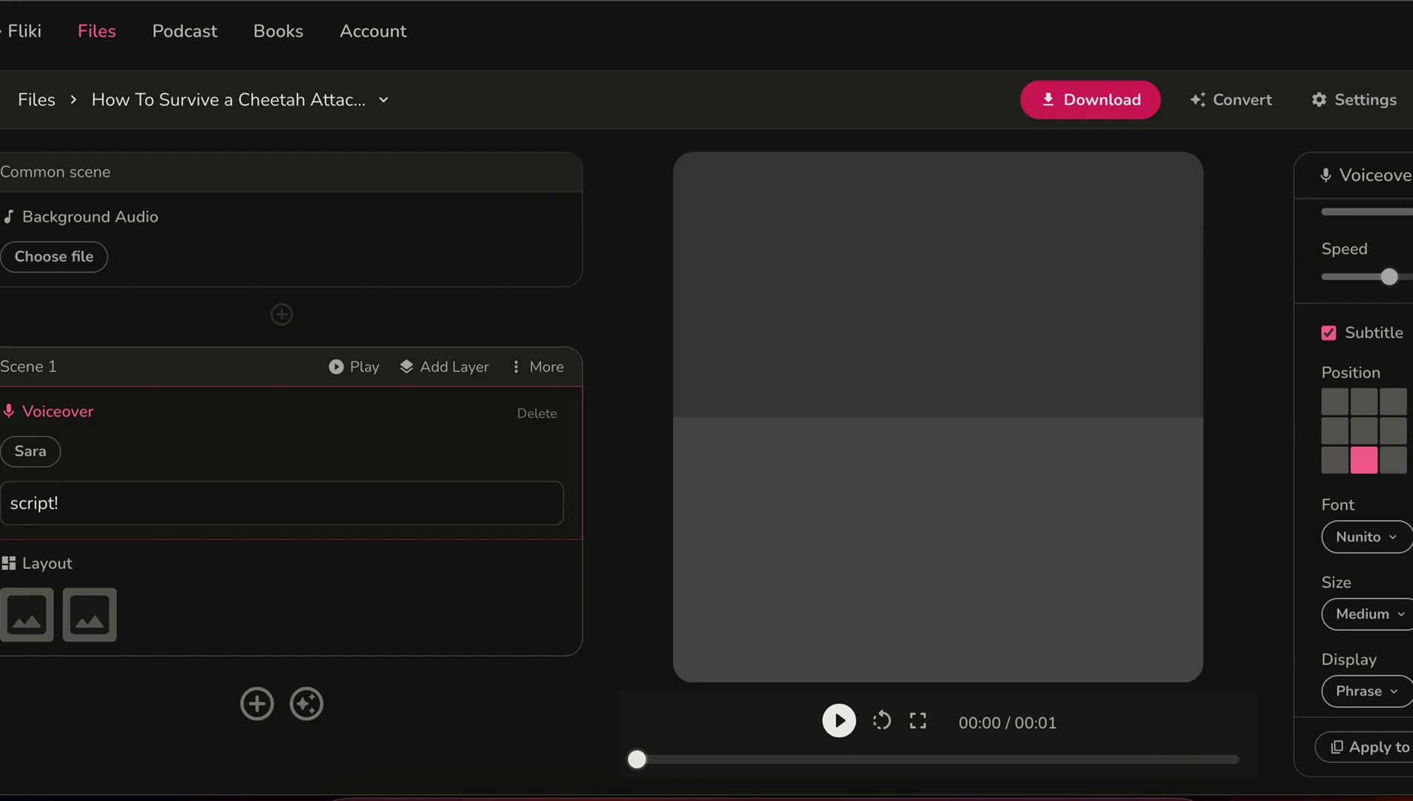
Centre the subtitles, keeping Nunito font and Phrase display, and bring up the voice list.
left_click(1364, 401)
left_click(1362, 431)
left_click(1327, 339)
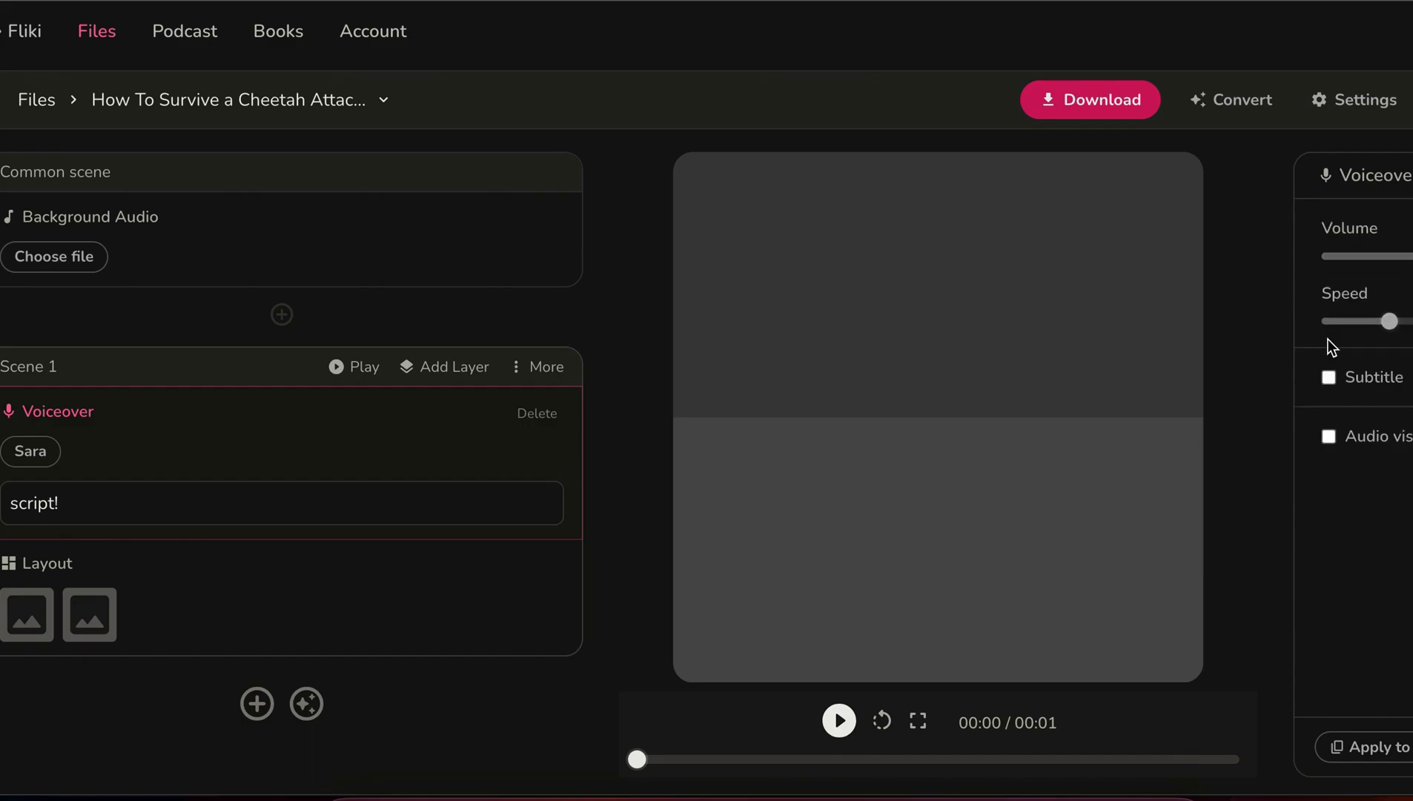
left_click(1373, 375)
scroll(1397, 406, "down", 2)
left_click(1396, 409)
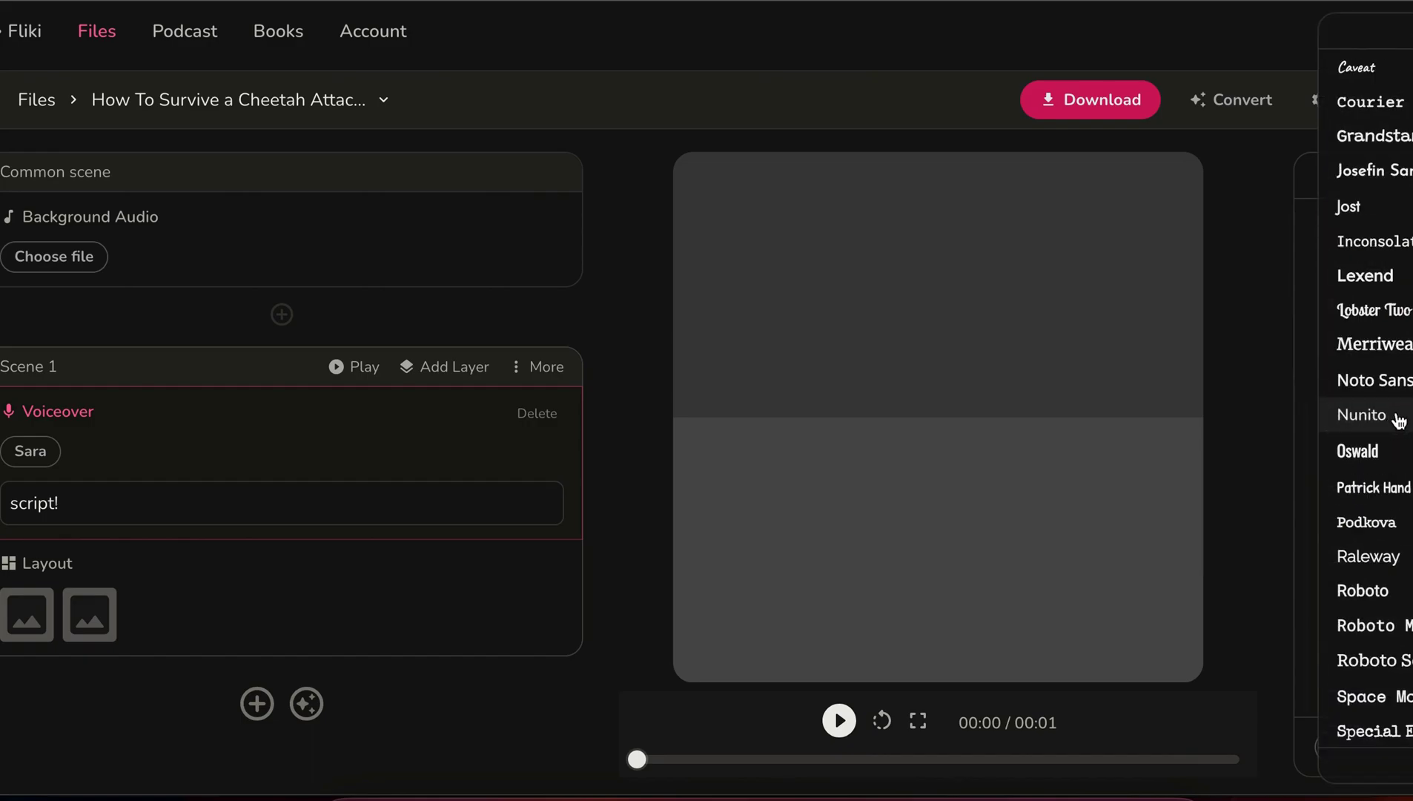
left_click(1364, 415)
left_click(1372, 570)
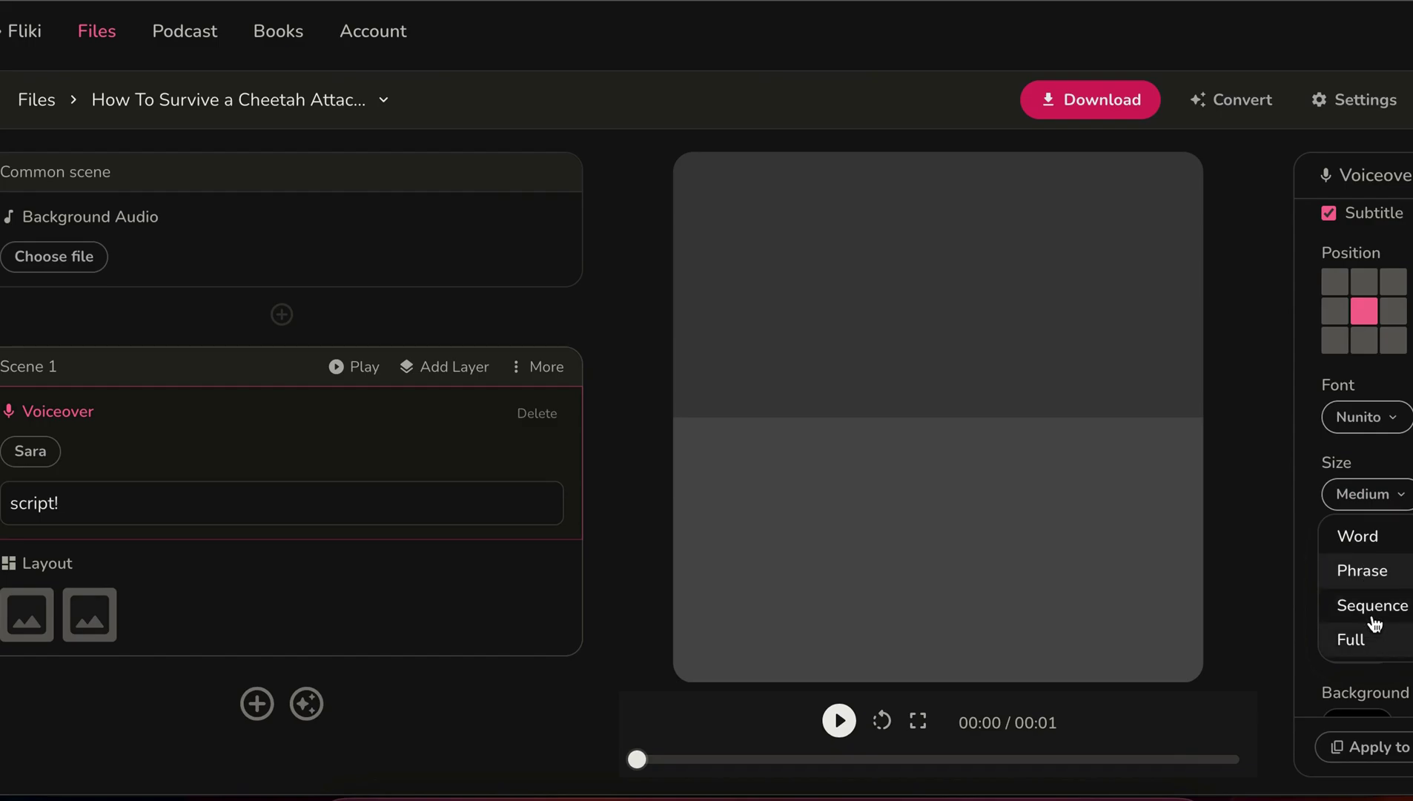
left_click(1363, 570)
scroll(1407, 593, "down", 3)
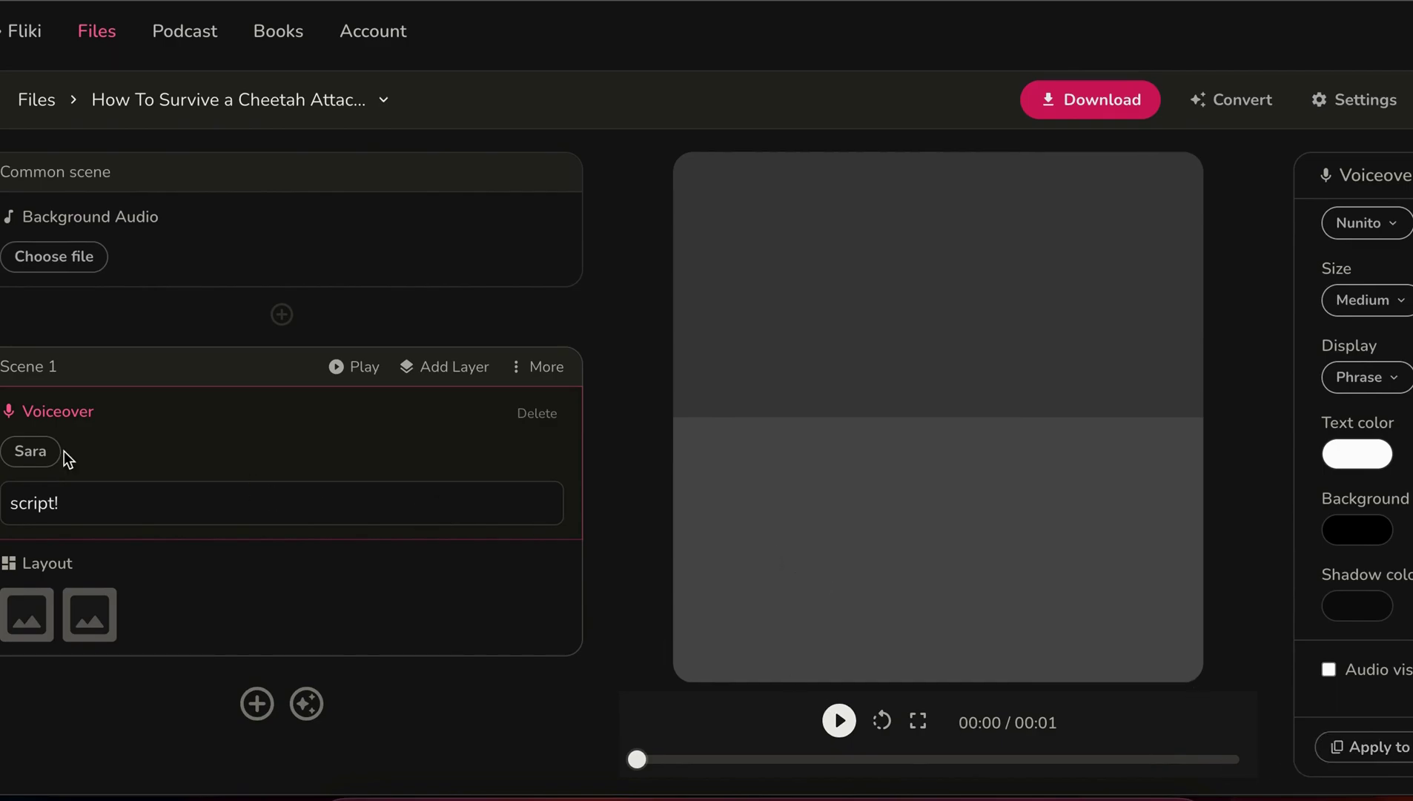
left_click(43, 454)
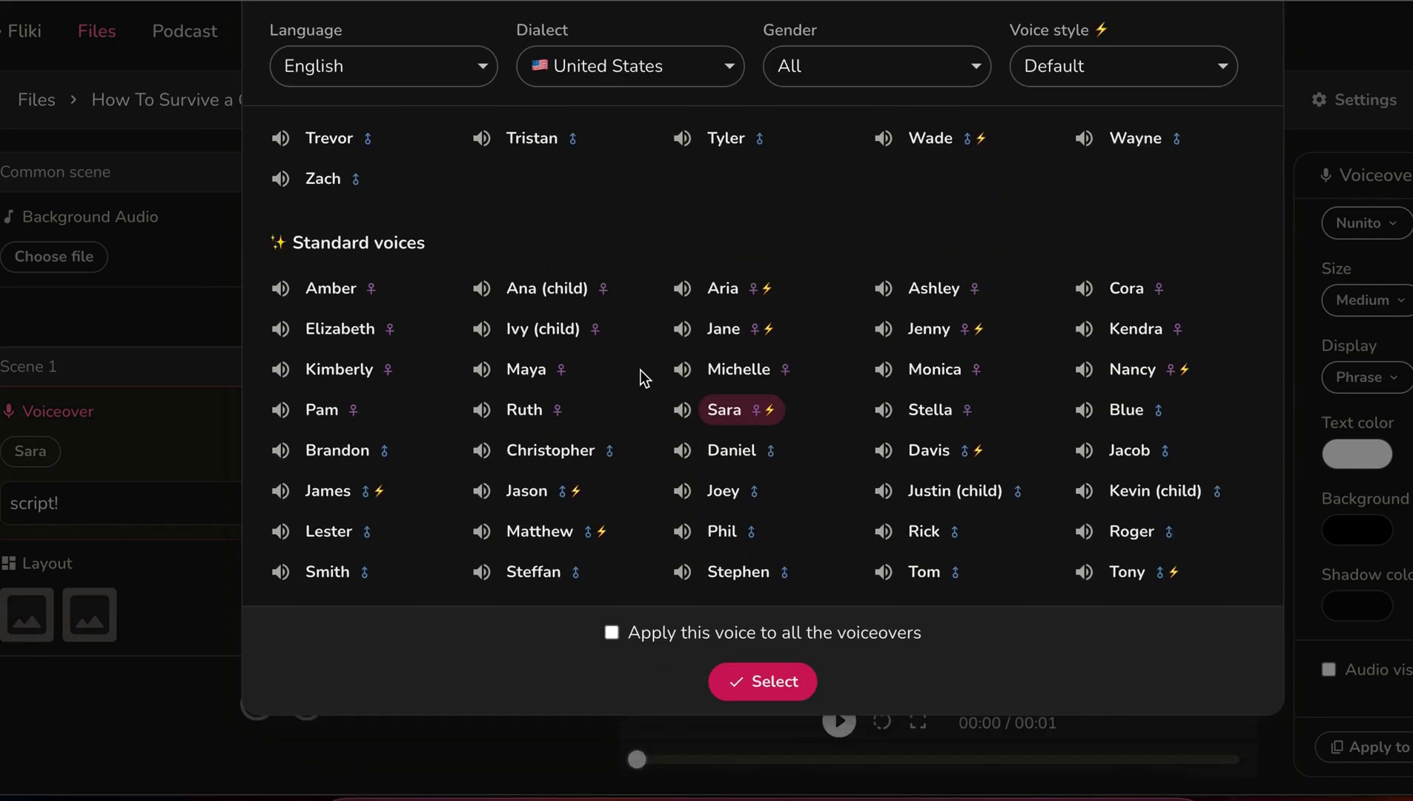
Preview the Gavin voice, tick Apply to all, then close the picker keeping Sara.
scroll(640, 370, "up", 8)
scroll(641, 370, "down", 2)
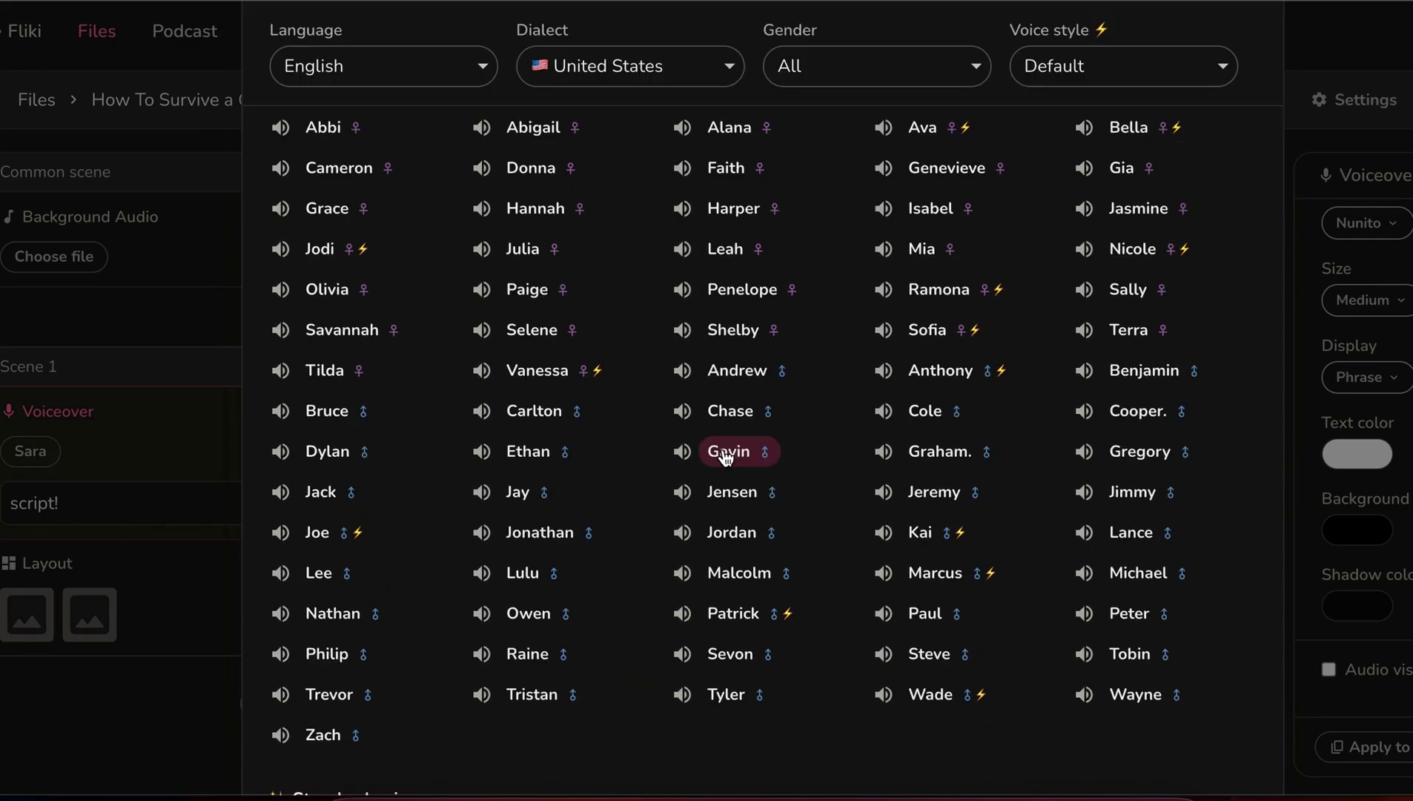
left_click(679, 454)
scroll(728, 465, "down", 2)
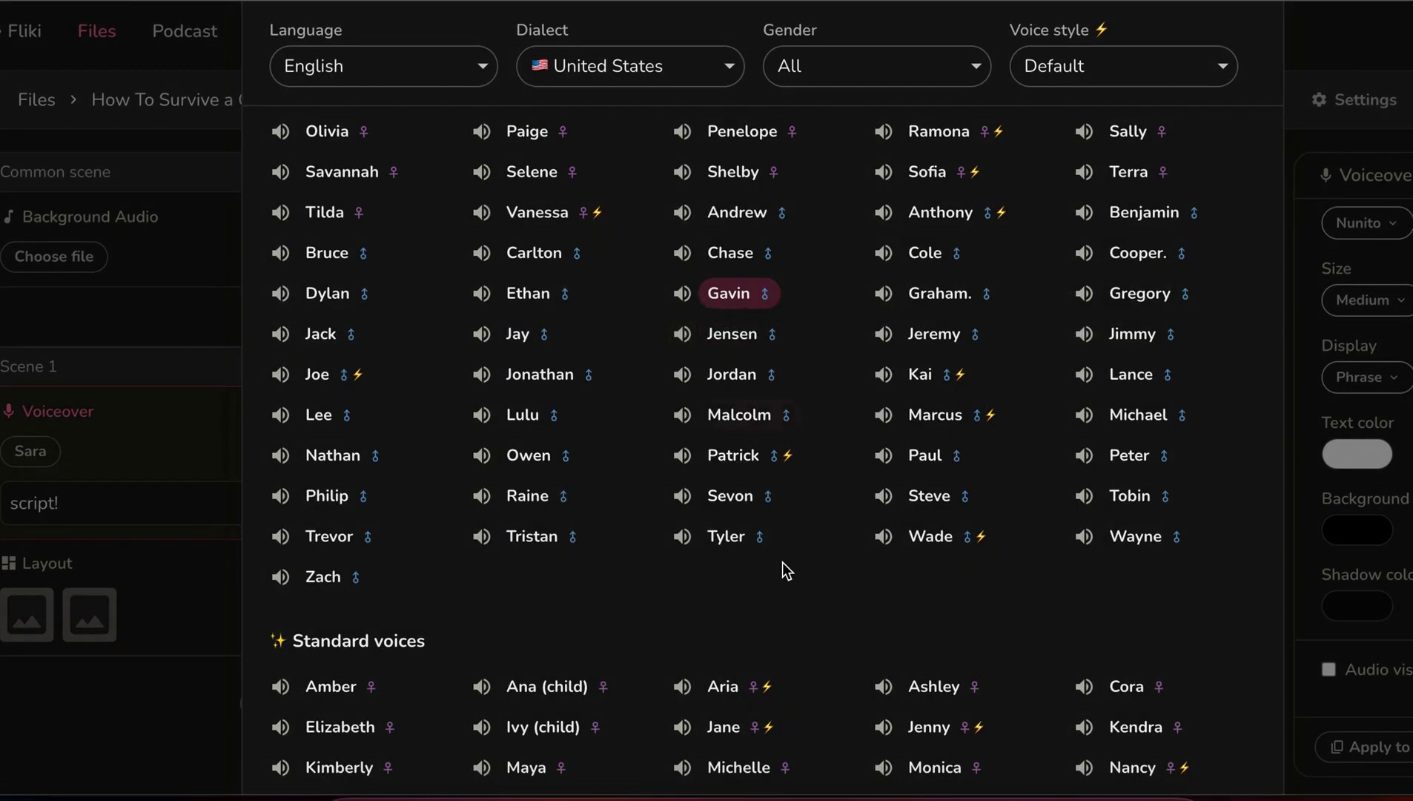
scroll(781, 561, "down", 5)
left_click(611, 632)
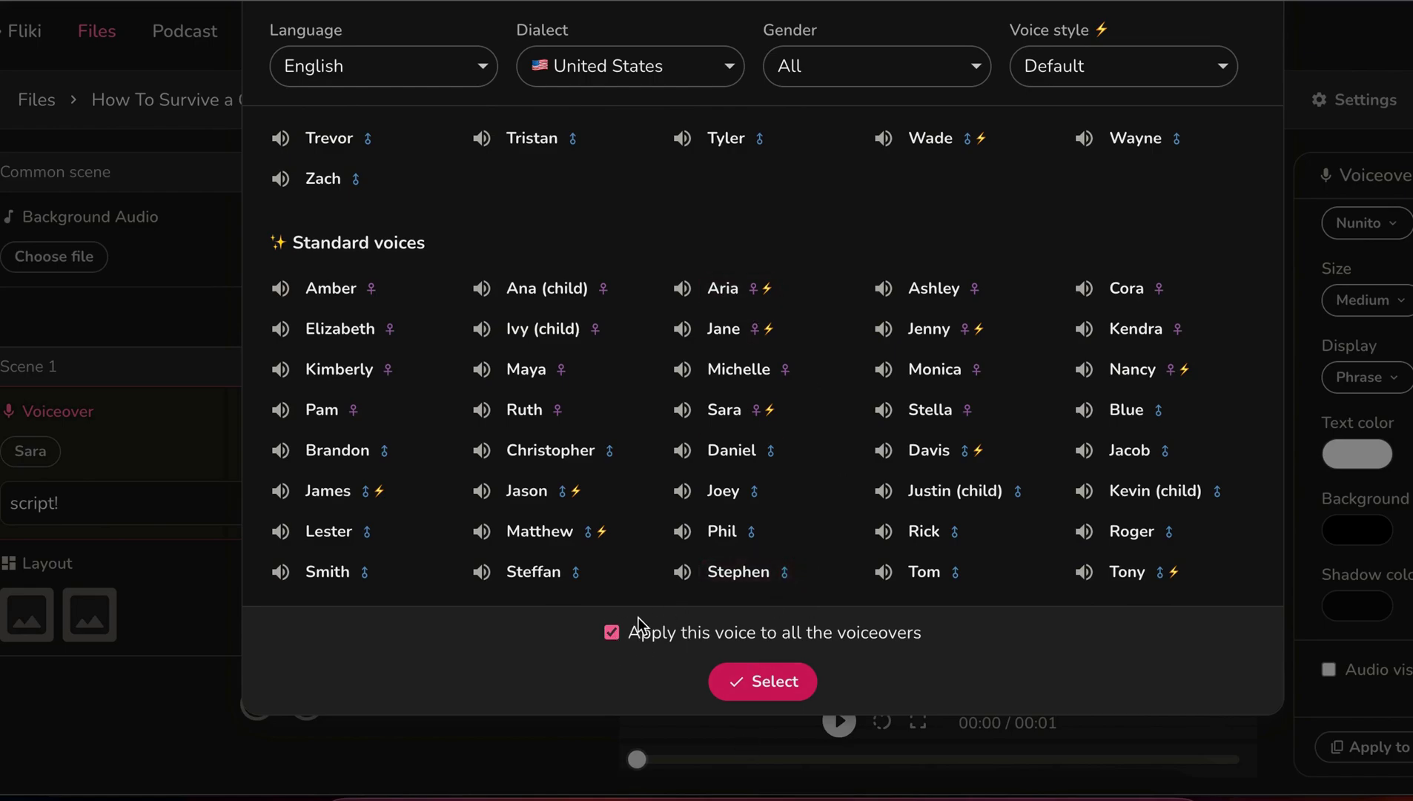
scroll(890, 371, "up", 5)
left_click(1245, 108)
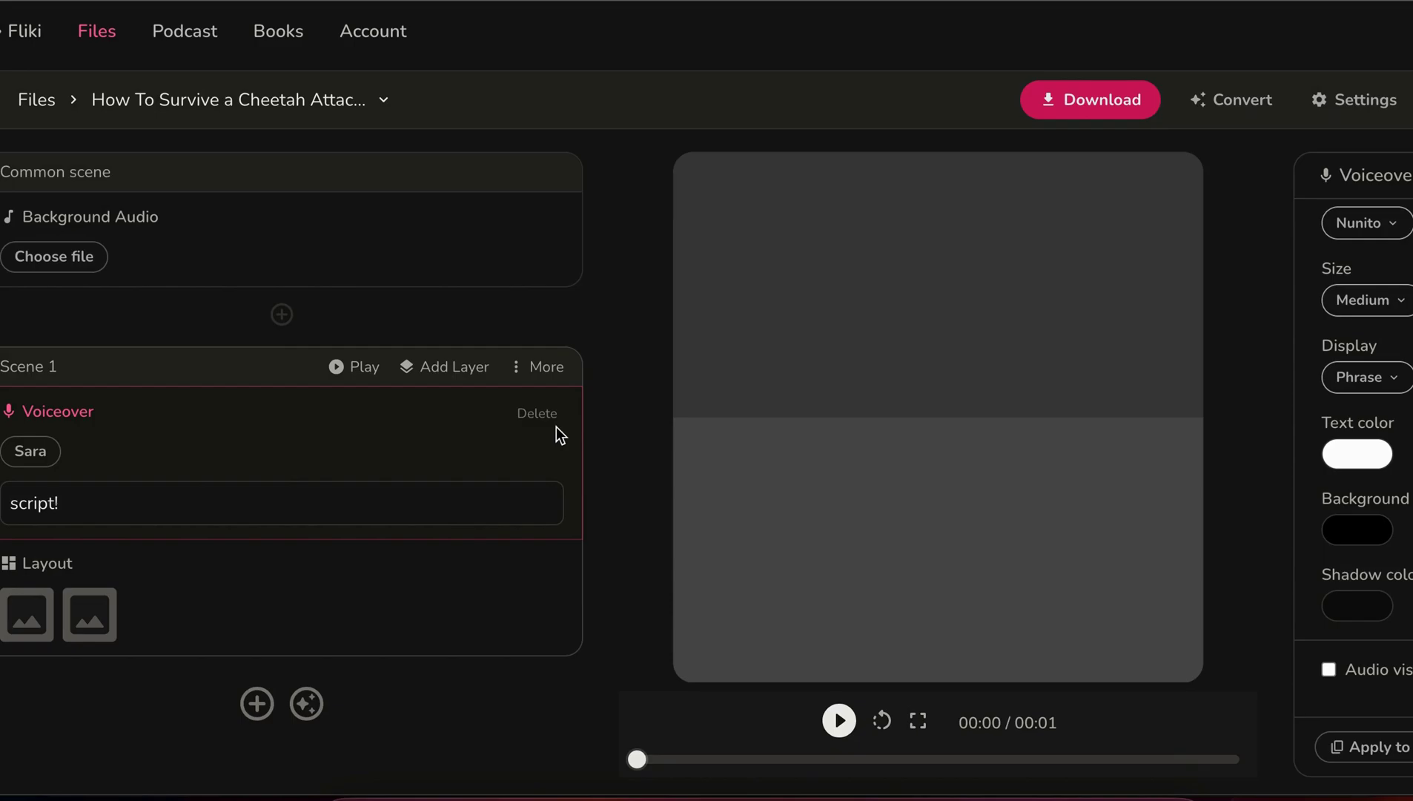
Change the project aspect ratio from Square to Portrait (9:16) and save it.
left_click(1342, 95)
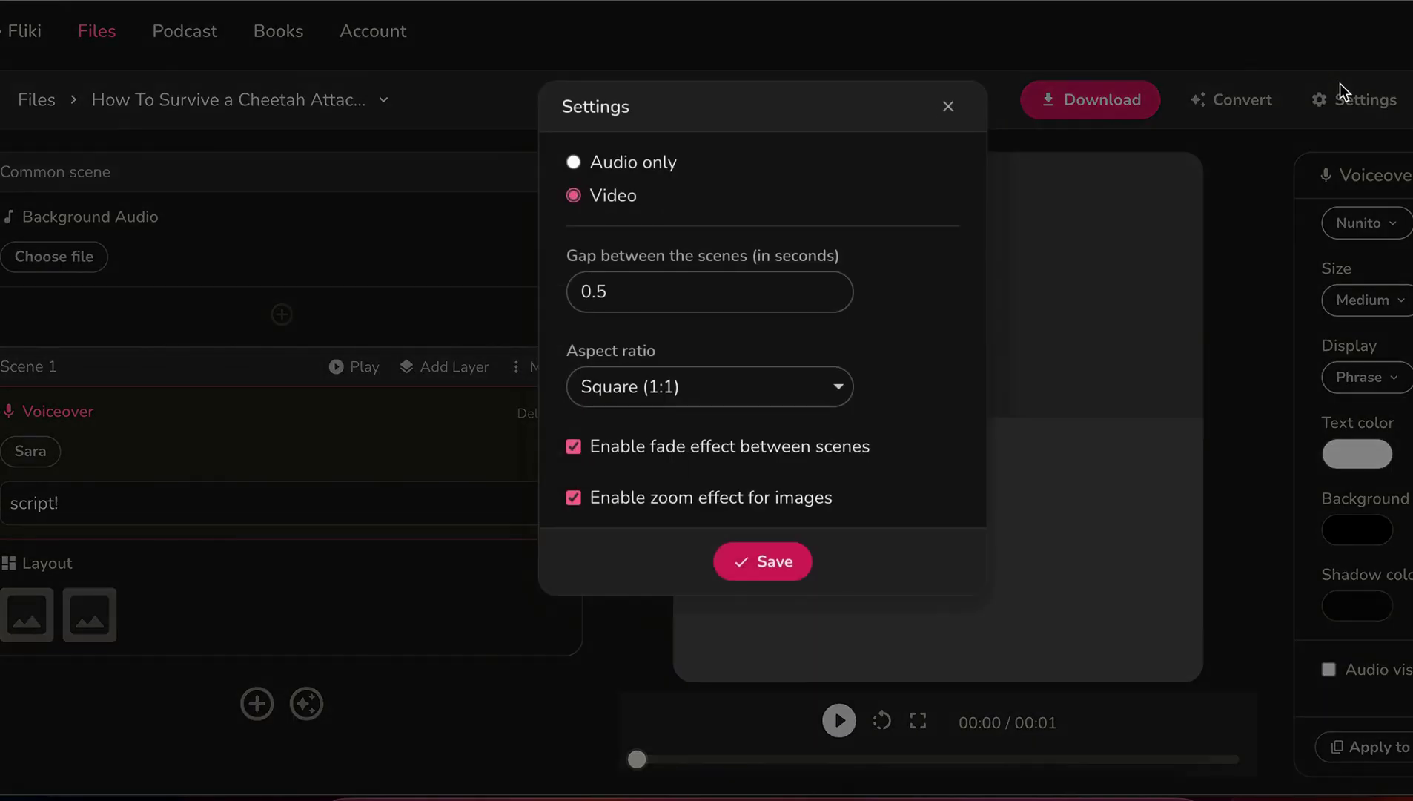
left_click(699, 374)
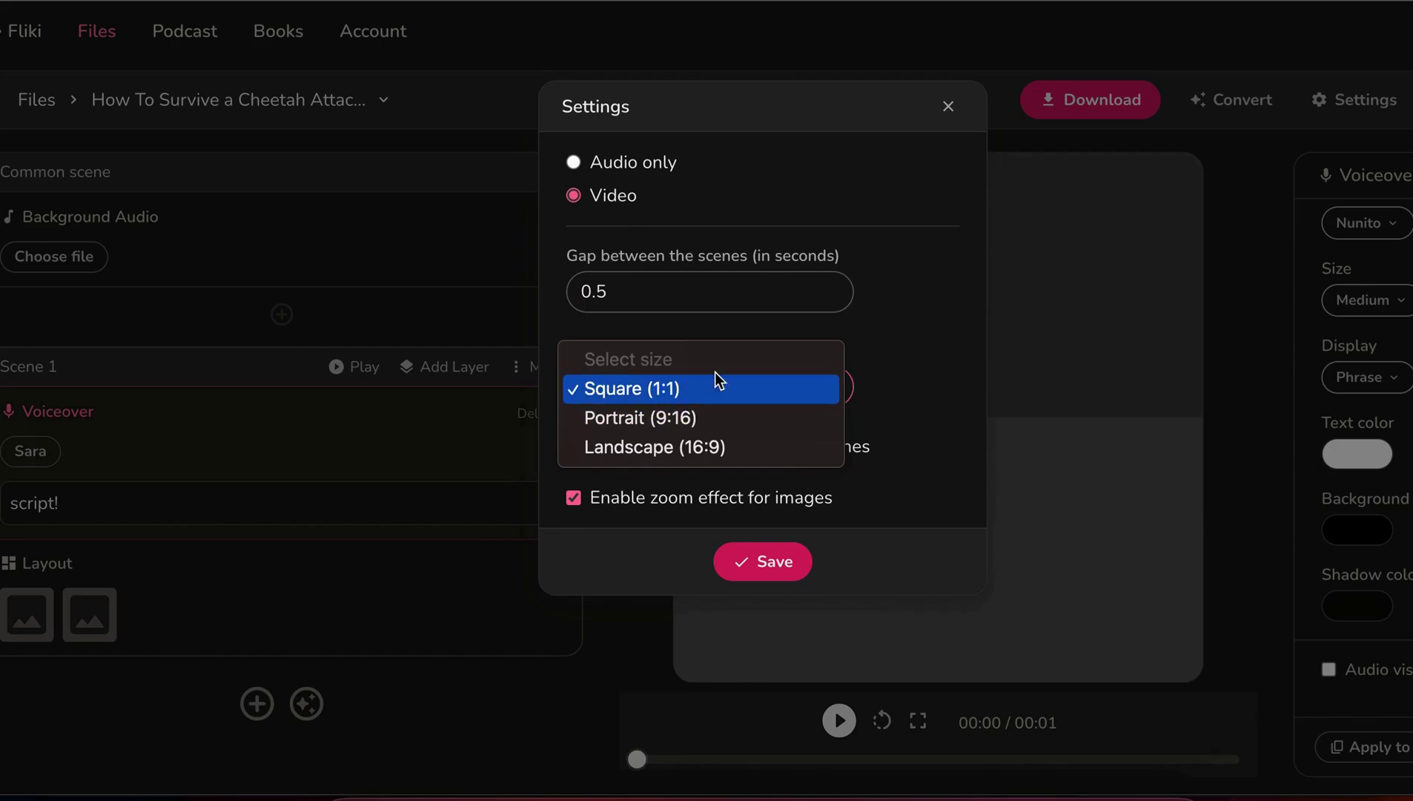
left_click(713, 378)
left_click(708, 376)
left_click(675, 418)
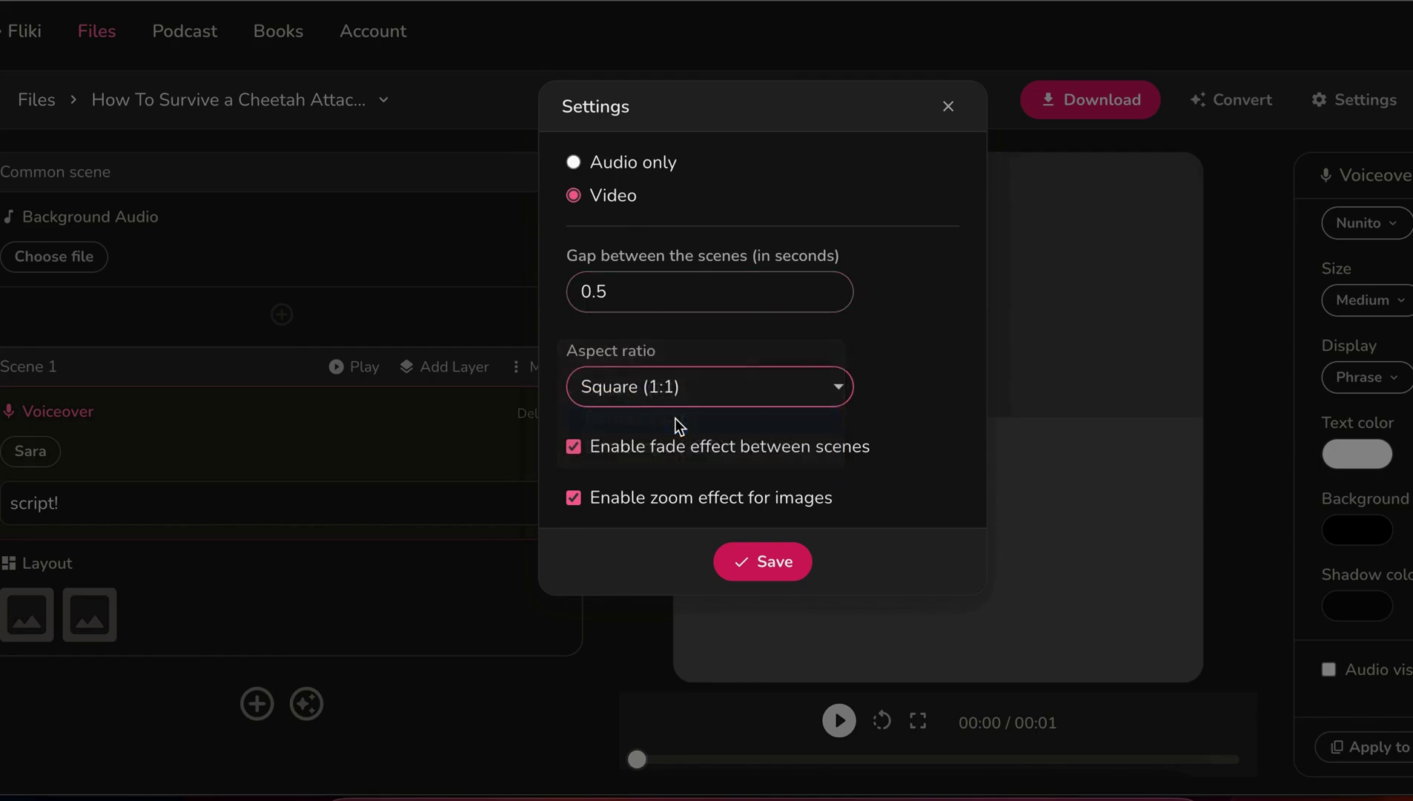
left_click(762, 567)
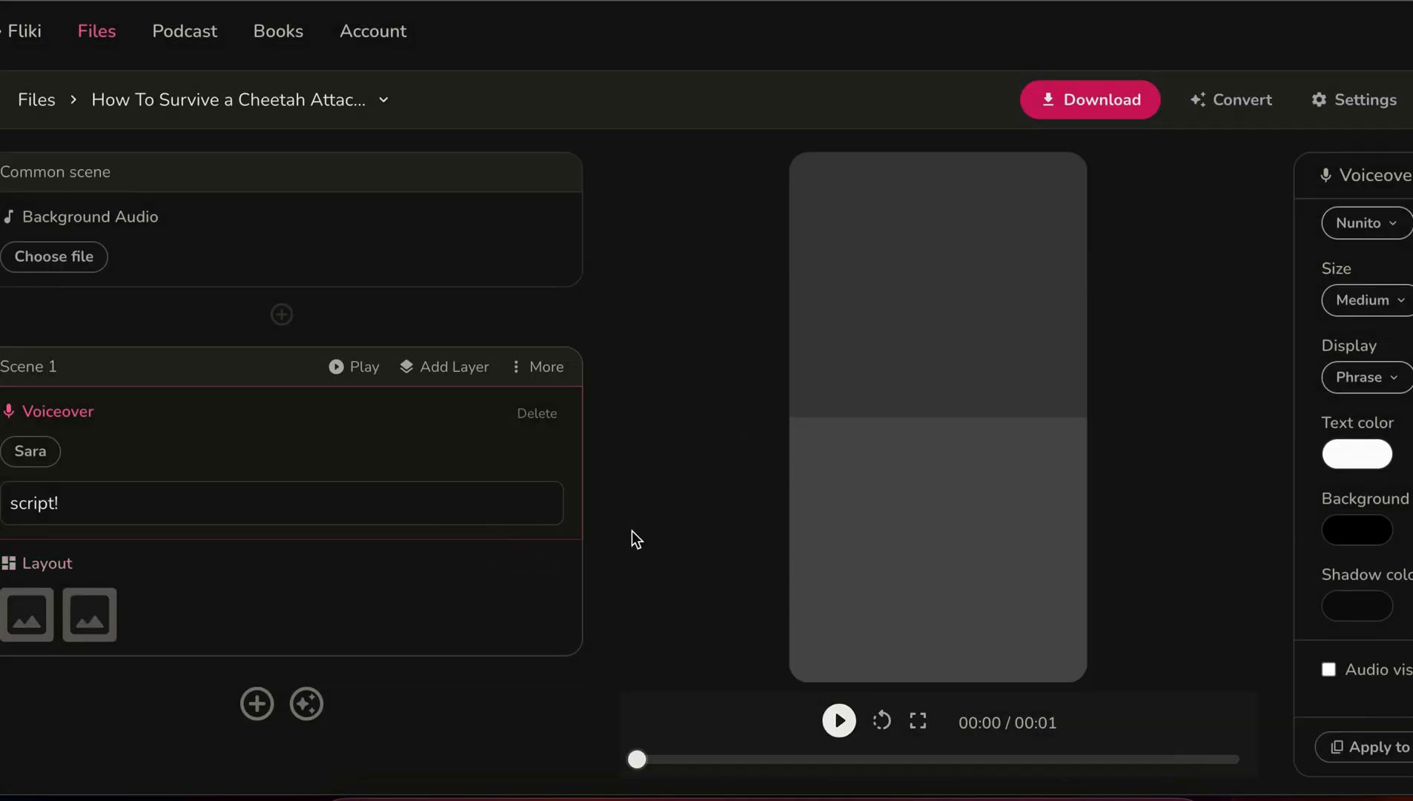
Give Scene 1 a single-media layout and set Marcus as the voice for all voiceovers.
left_click(419, 609)
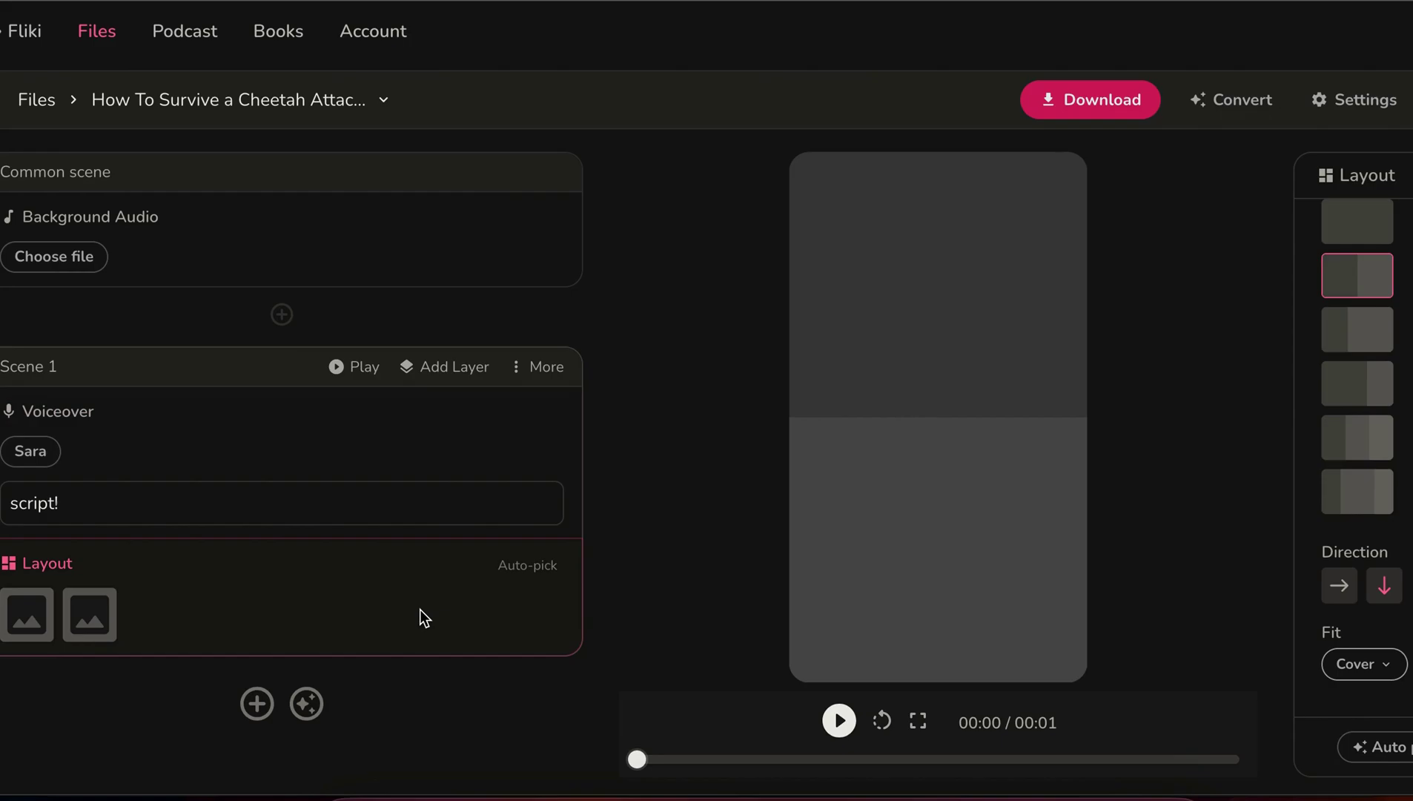
left_click(1372, 235)
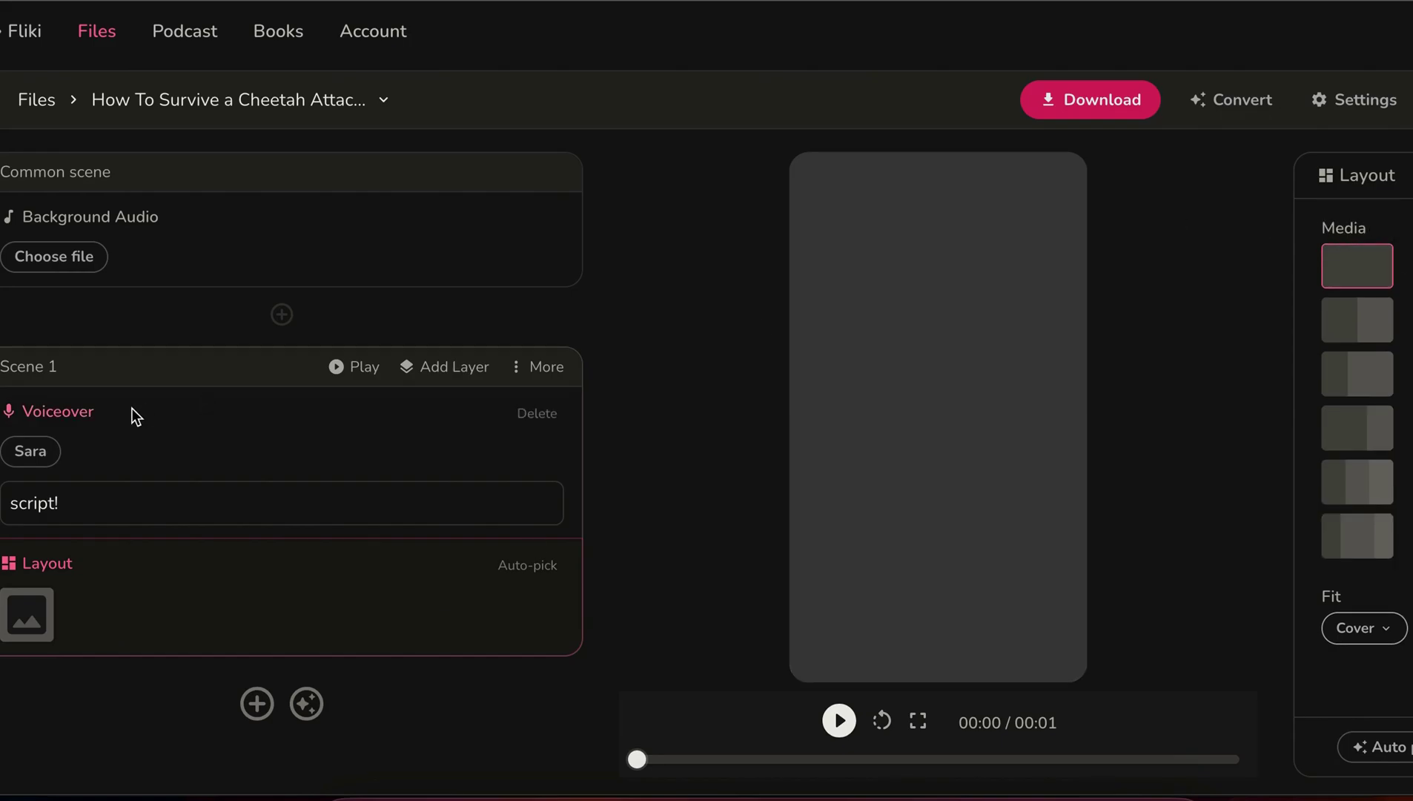
left_click(18, 452)
scroll(734, 561, "down", 4)
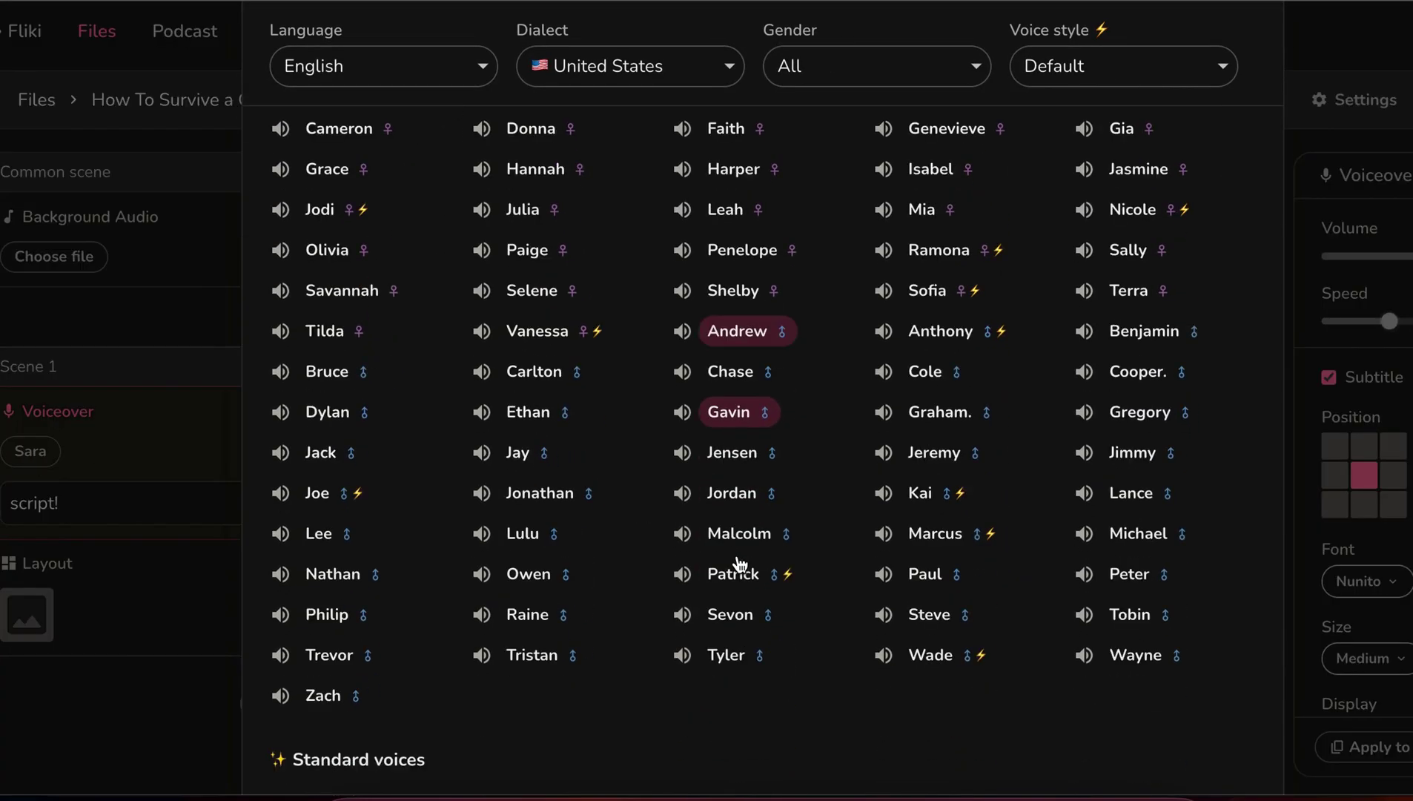
scroll(824, 543, "down", 6)
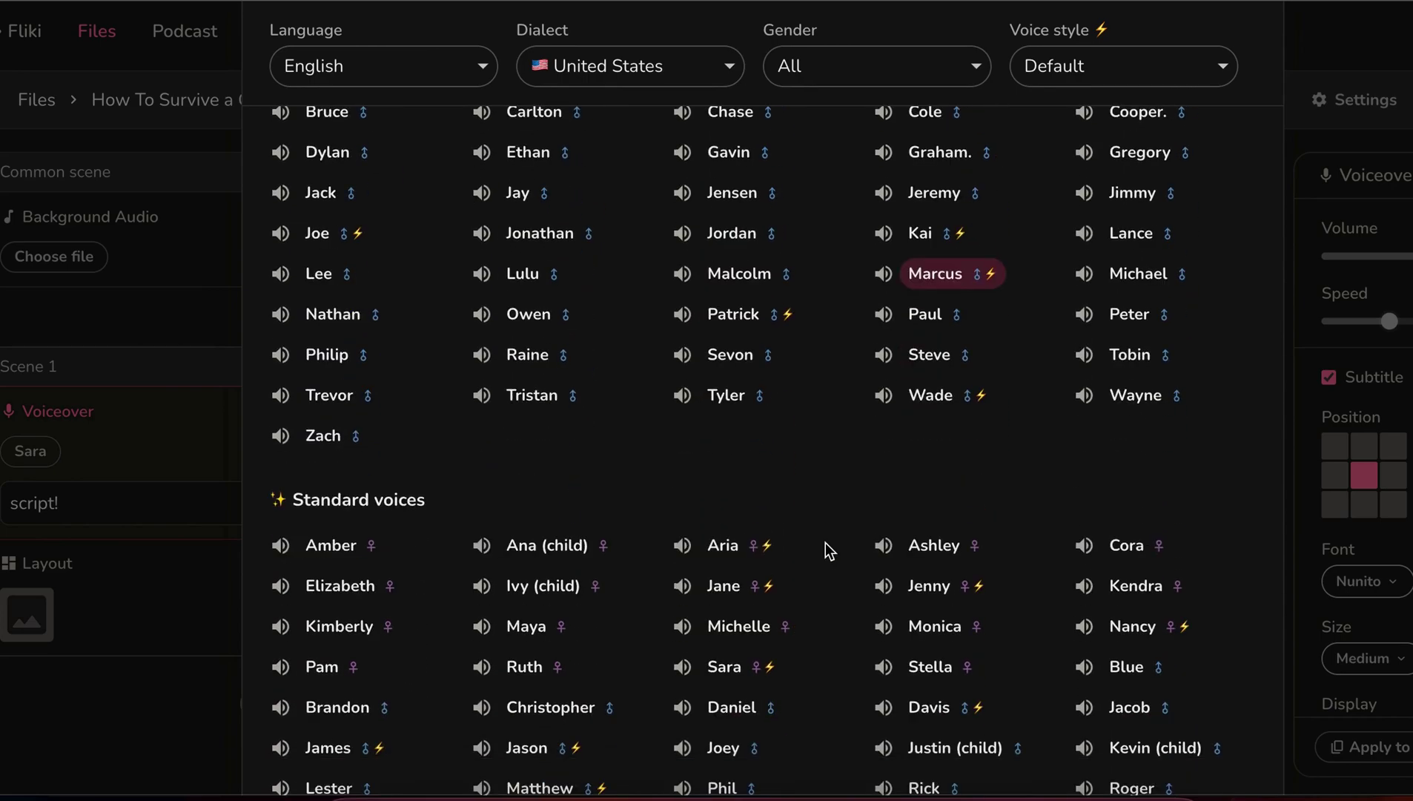
left_click(612, 673)
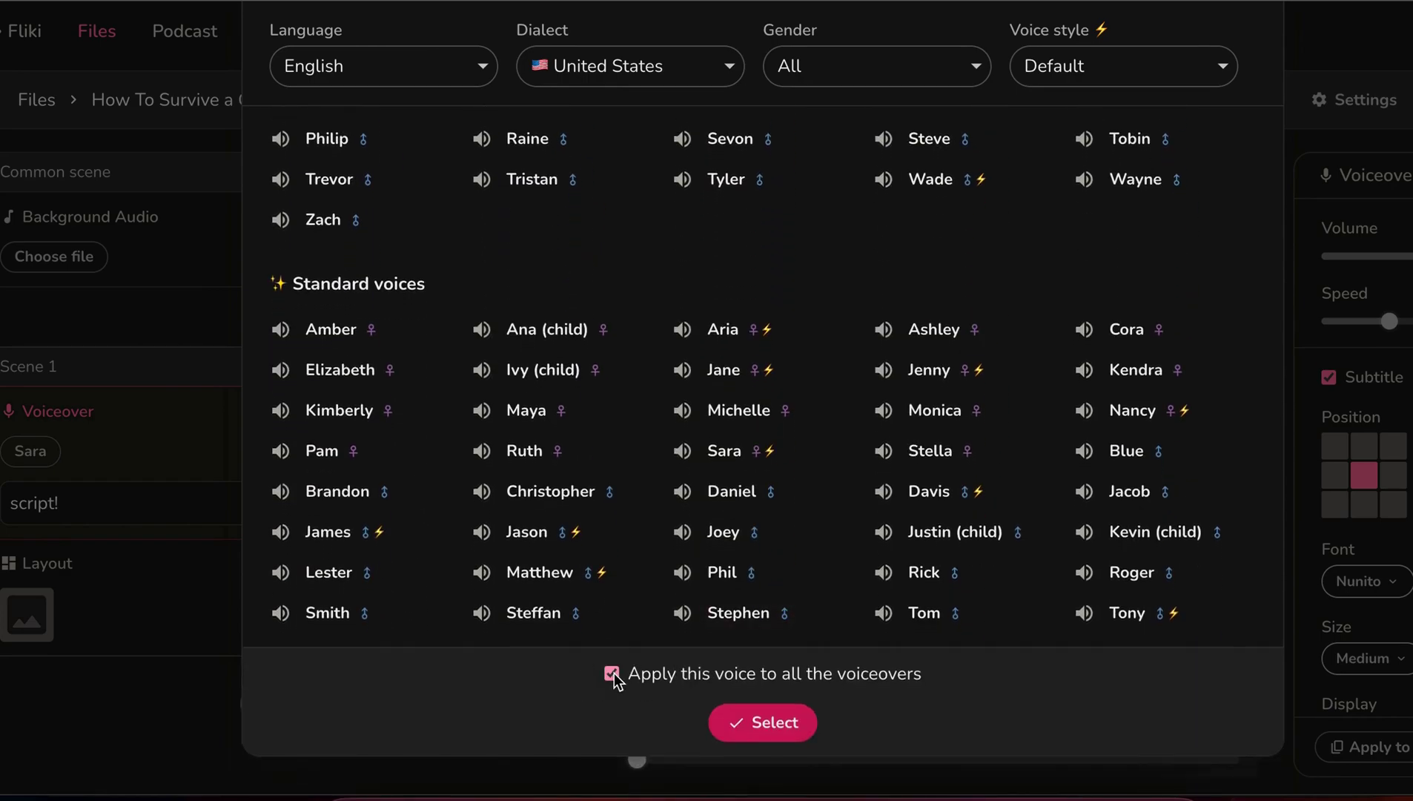
left_click(762, 722)
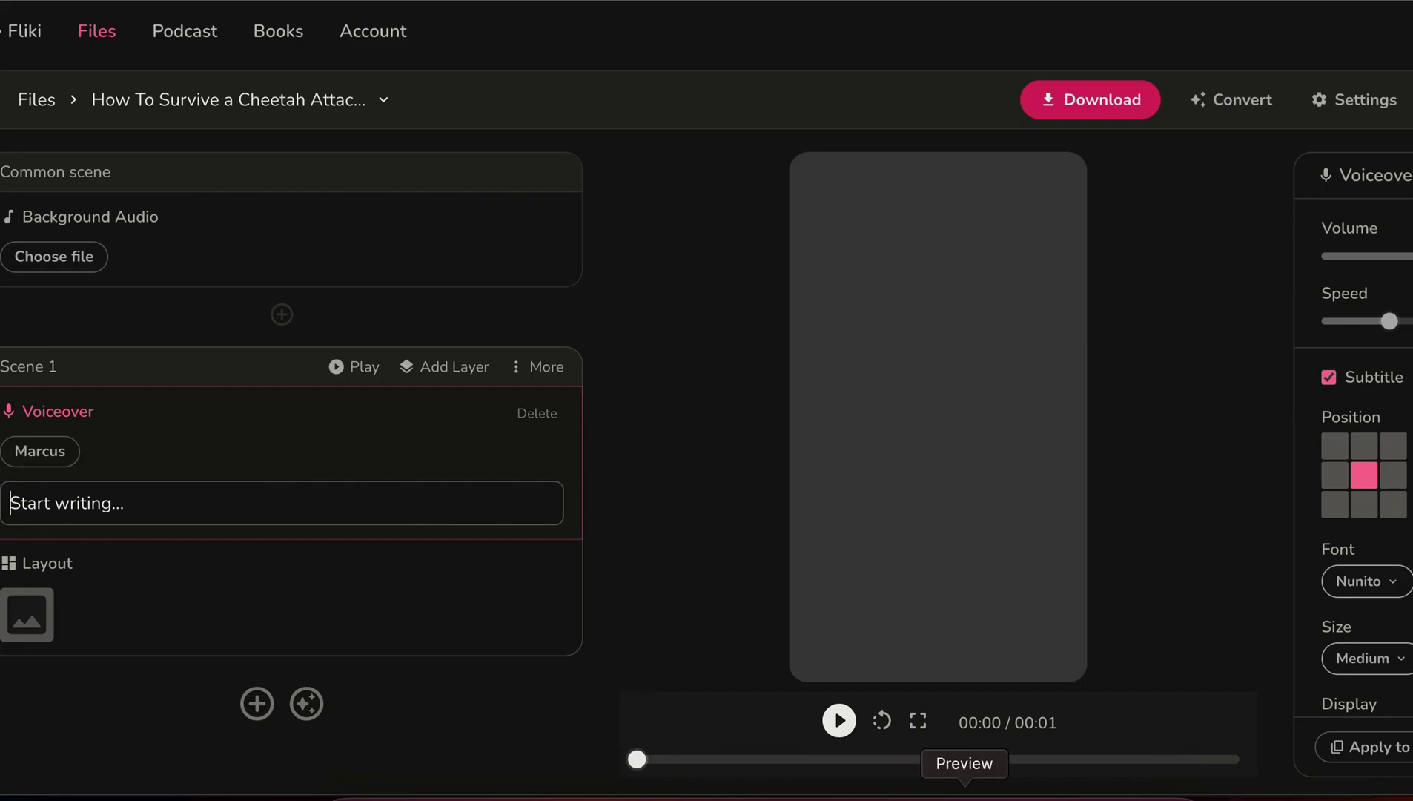
Bring the Pages cheetah script forward, select the whole script, then deselect it.
left_click(1040, 797)
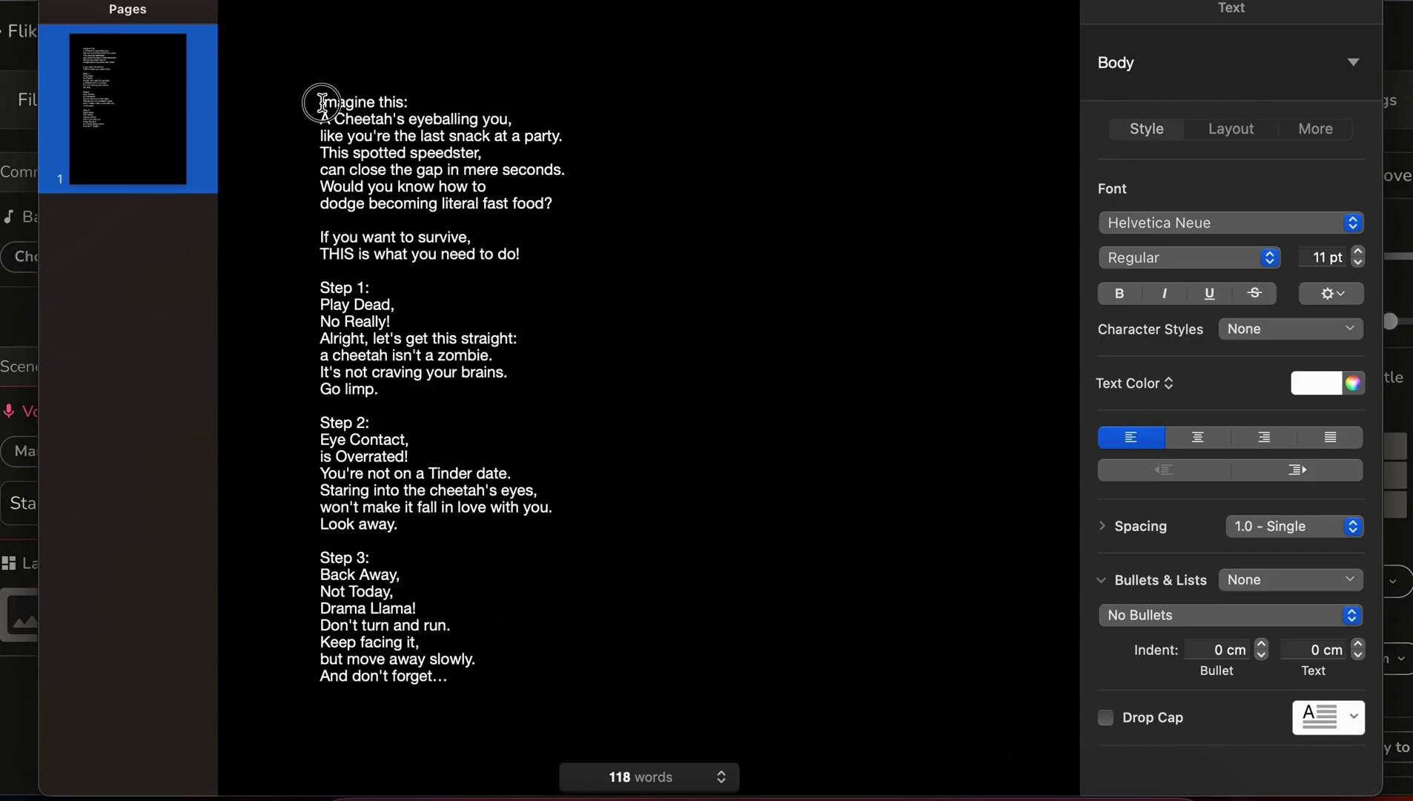
left_click_drag(320, 101, 489, 529)
left_click(495, 581)
left_click_drag(455, 673, 321, 97)
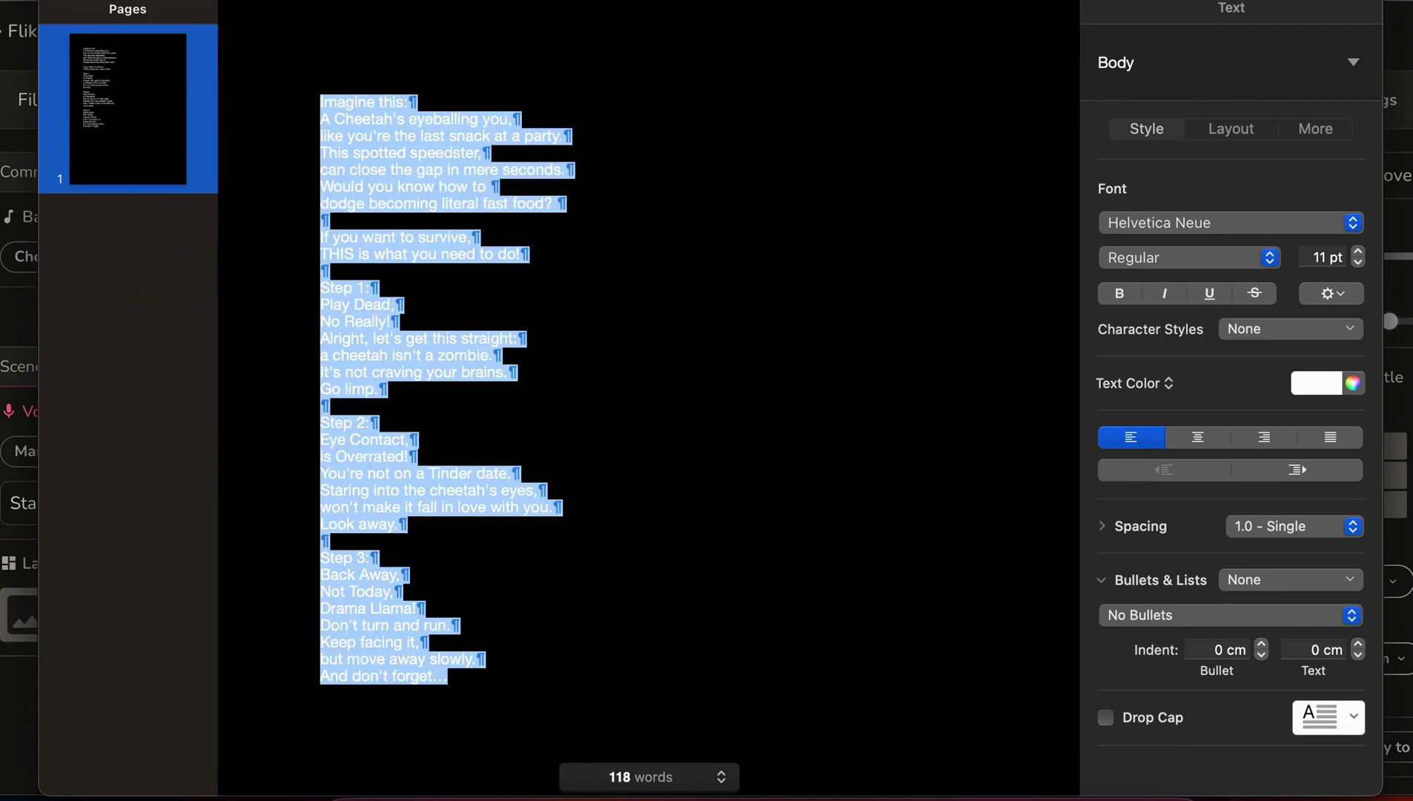
left_click(658, 364)
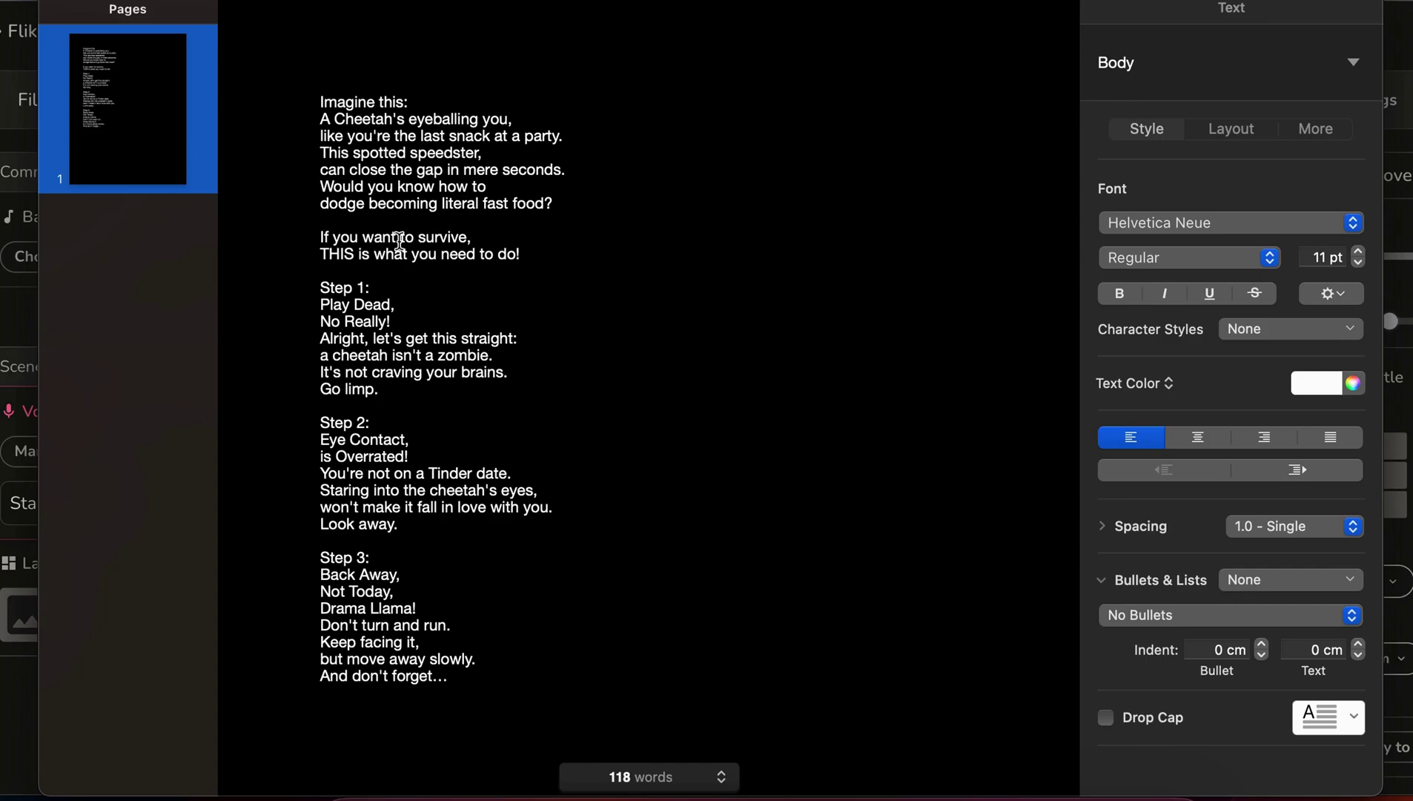
mouse_move(395, 78)
Paste the cheetah script into Fliki's 'Start writing...' box so it splits into scenes.
left_click(17, 577)
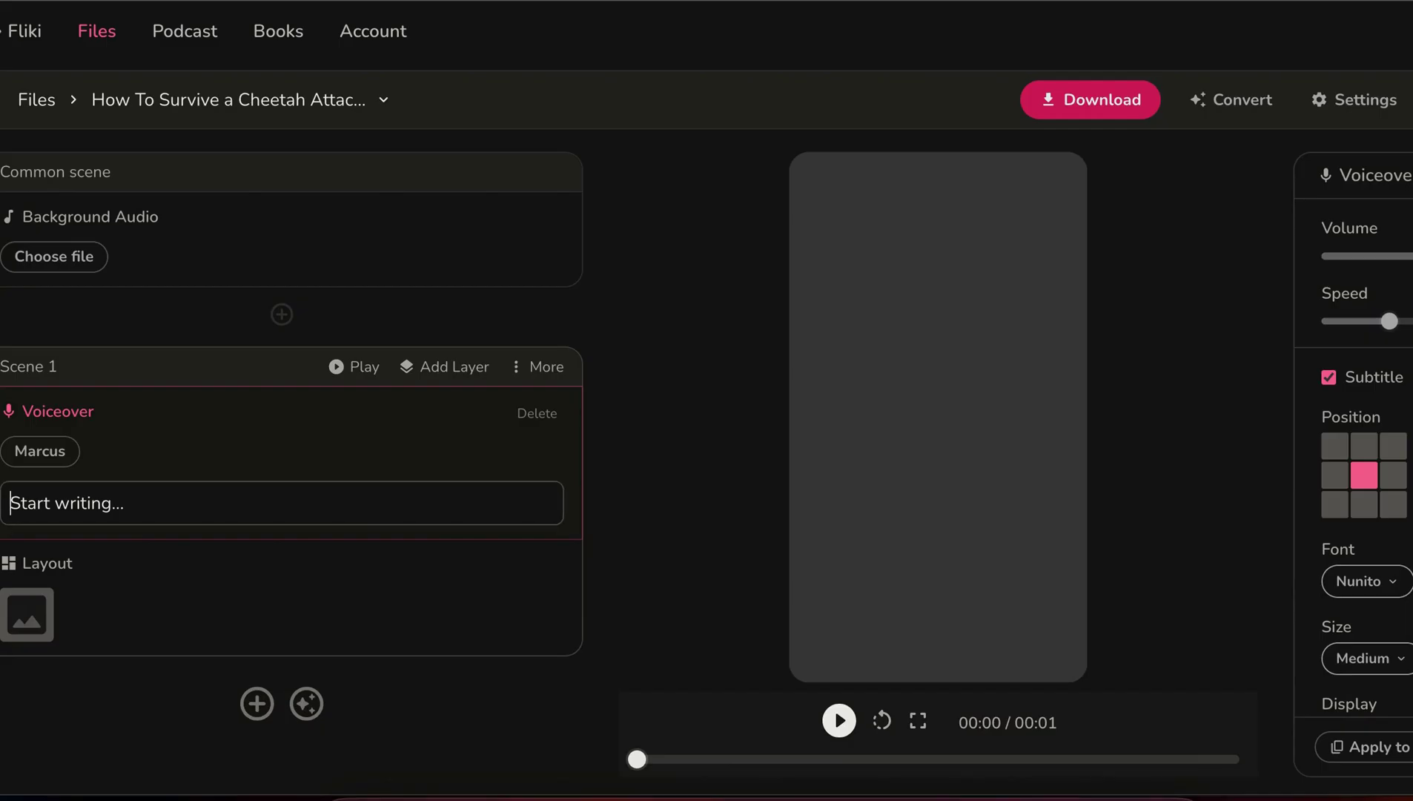
left_click(65, 502)
key("super+v")
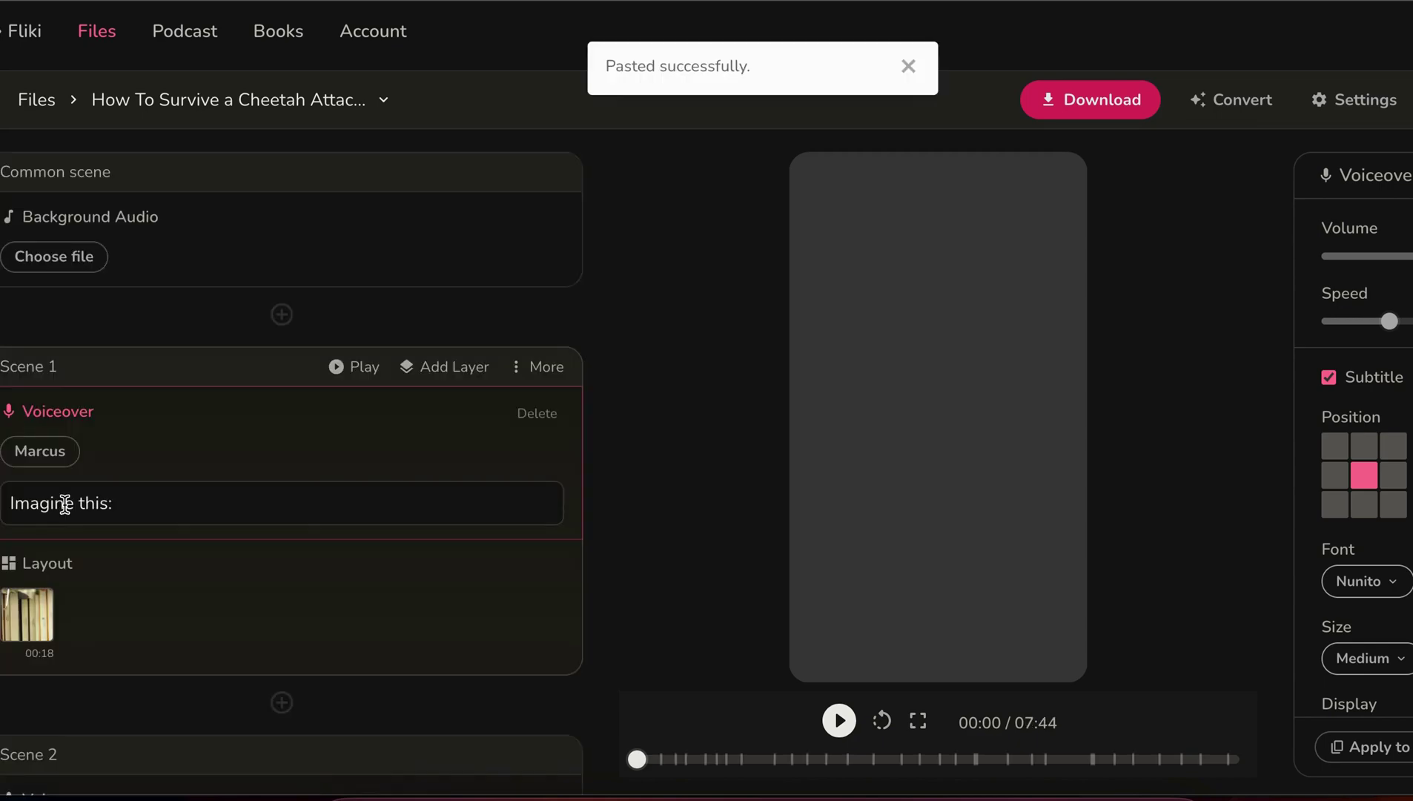
Auto-pick a new 00:08 clip for Scene 1 from its Layout, then open its media library.
left_click(909, 66)
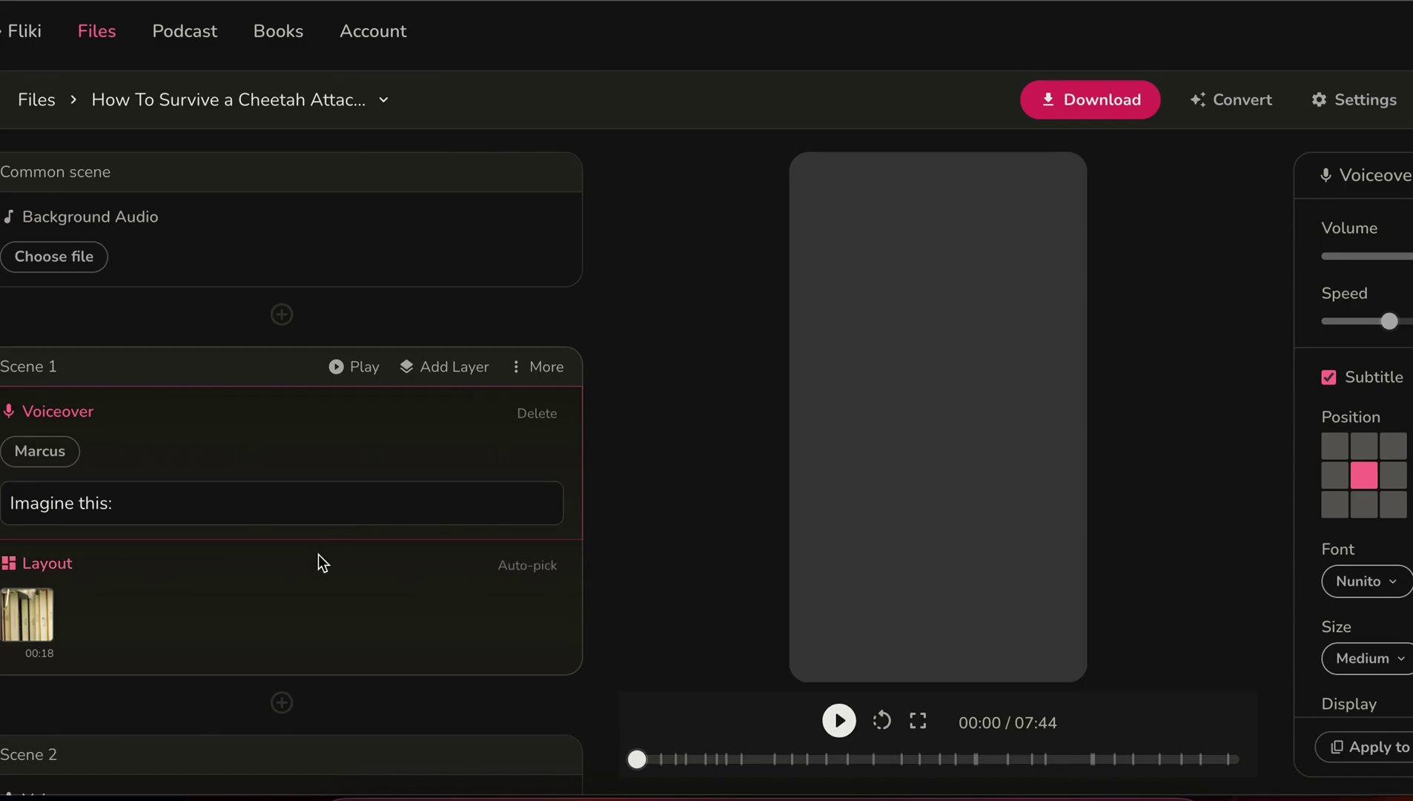
scroll(320, 562, "down", 2)
scroll(320, 560, "down", 2)
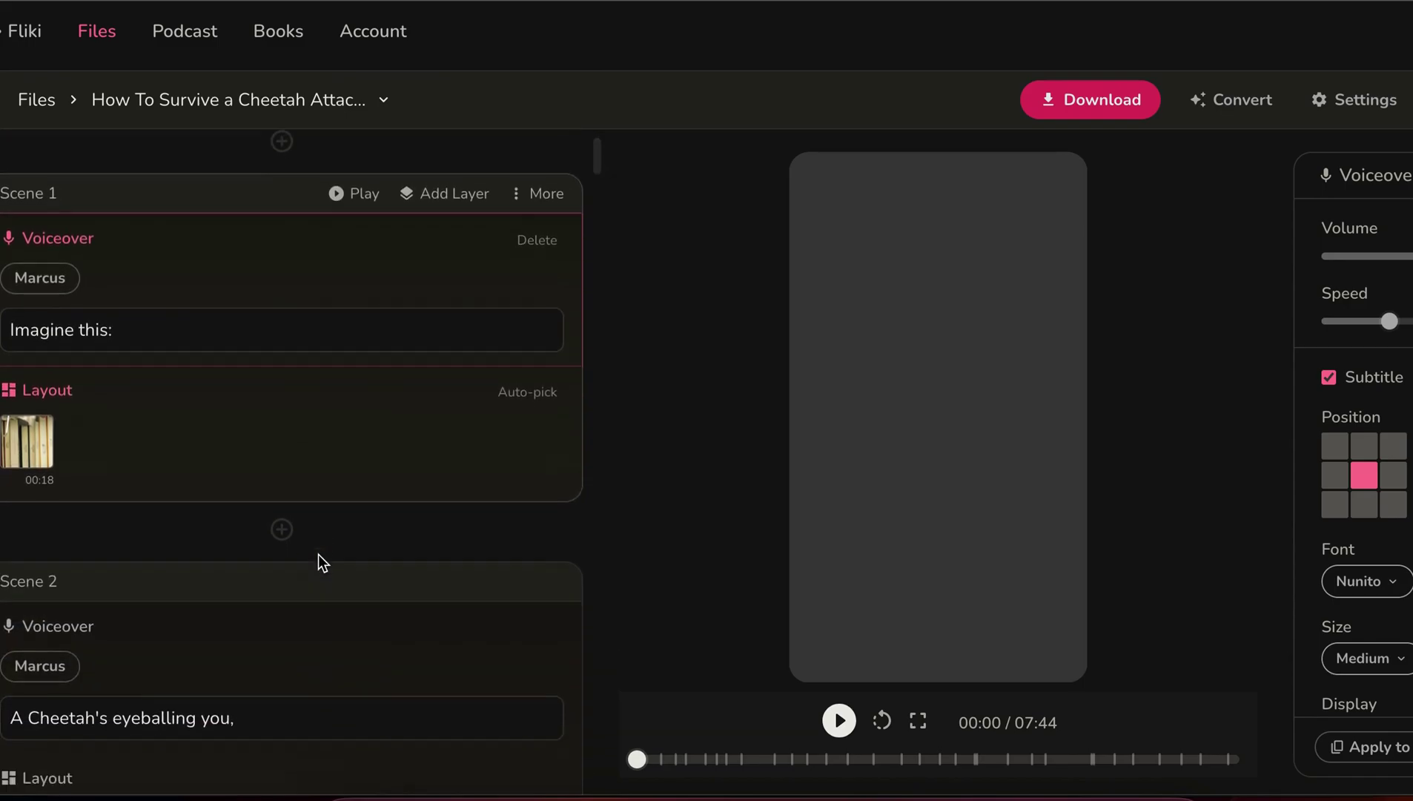
left_click(147, 438)
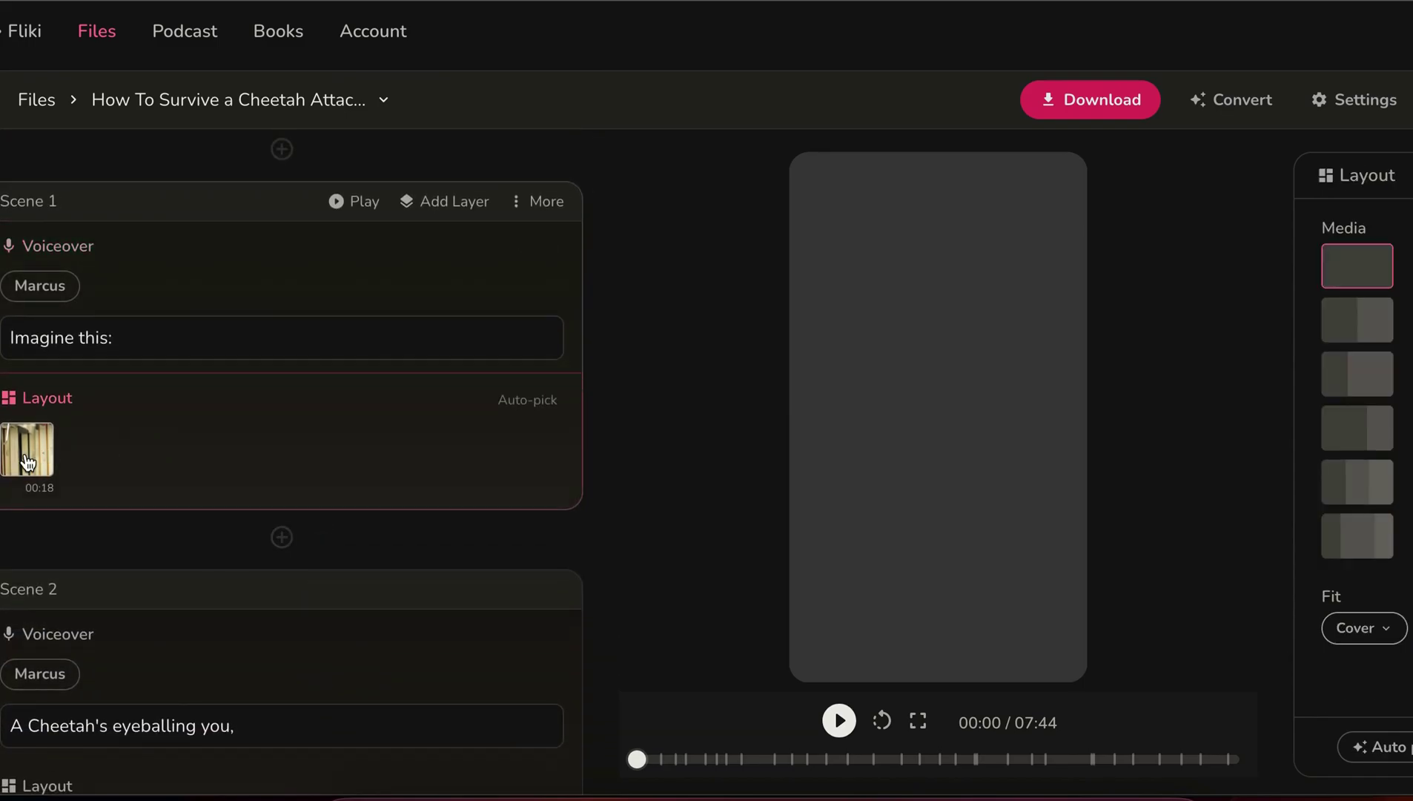
scroll(330, 414, "down", 15)
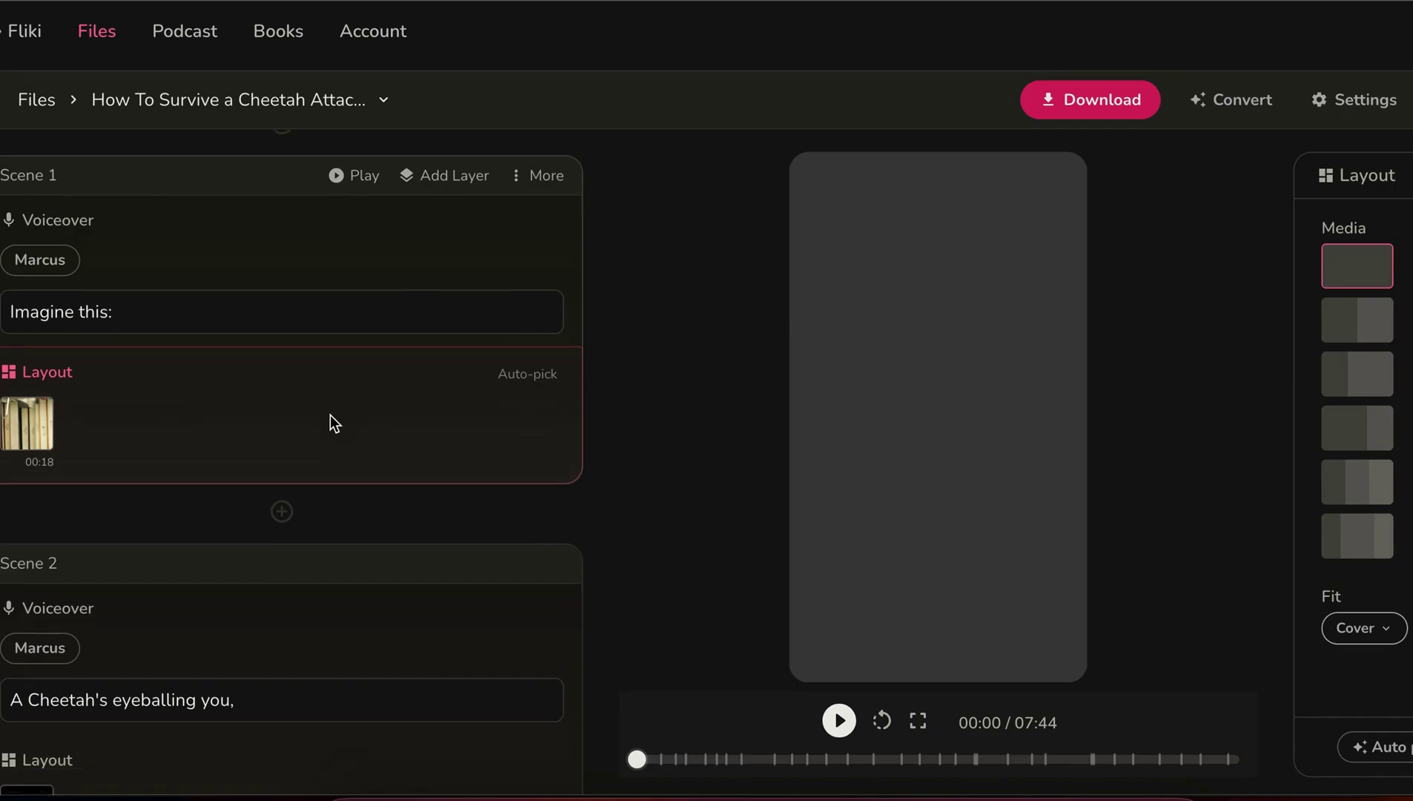
scroll(330, 414, "down", 15)
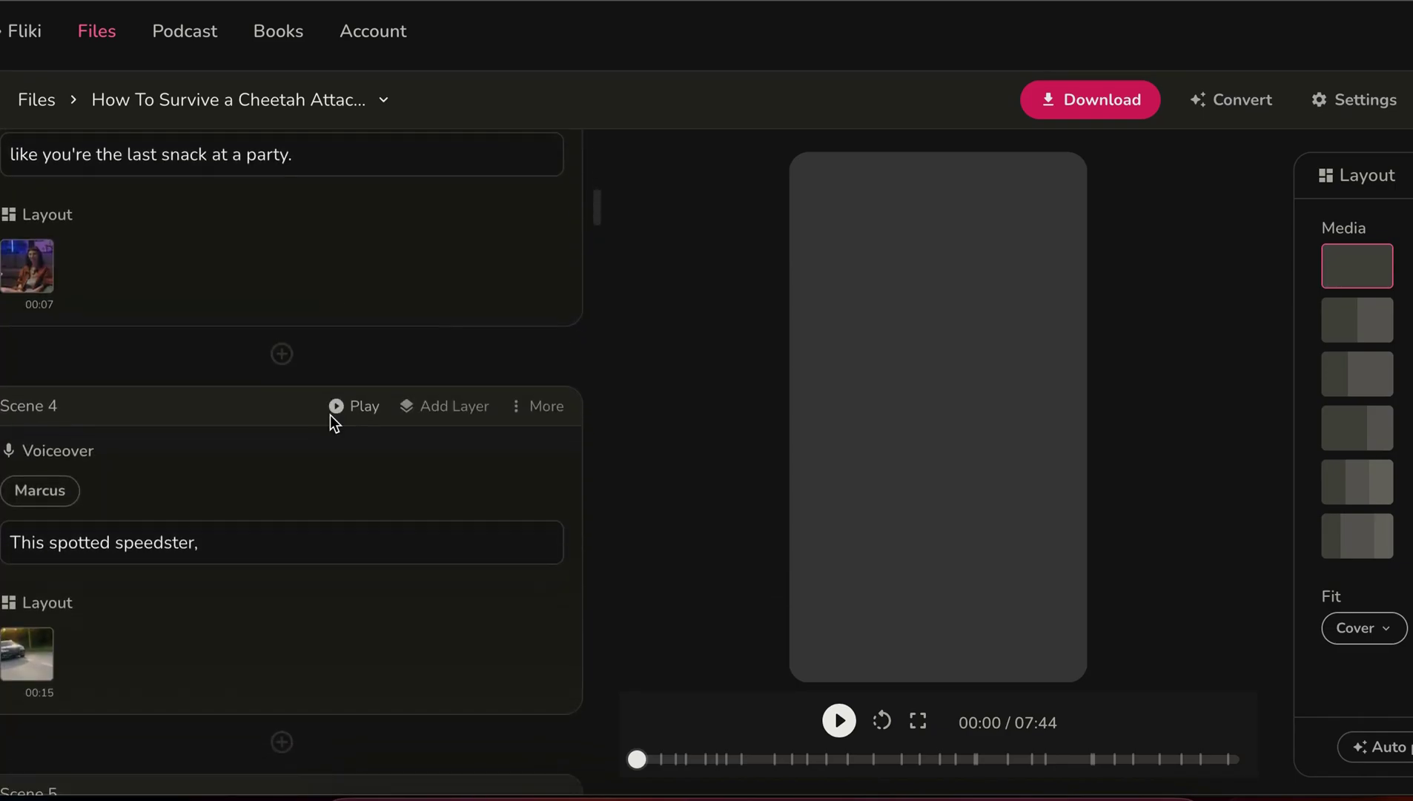
scroll(330, 413, "up", 20)
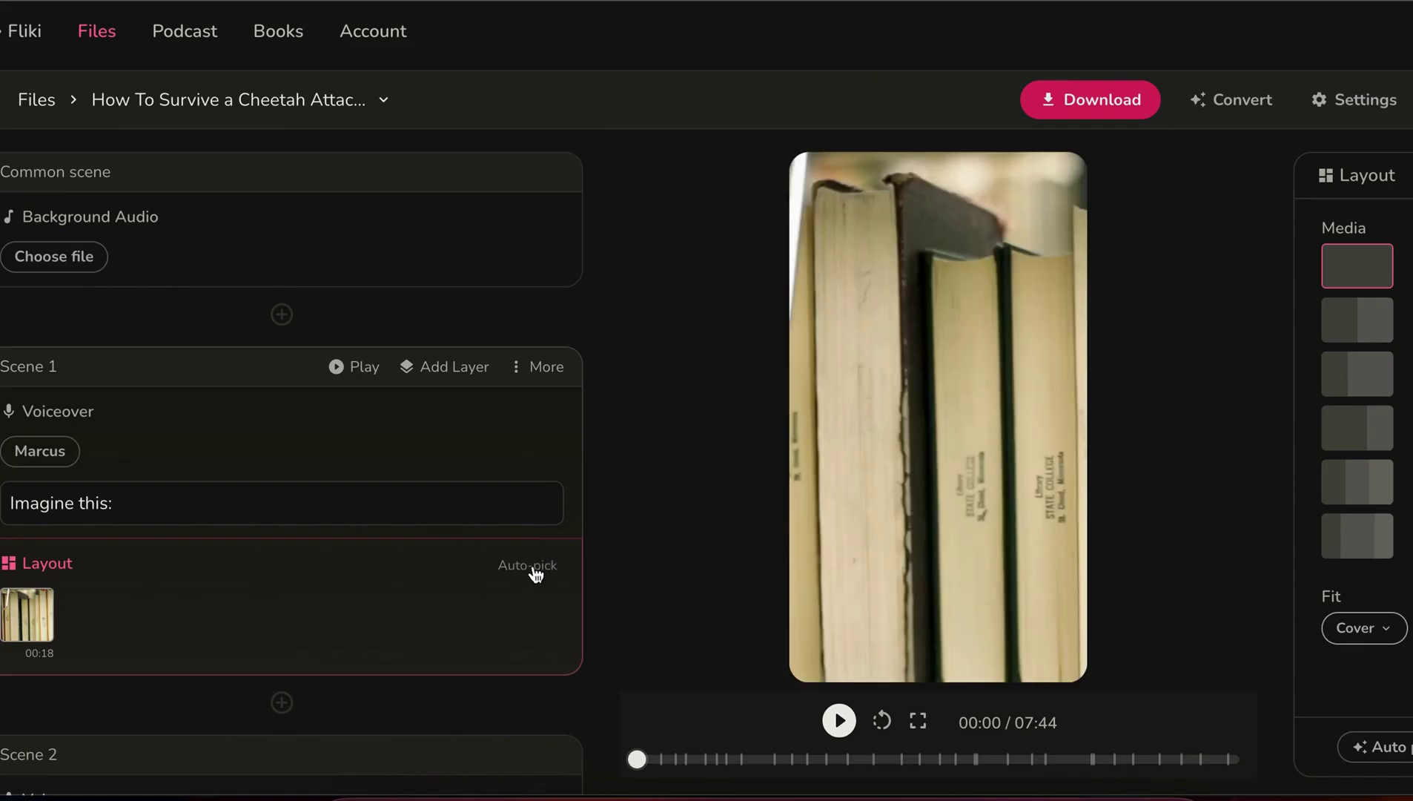
left_click(534, 572)
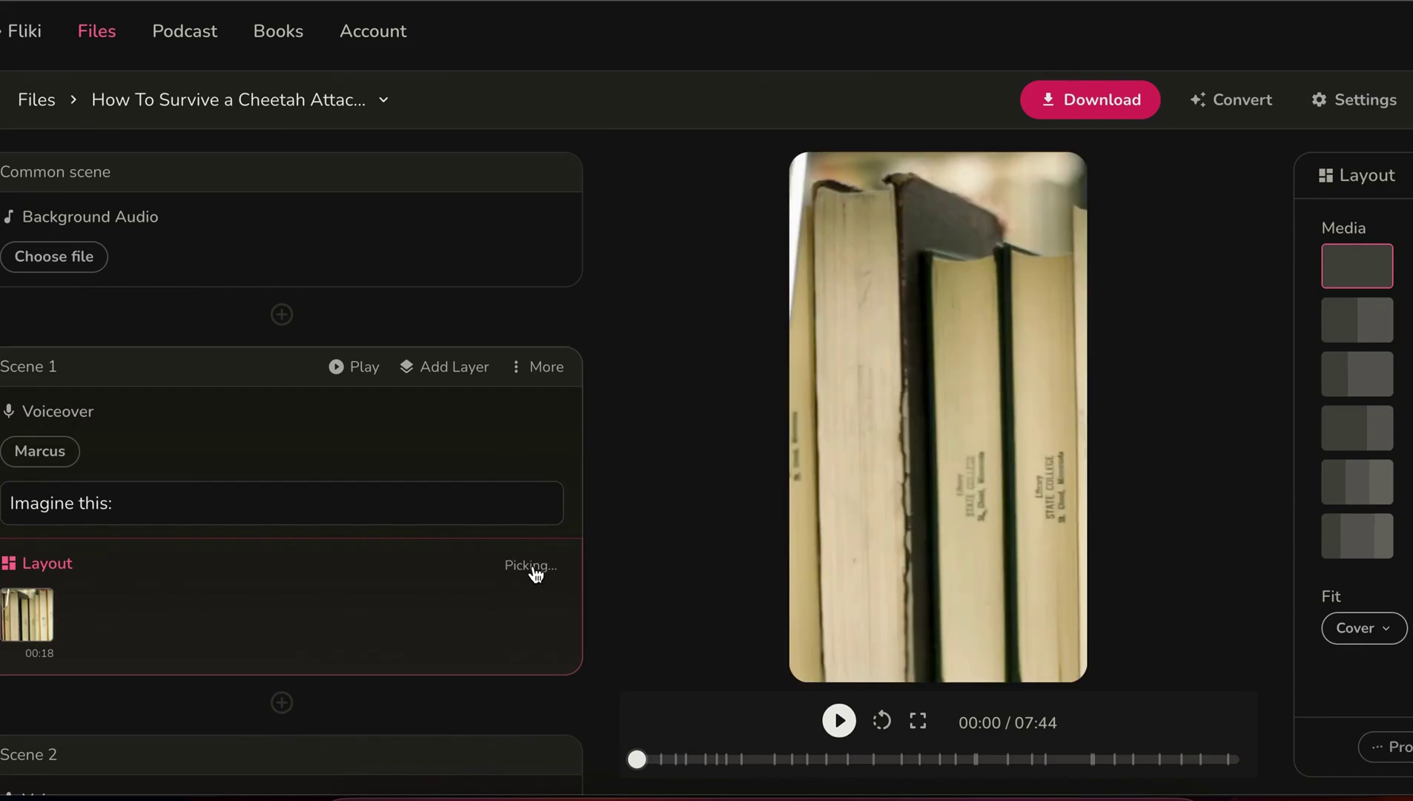
left_click(33, 613)
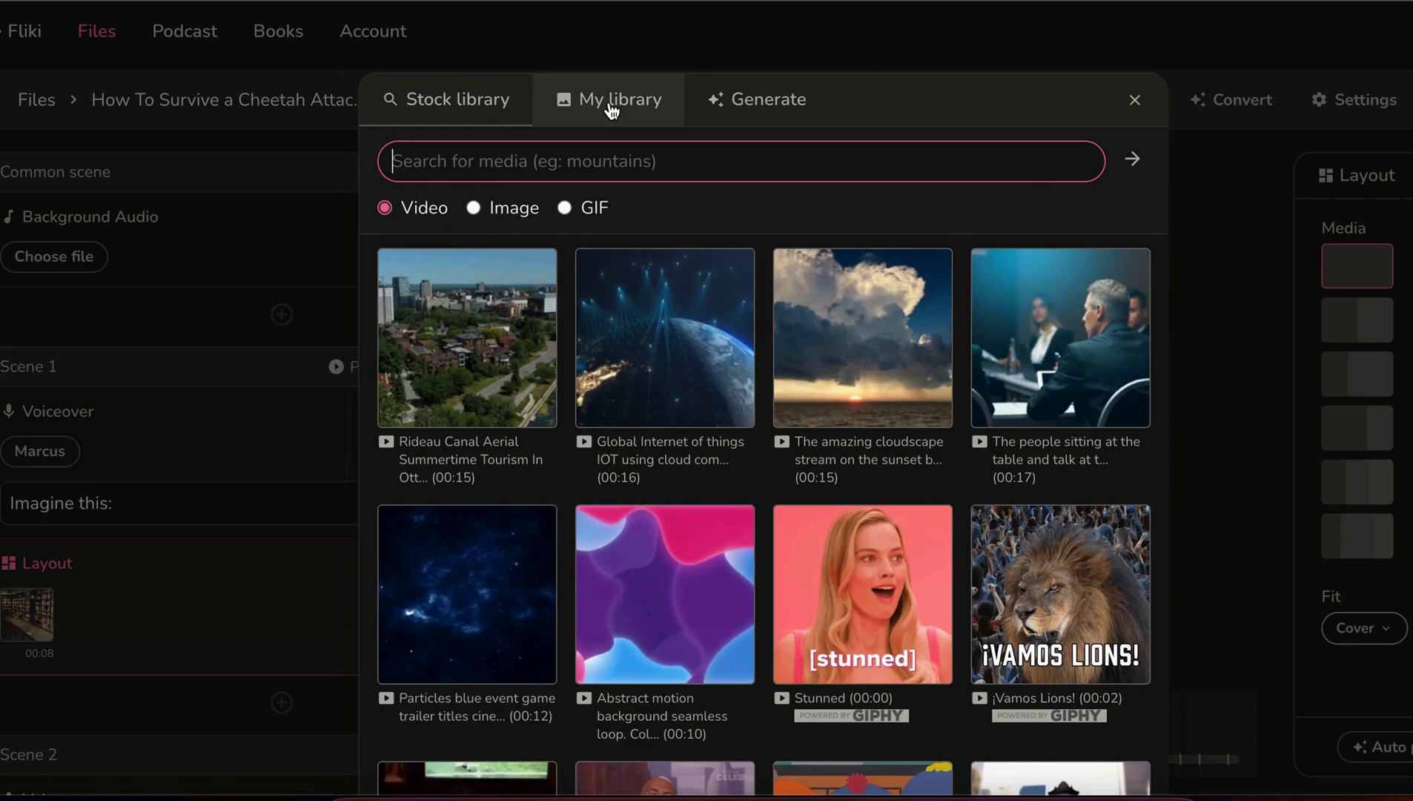
Look at the AI Generate tab with Cinematic style, then close it without generating.
left_click(437, 99)
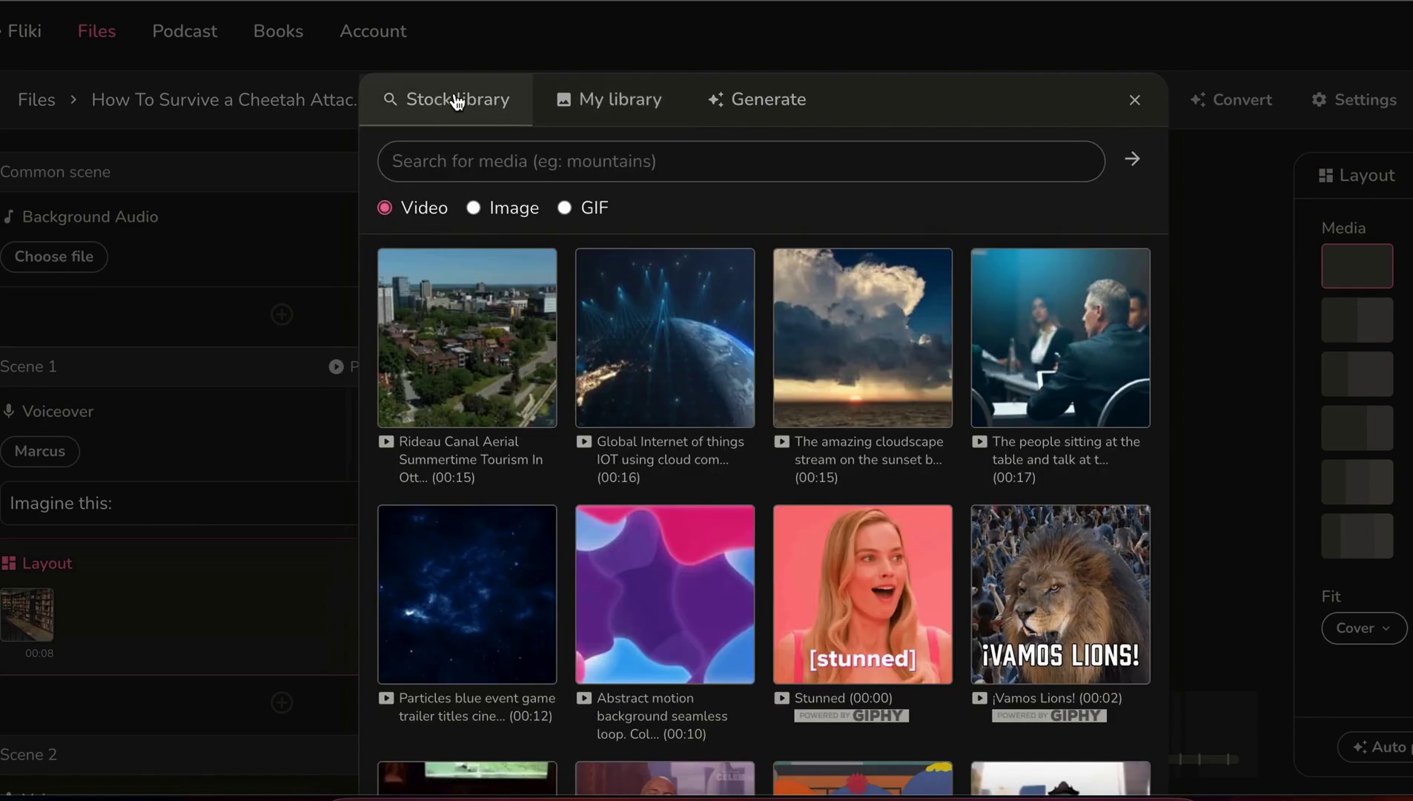
left_click(754, 107)
left_click(631, 200)
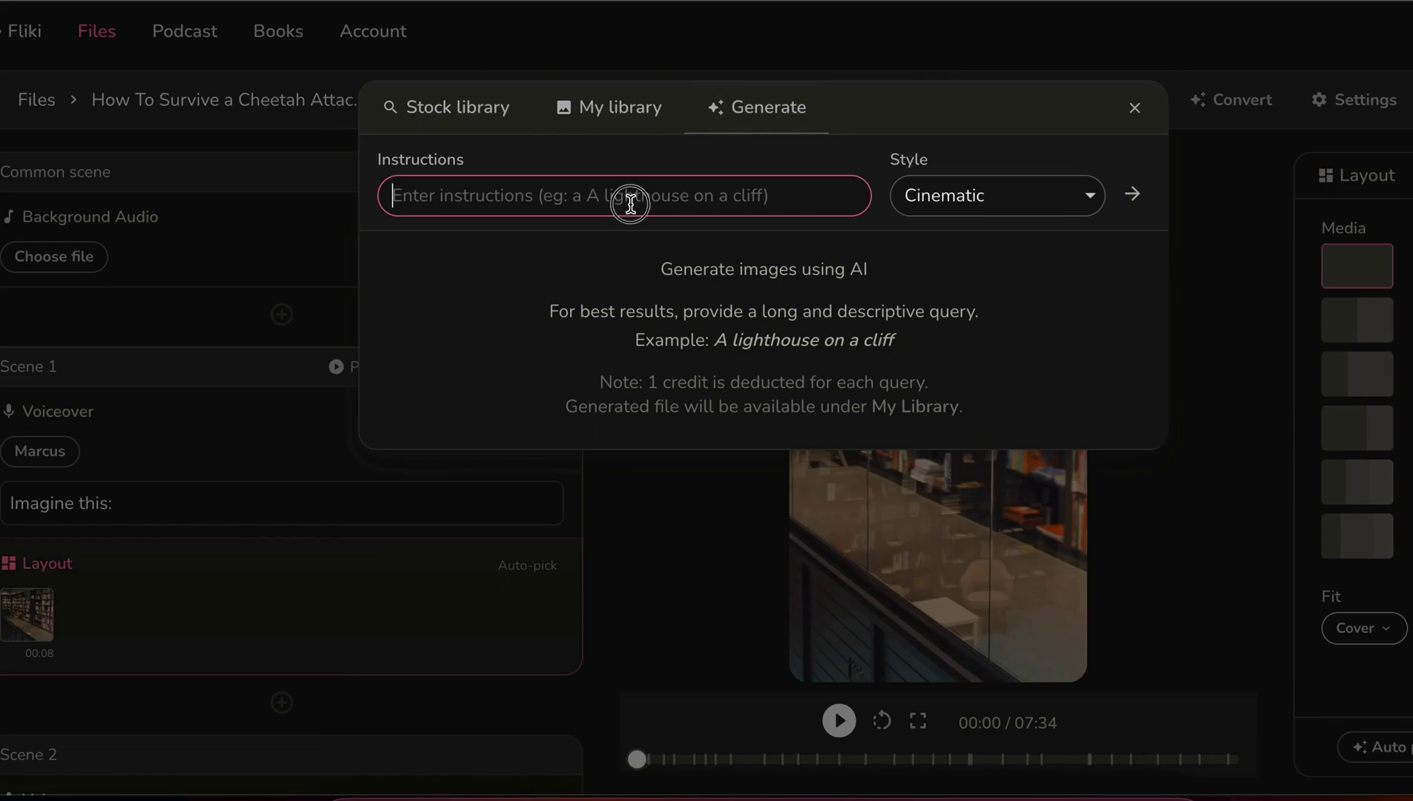
left_click(893, 197)
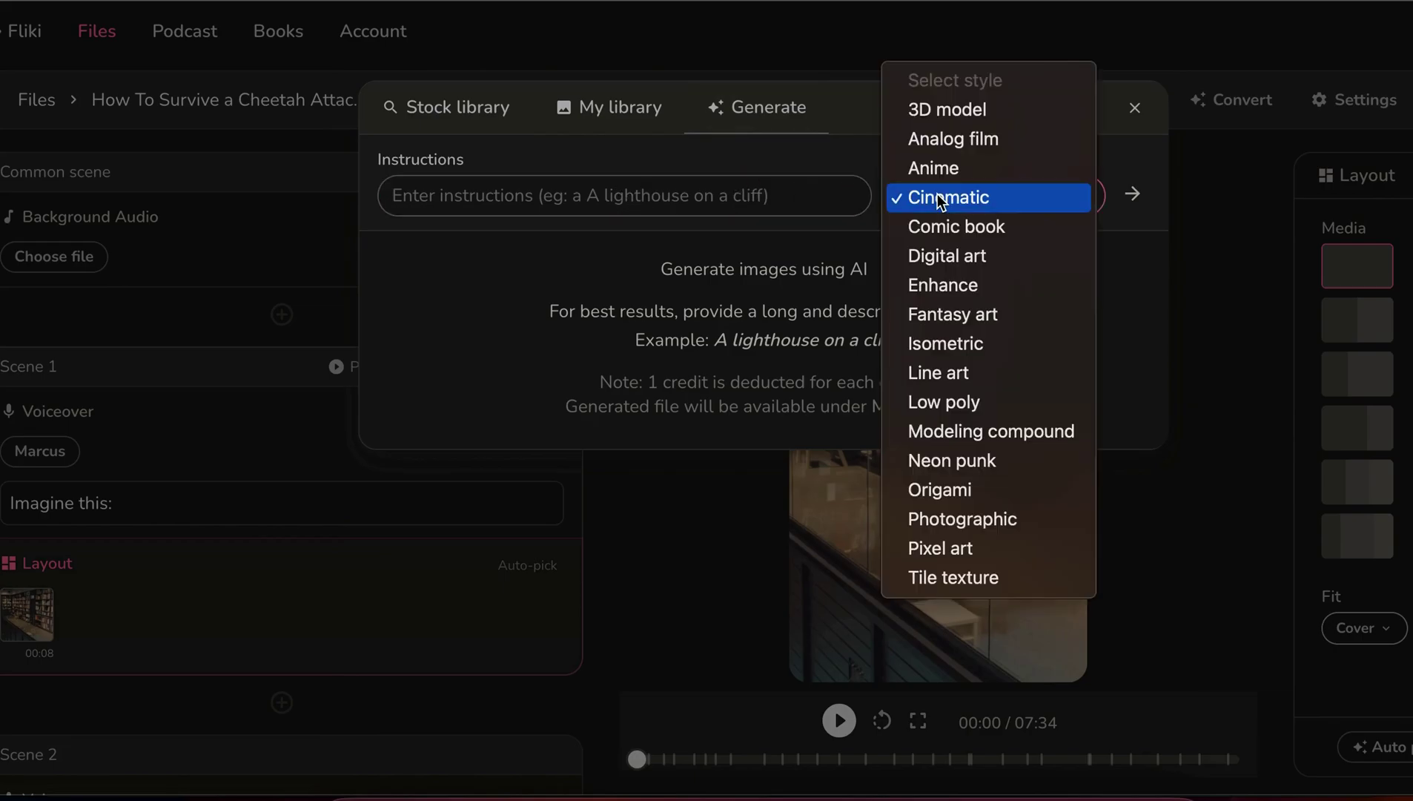
left_click(823, 303)
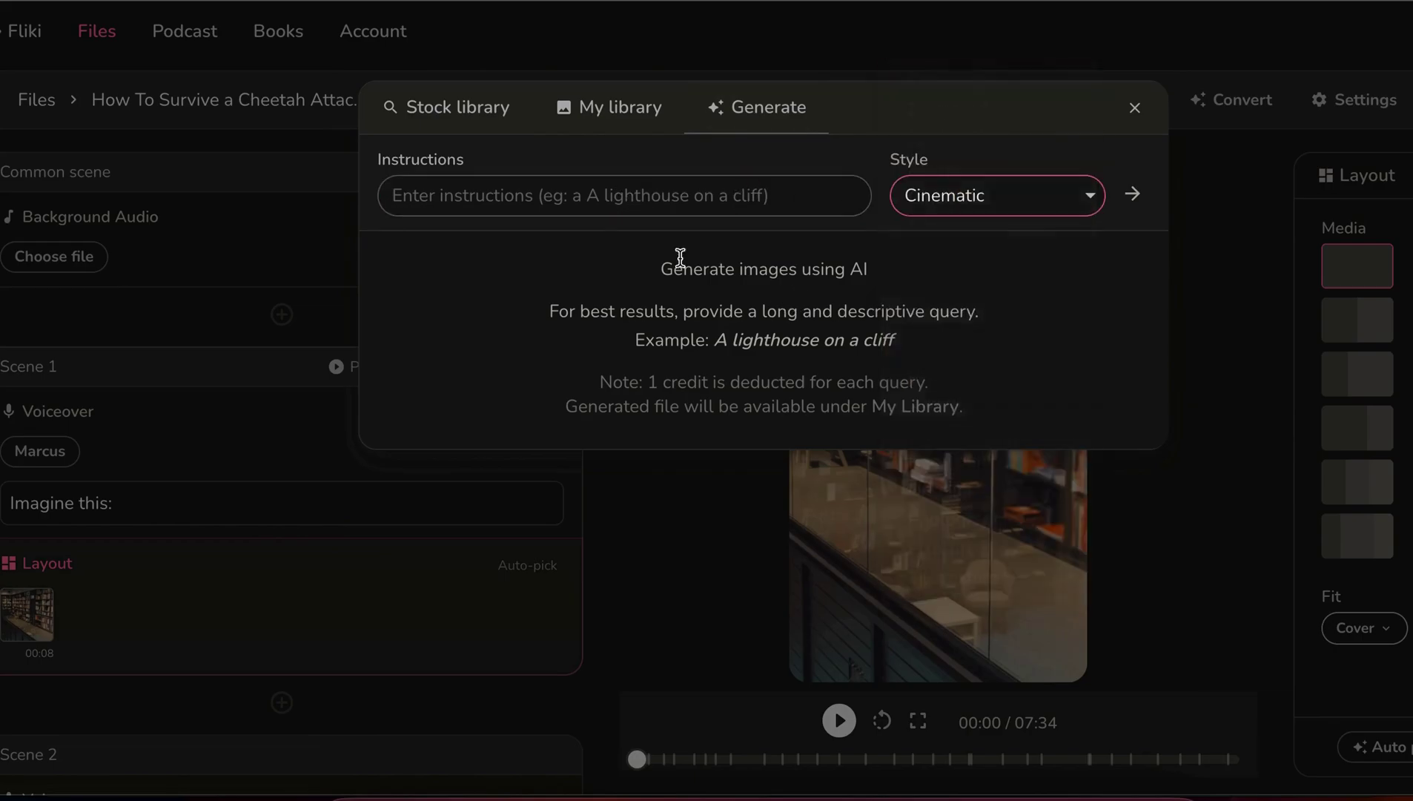
left_click(564, 193)
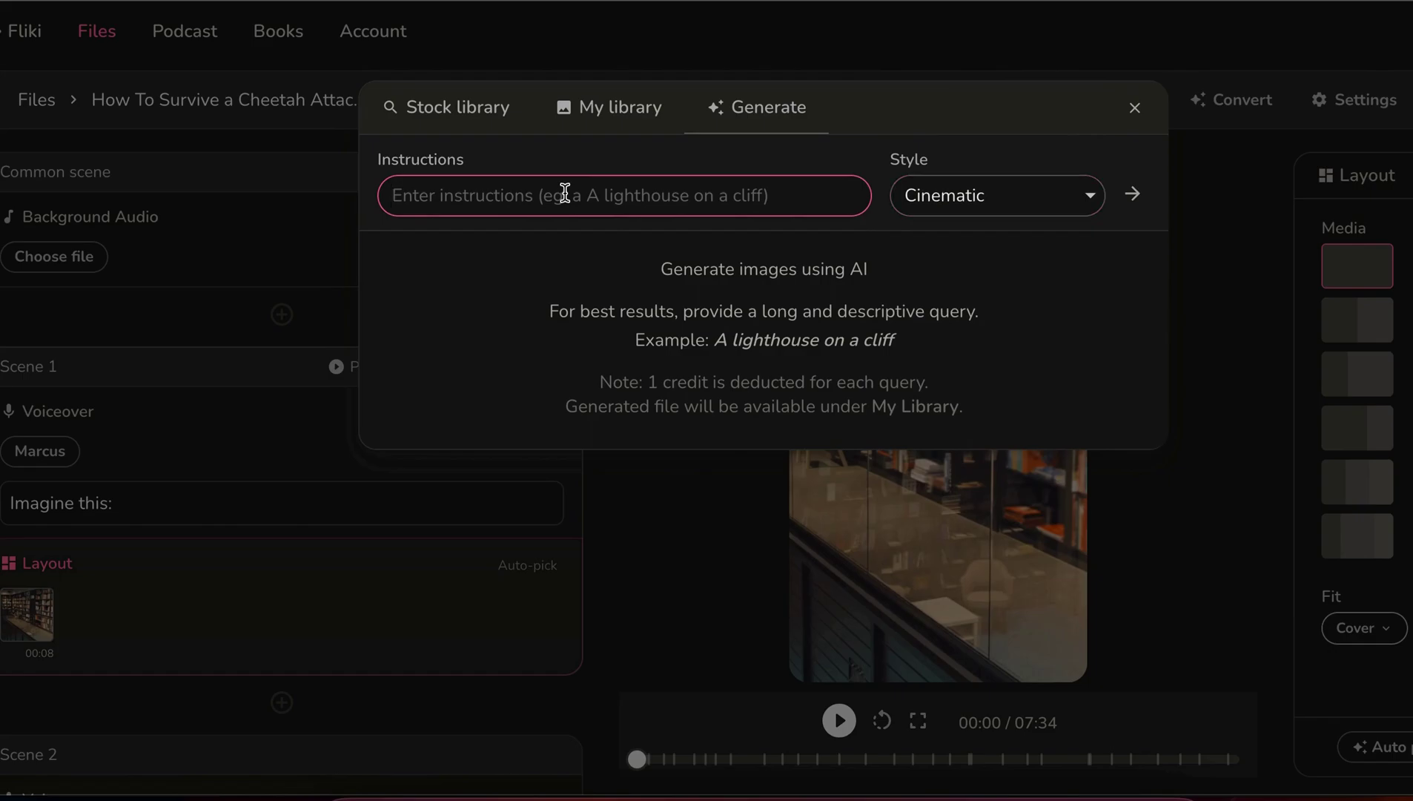
left_click(1134, 107)
scroll(312, 576, "down", 10)
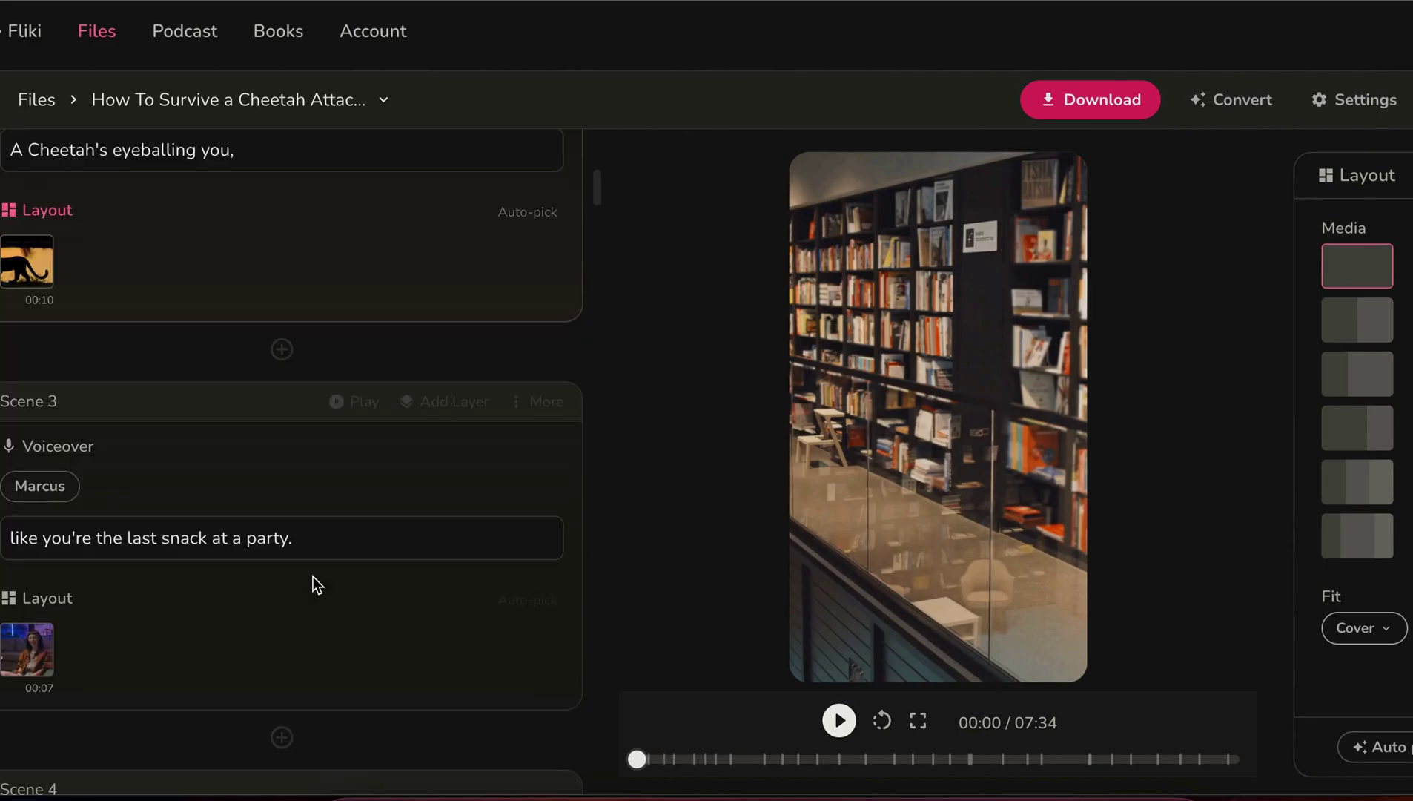
Give Scene 19 the Stunned clip, then open the stock music library for background audio.
scroll(312, 576, "down", 15)
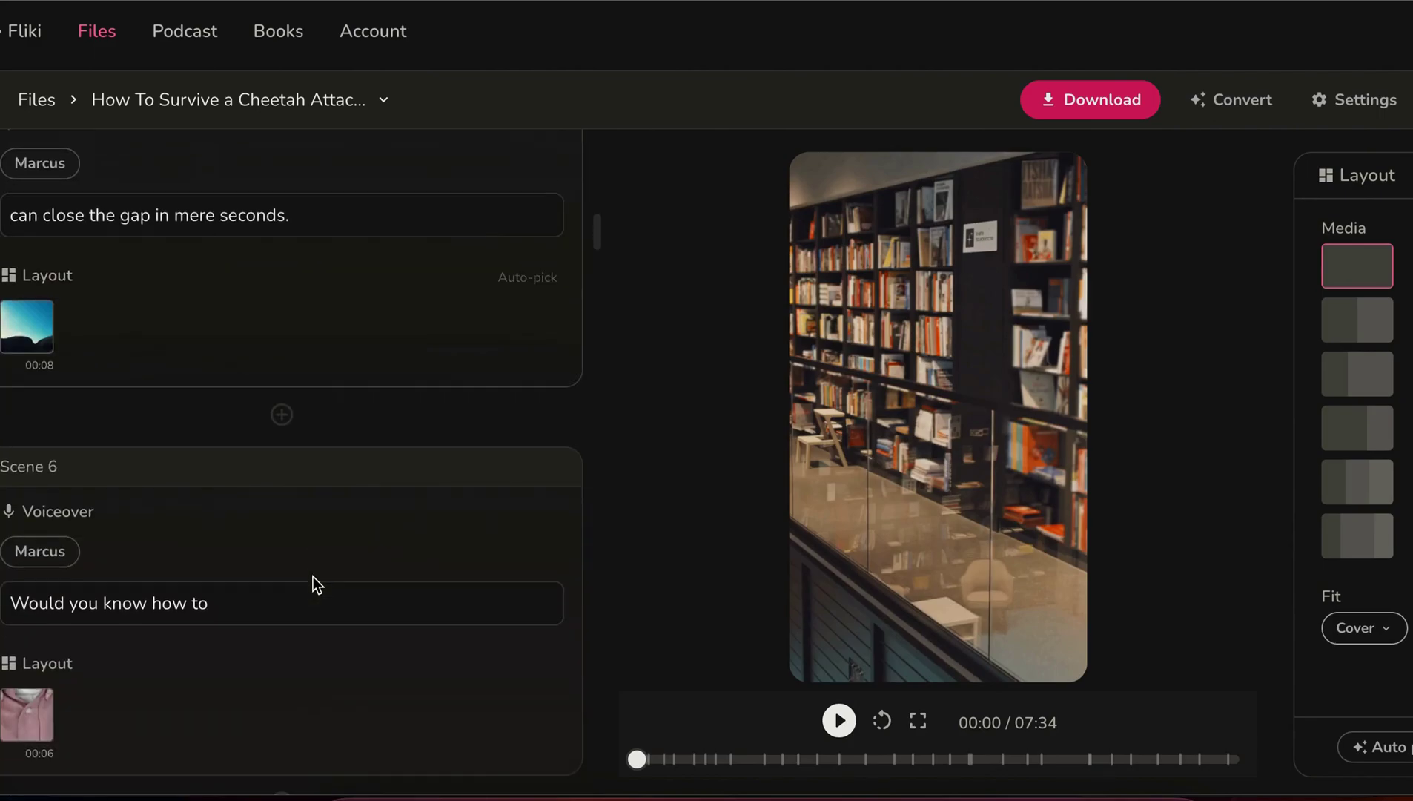
scroll(312, 576, "down", 15)
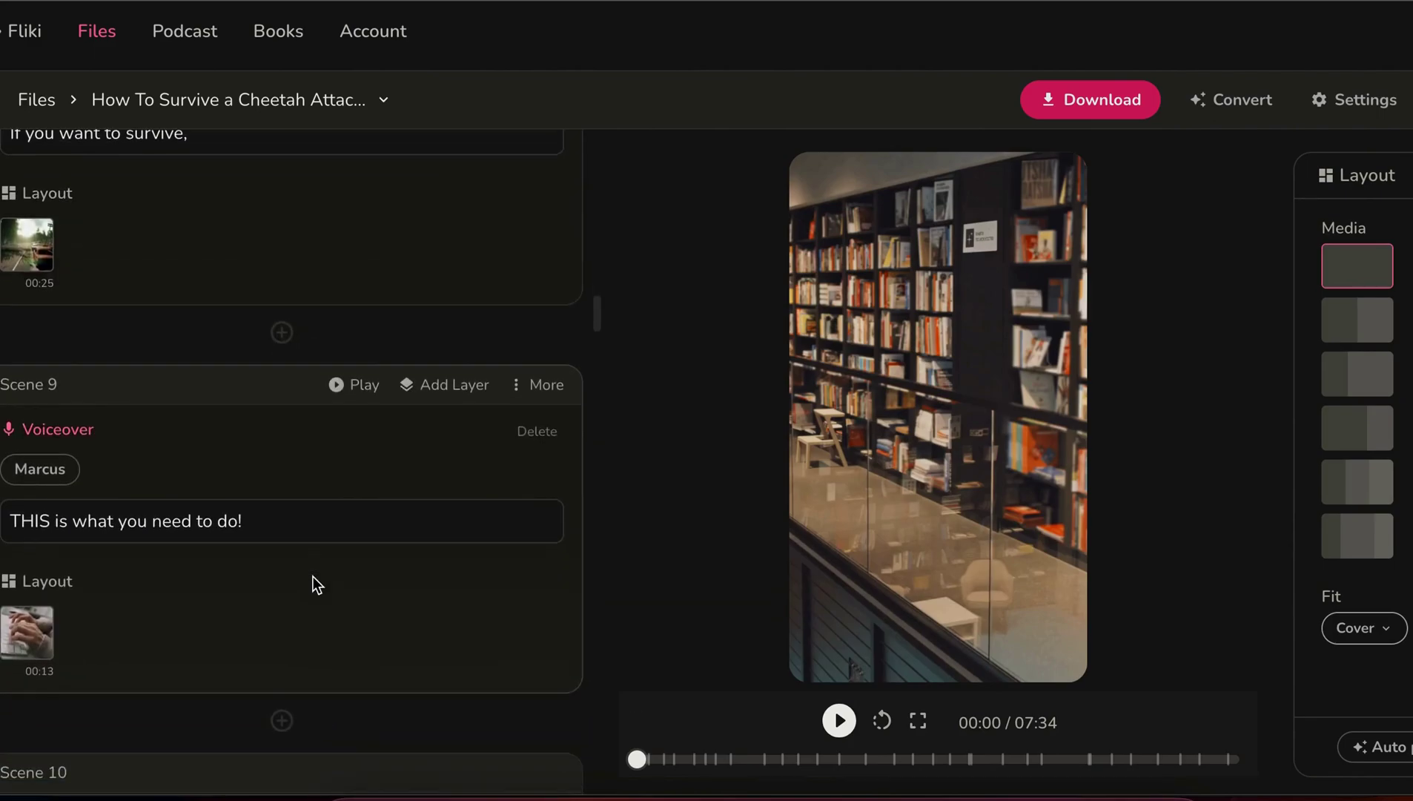
scroll(312, 576, "down", 20)
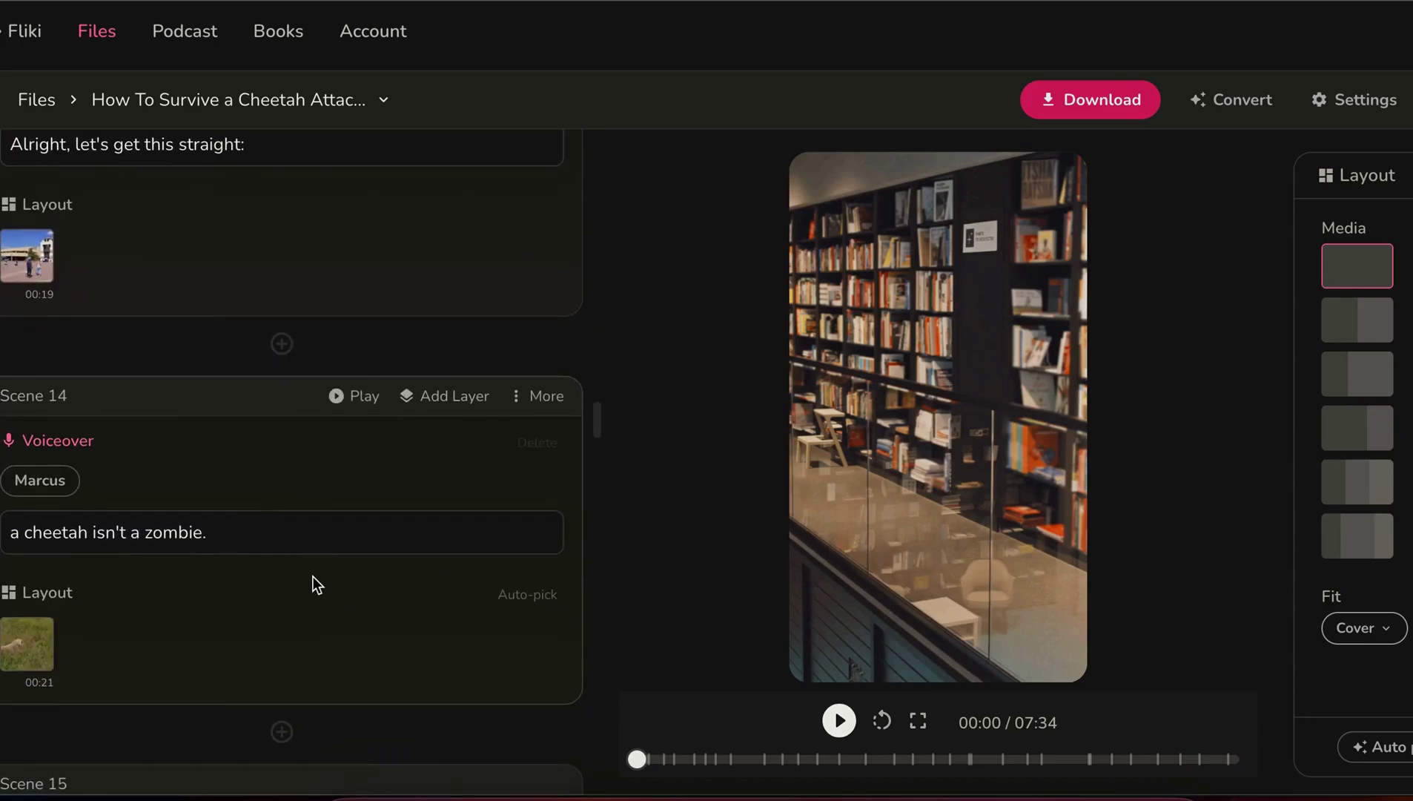
scroll(312, 576, "down", 20)
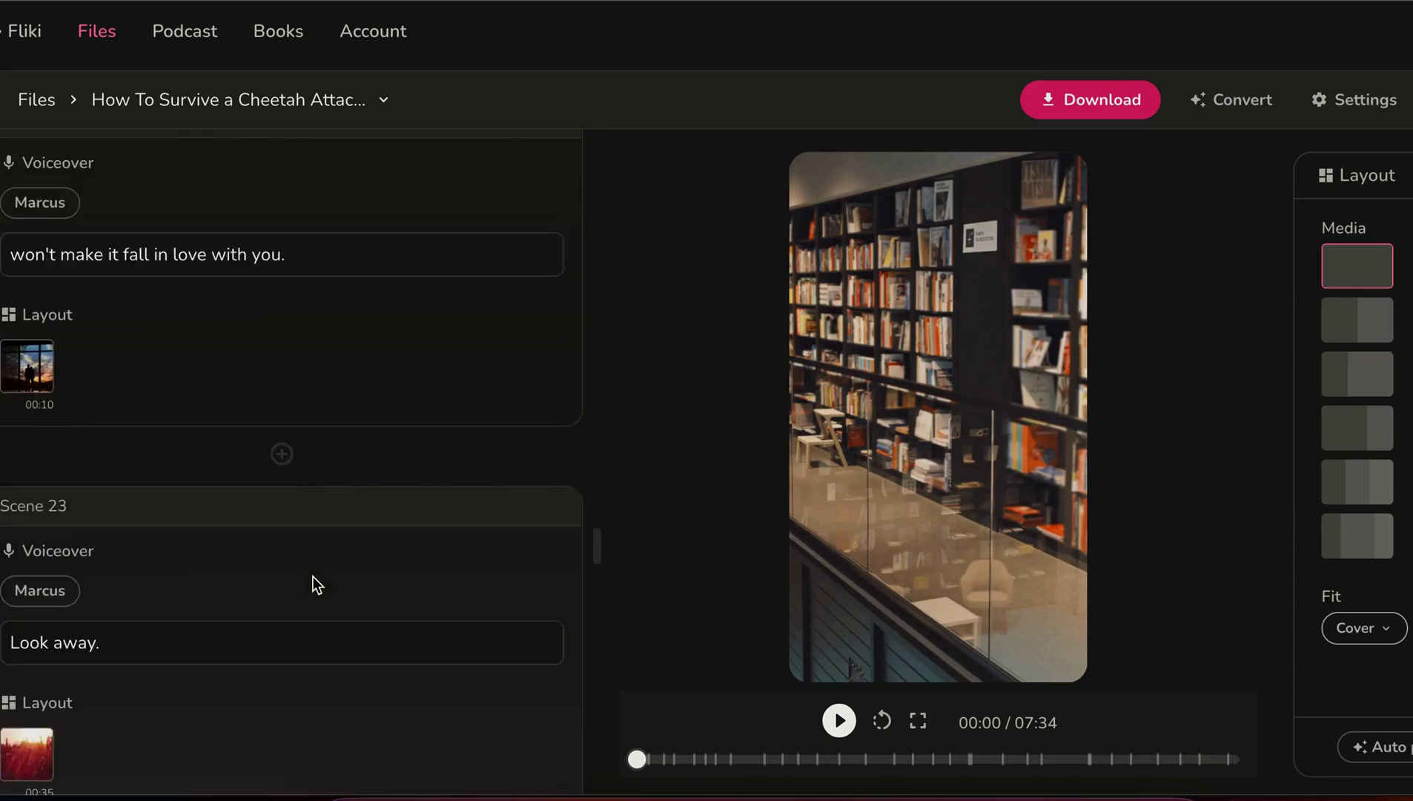
scroll(312, 577, "down", 10)
scroll(312, 577, "up", 20)
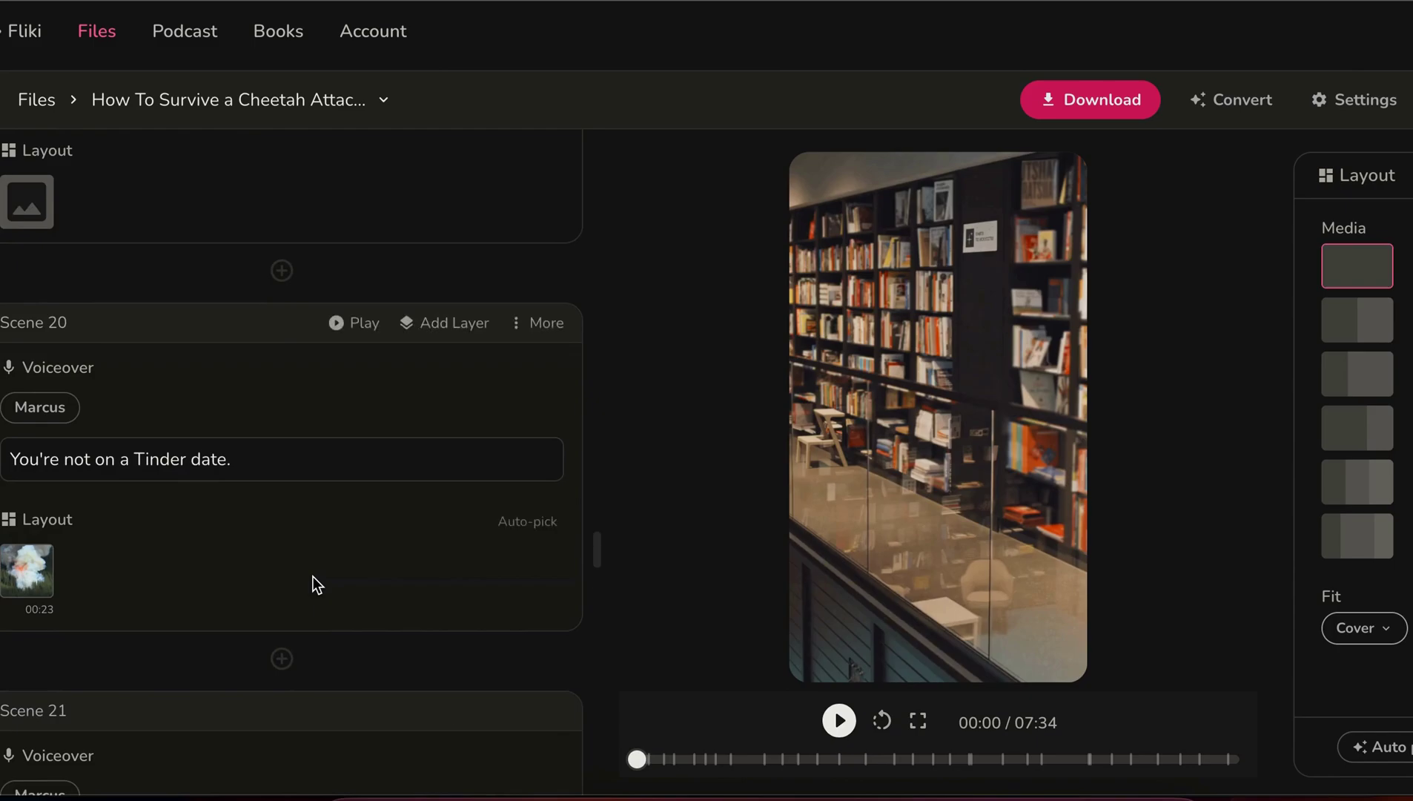
scroll(313, 576, "up", 4)
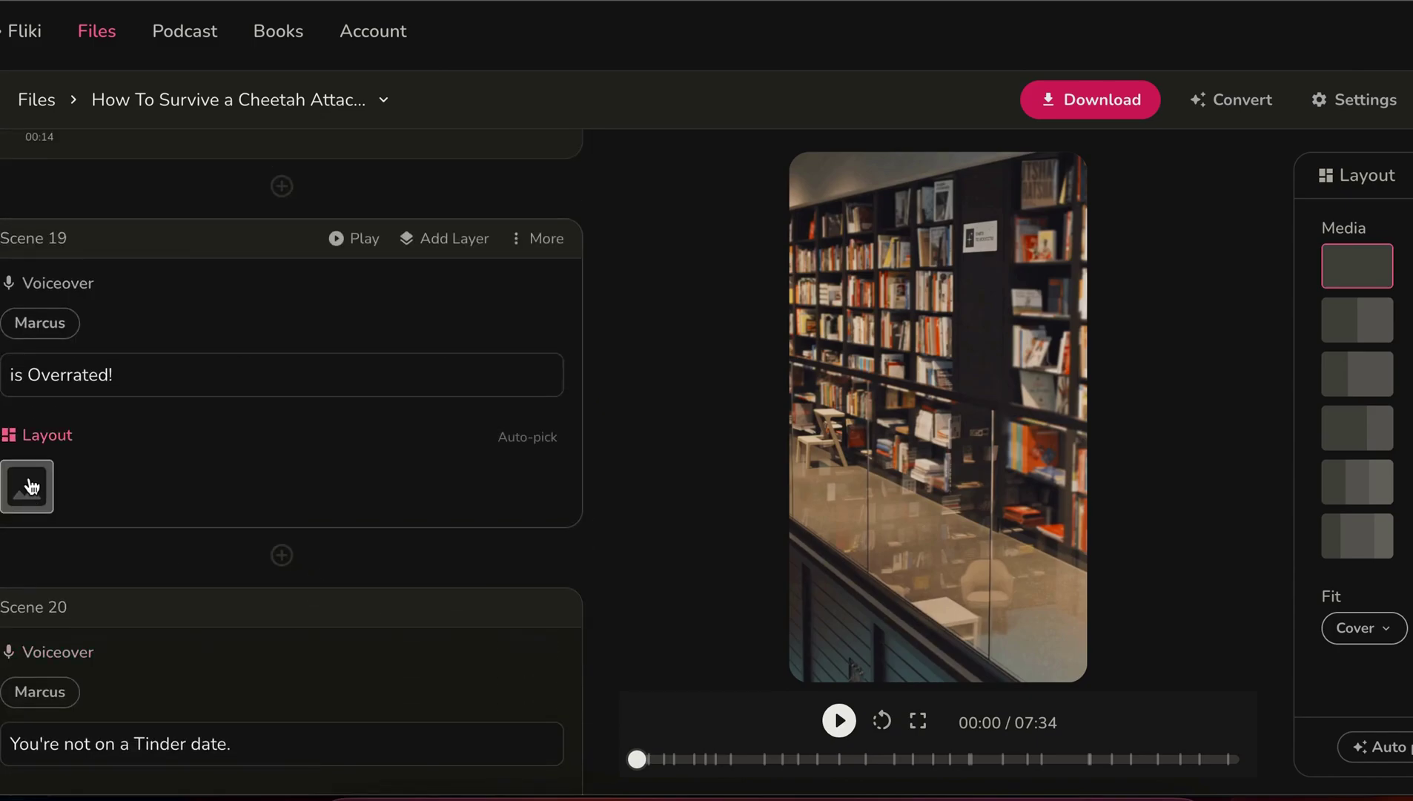
left_click(24, 497)
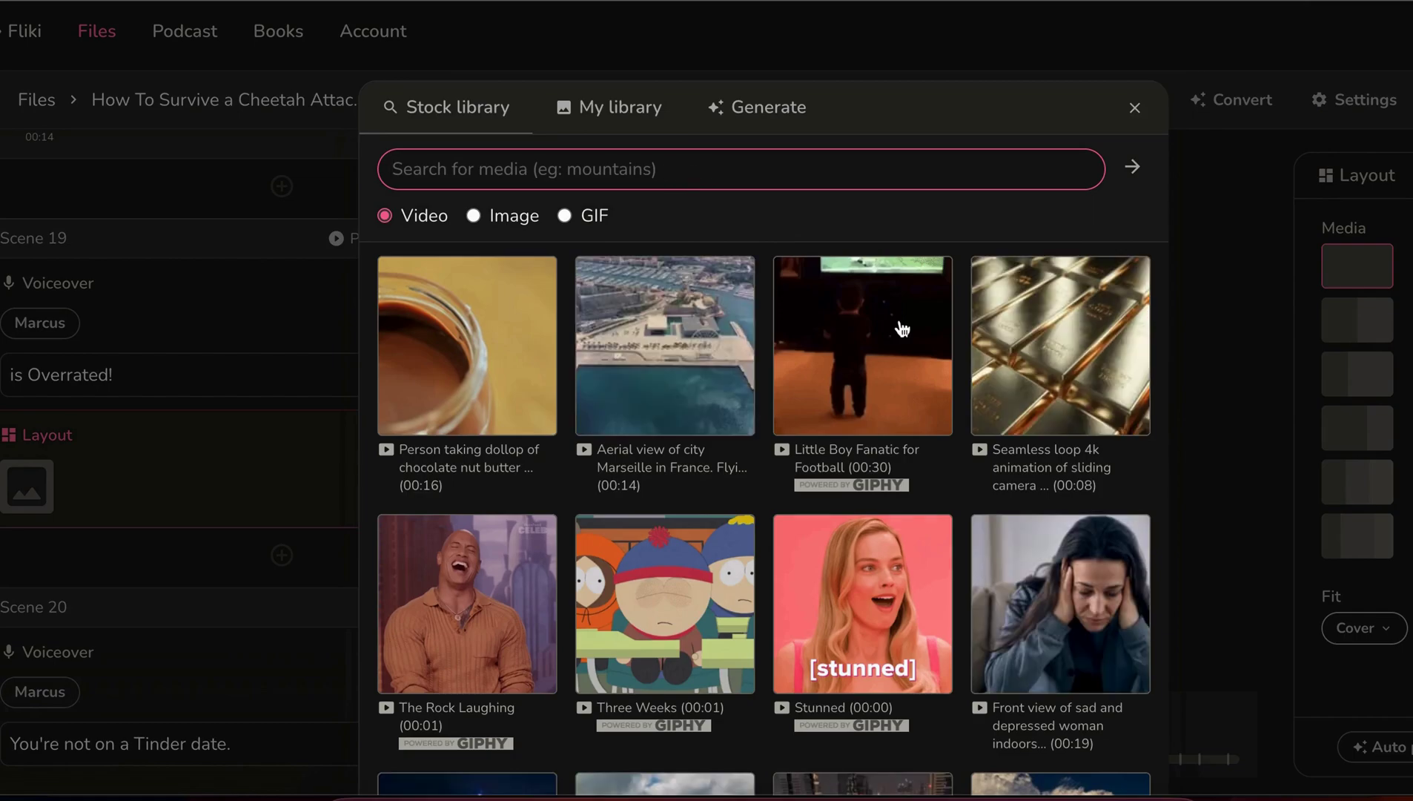
left_click(882, 604)
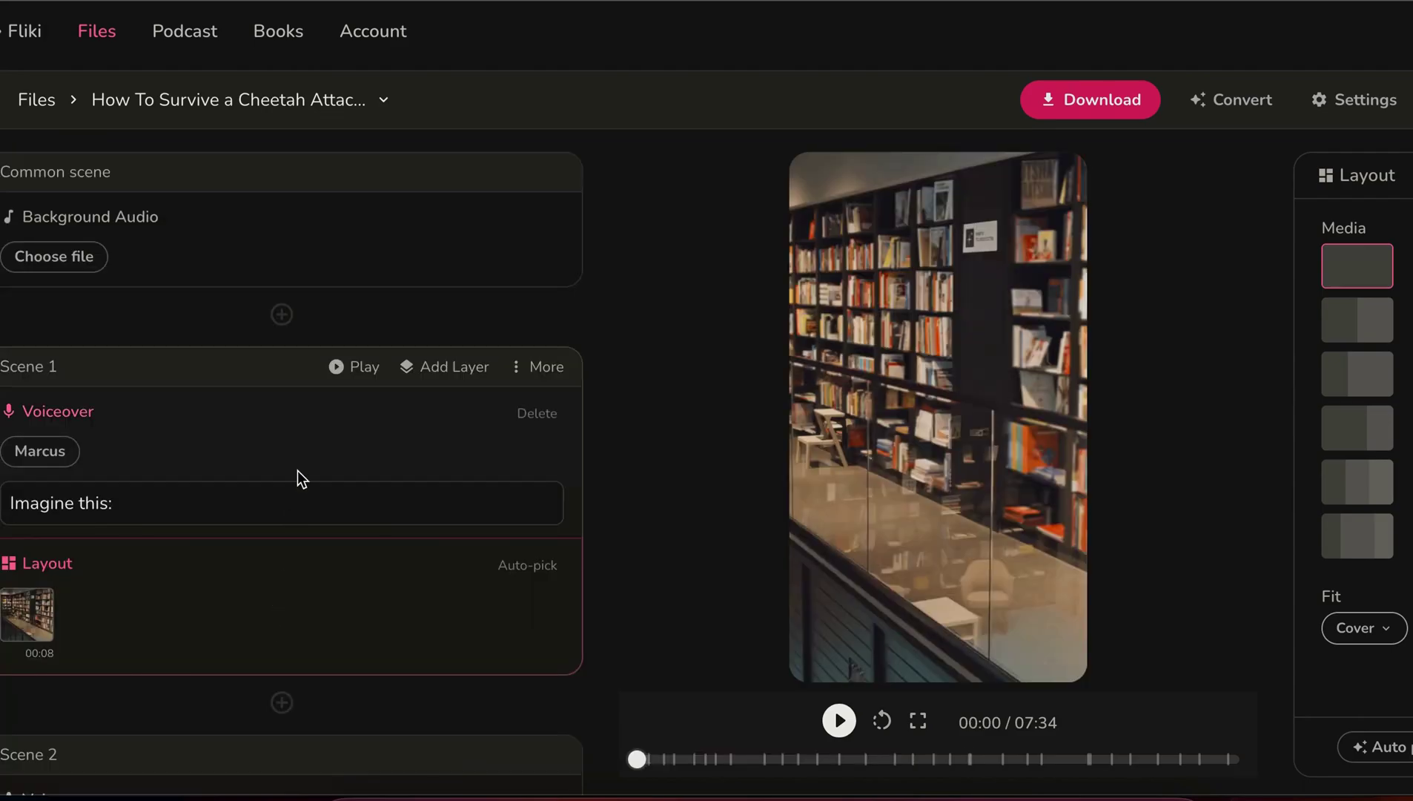
left_click(66, 266)
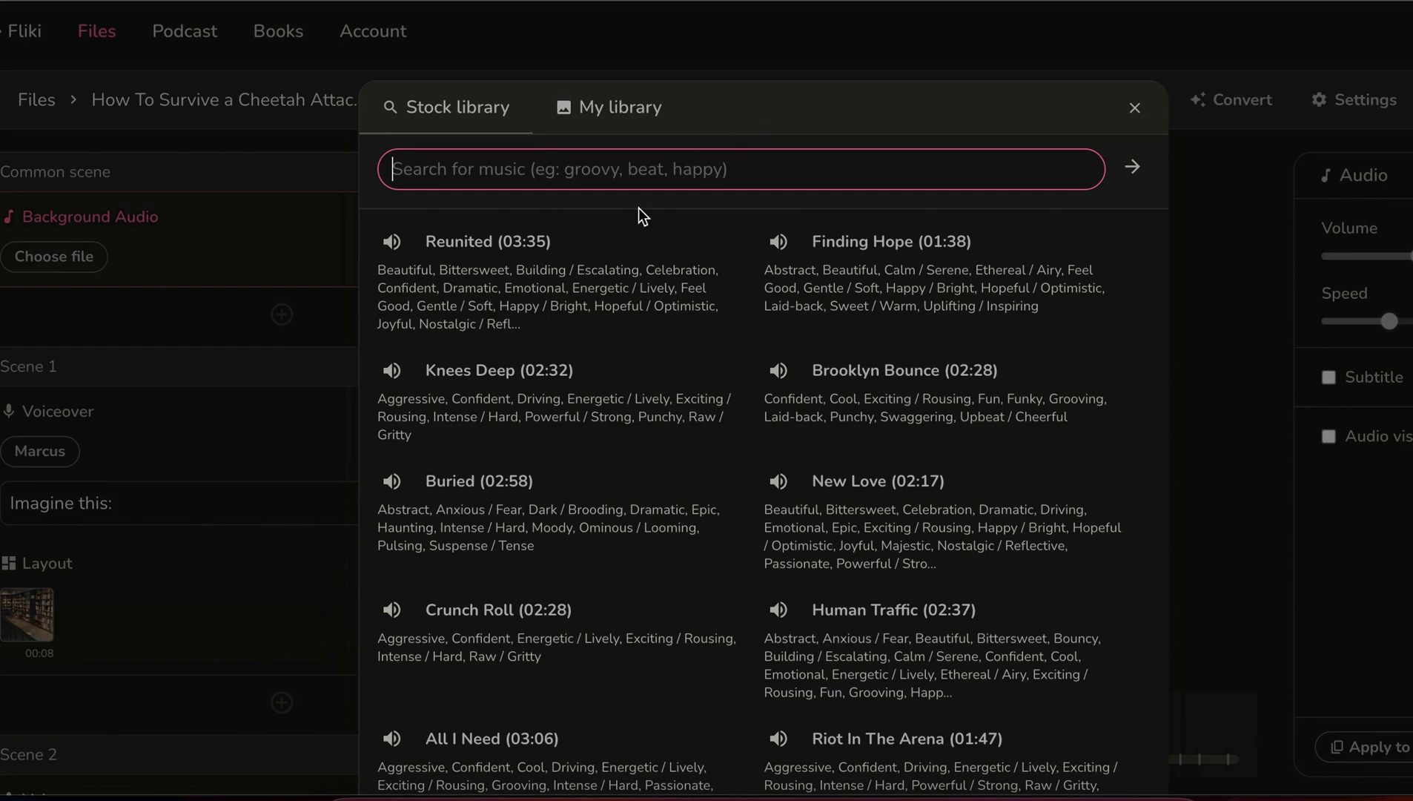
Search music for 'dramatic, exciting', preview Drop From The Top, and choose Big Hits (01:48).
left_click(608, 170)
type("dramatic")
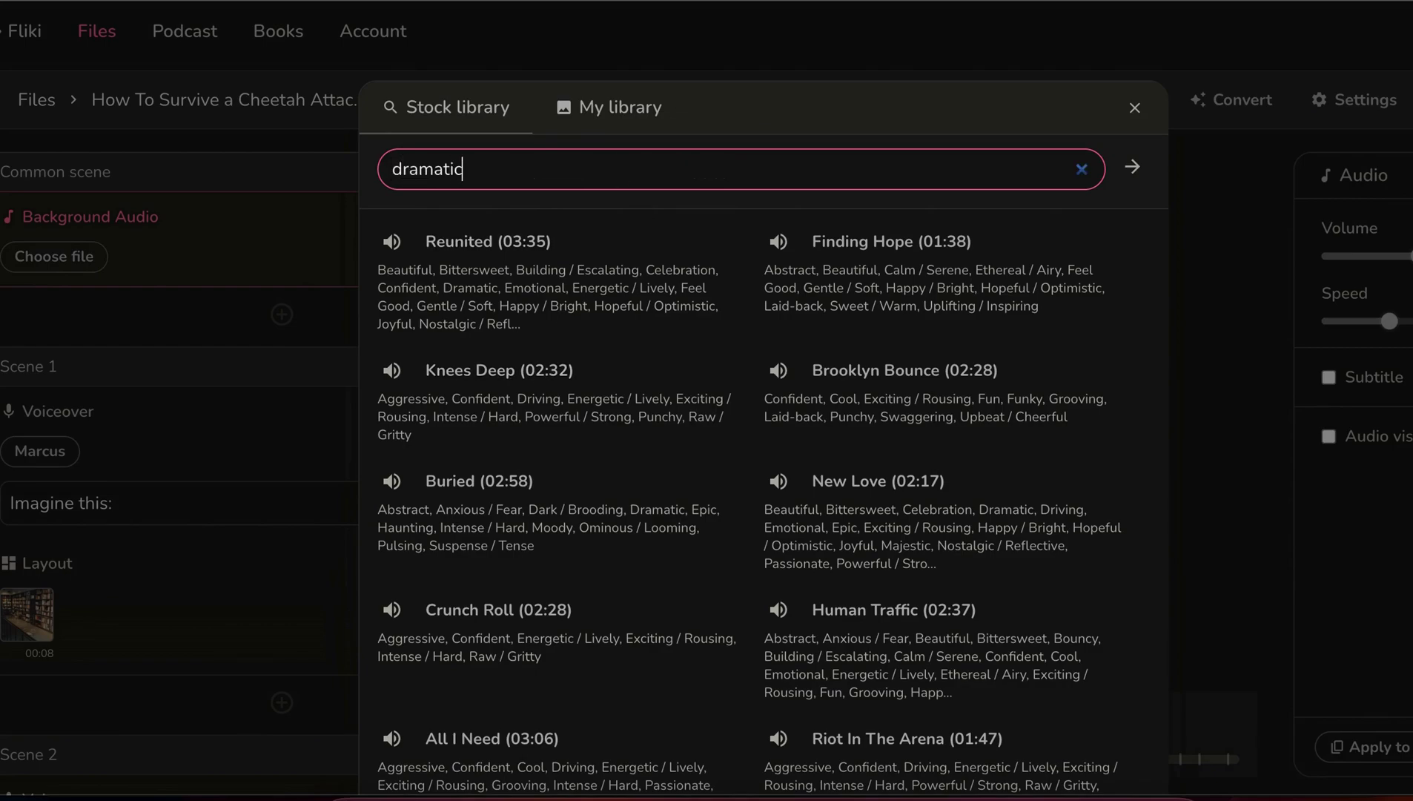
key("Return")
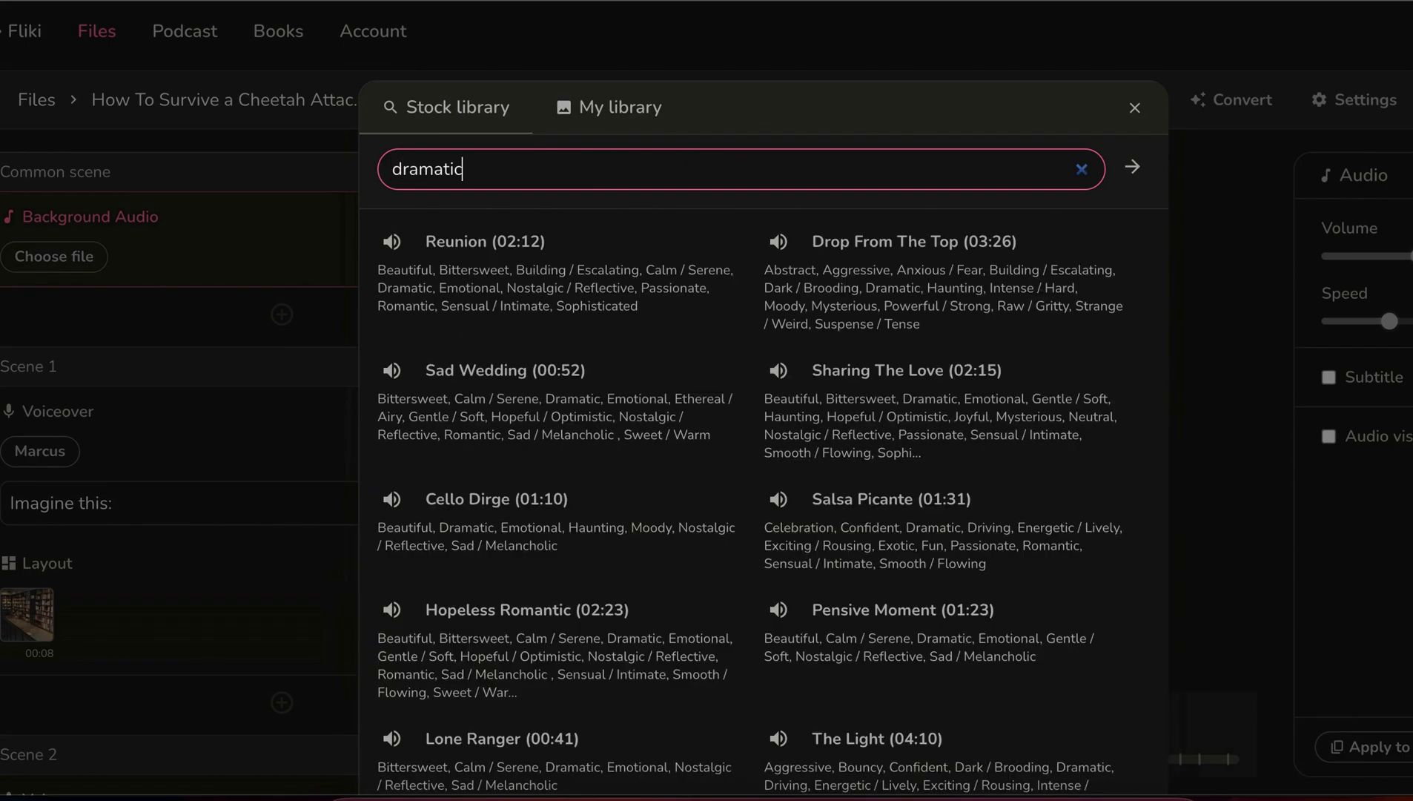
scroll(744, 420, "down", 3)
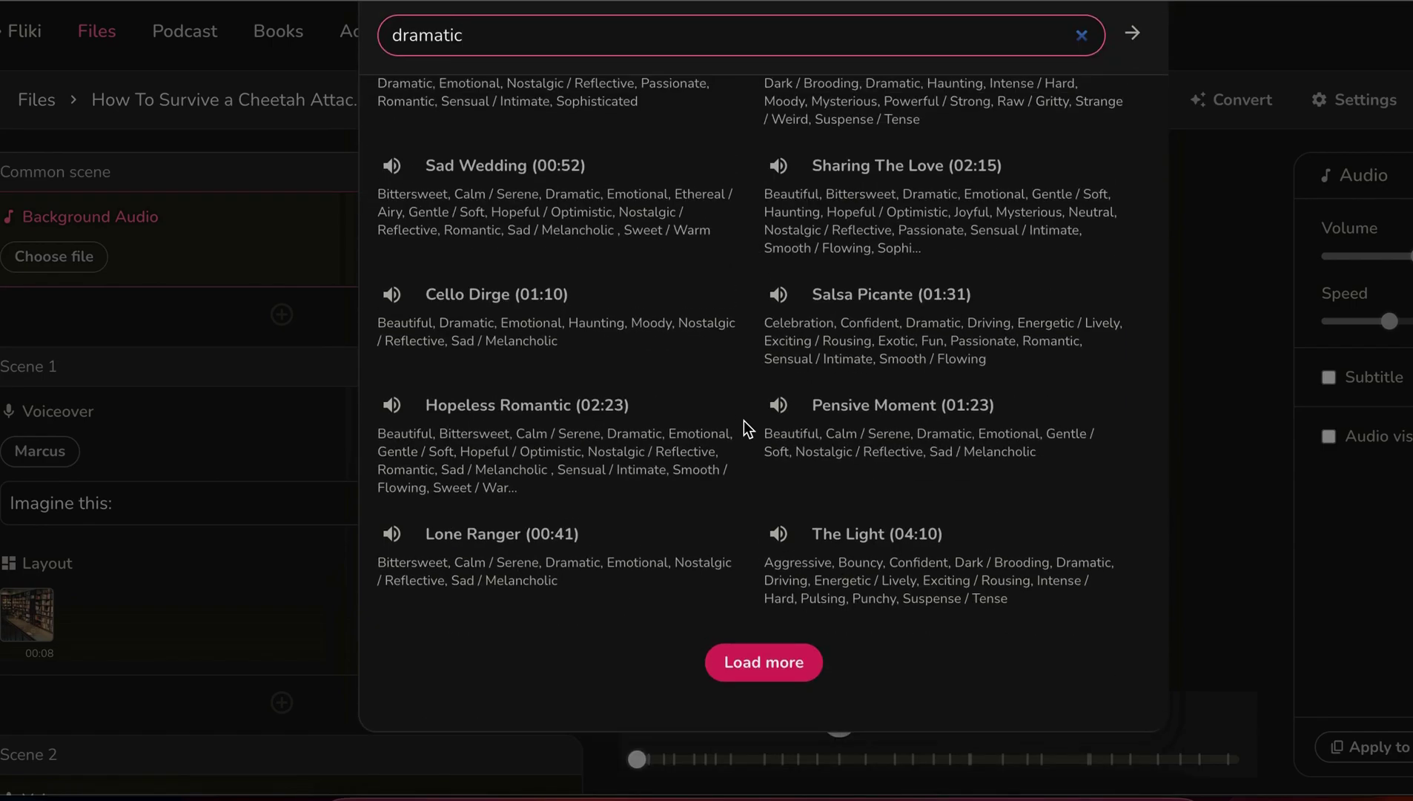
scroll(745, 420, "up", 3)
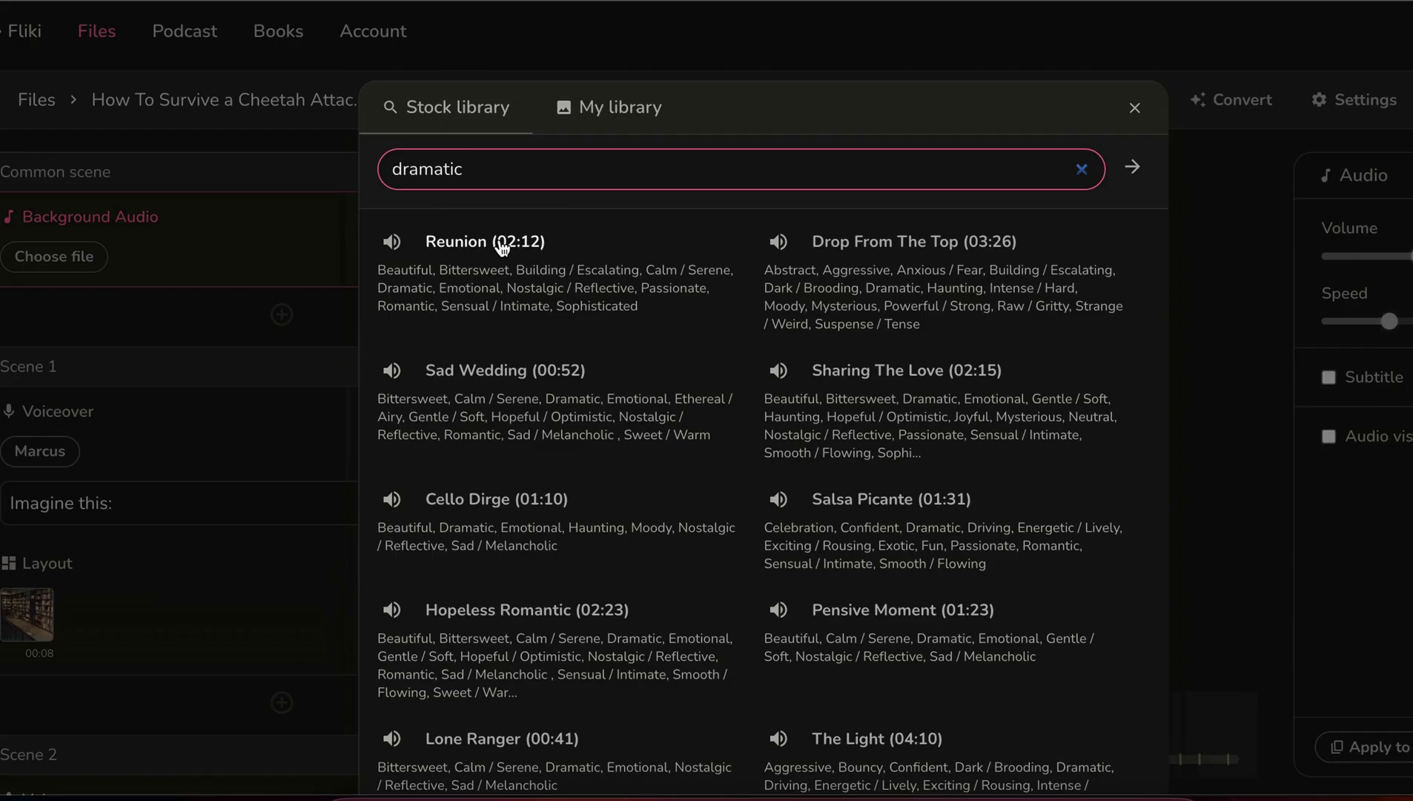
left_click(778, 241)
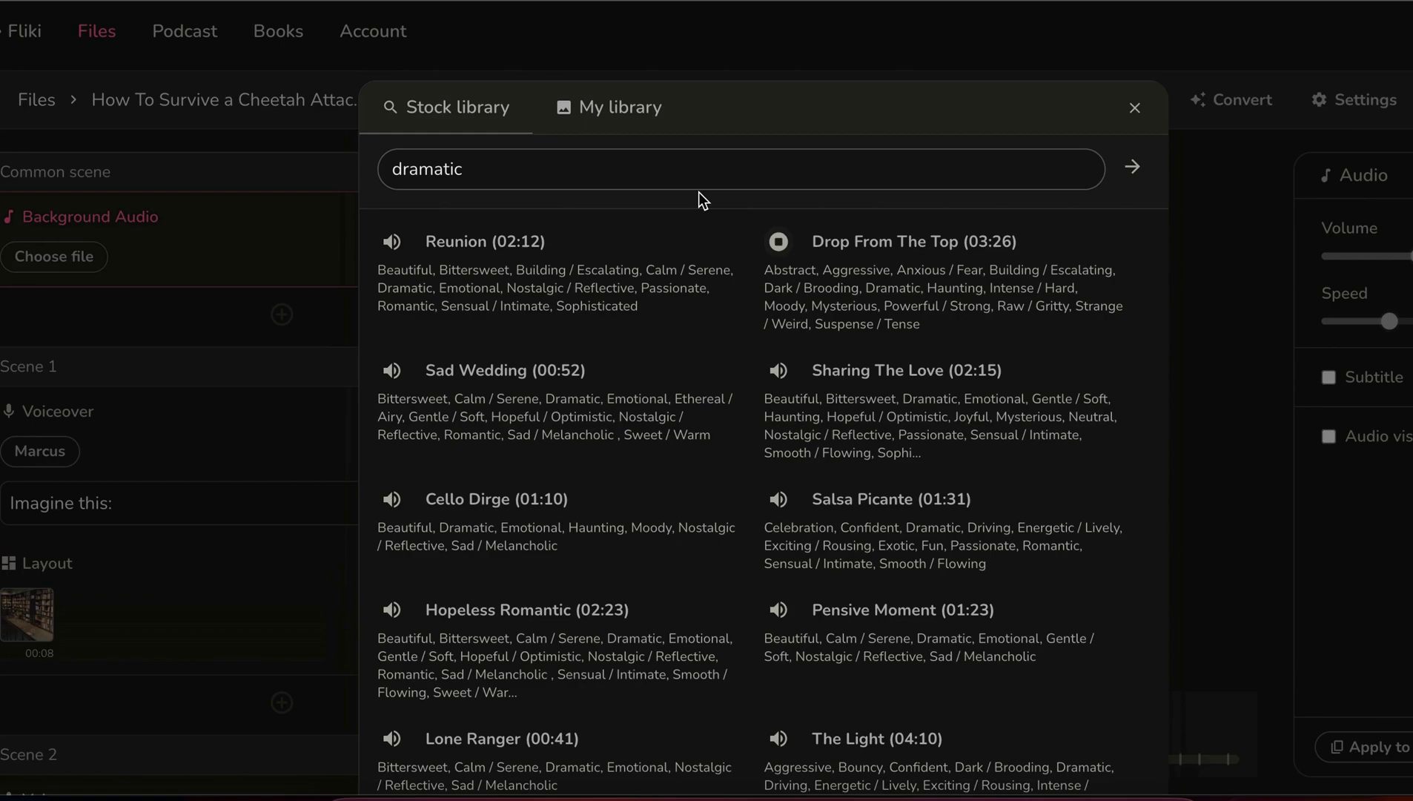
left_click(669, 169)
type(", exciting")
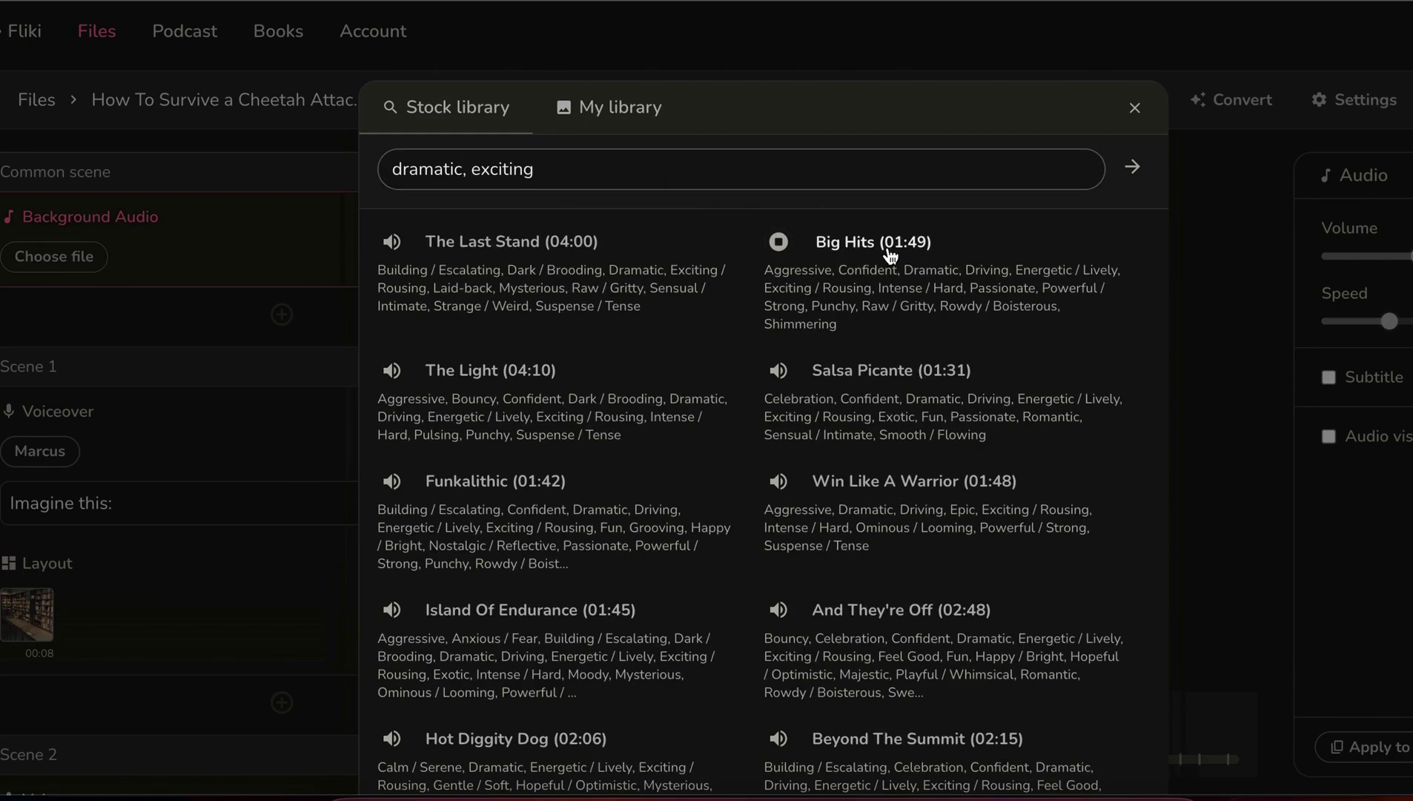
left_click(888, 246)
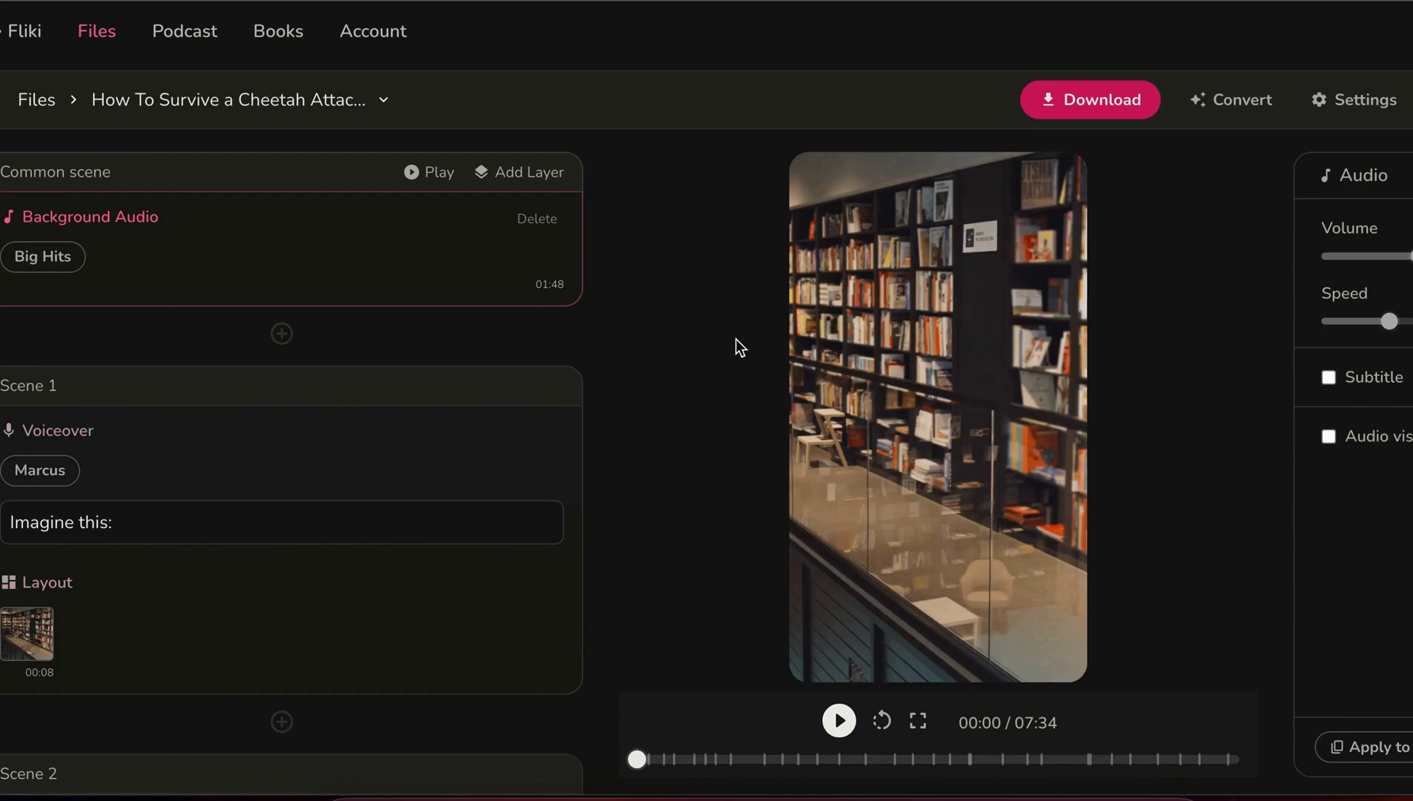
Open Scene 1's voiceover subtitle settings, keep them centred, and set the font to Bangers.
left_click(97, 612)
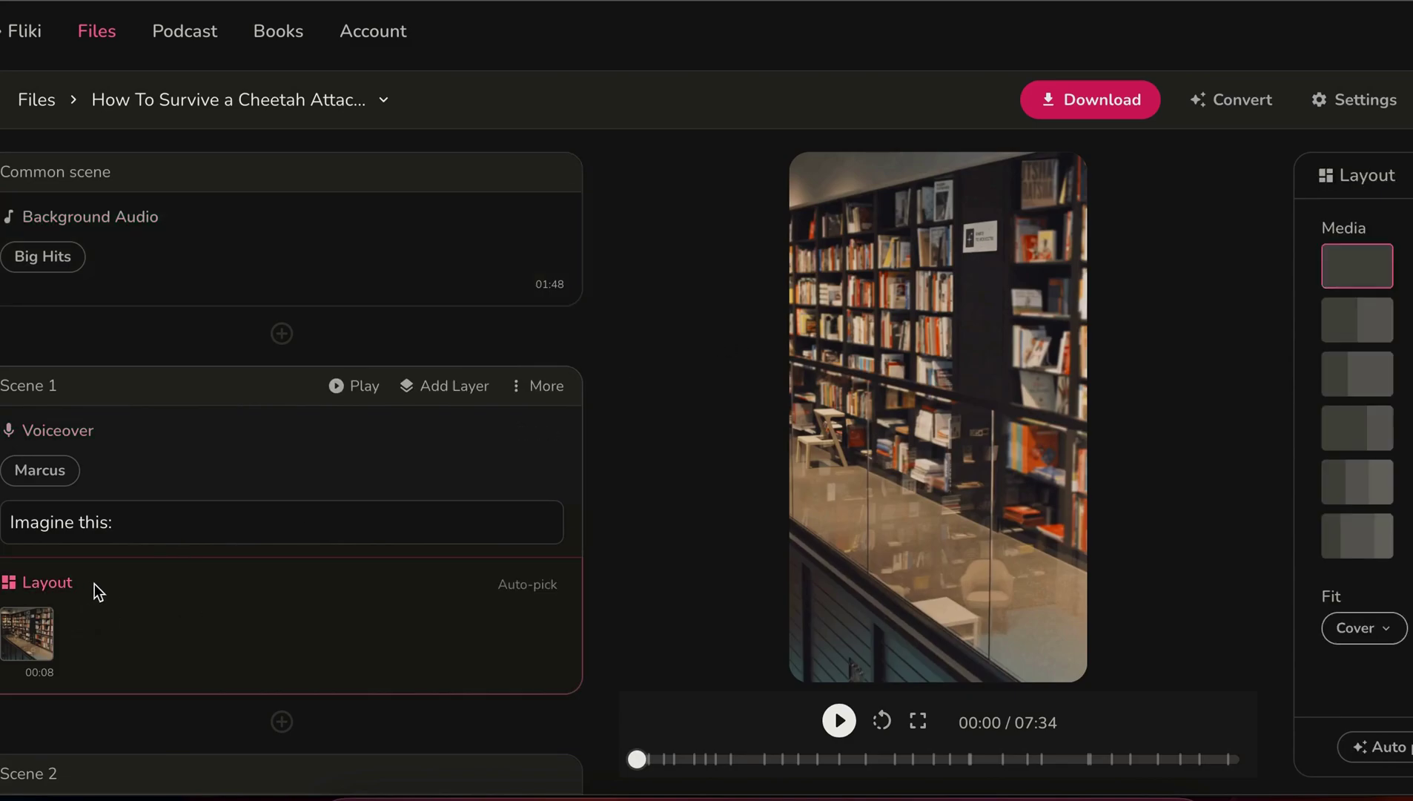
left_click(164, 530)
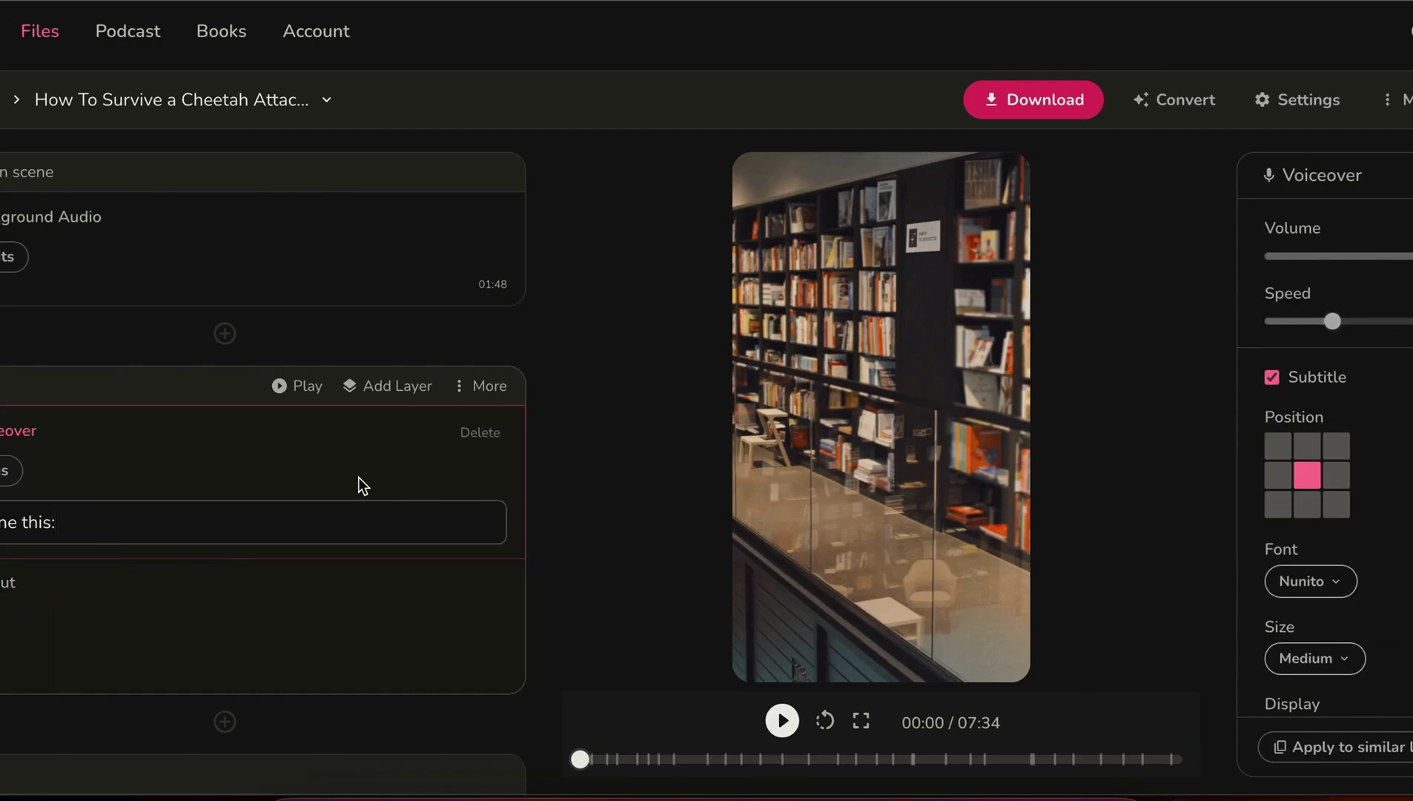
left_click(1306, 445)
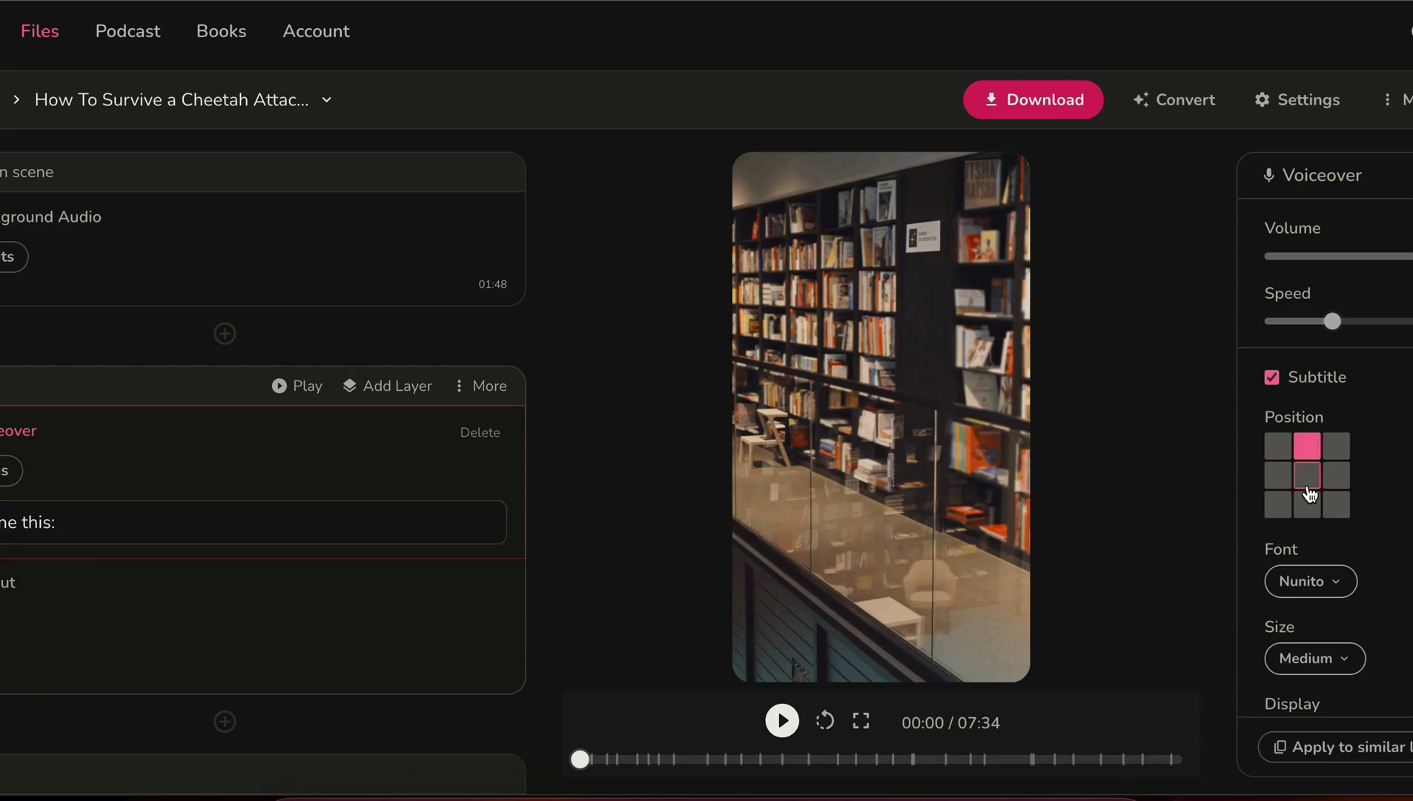
left_click(1309, 483)
left_click(1329, 586)
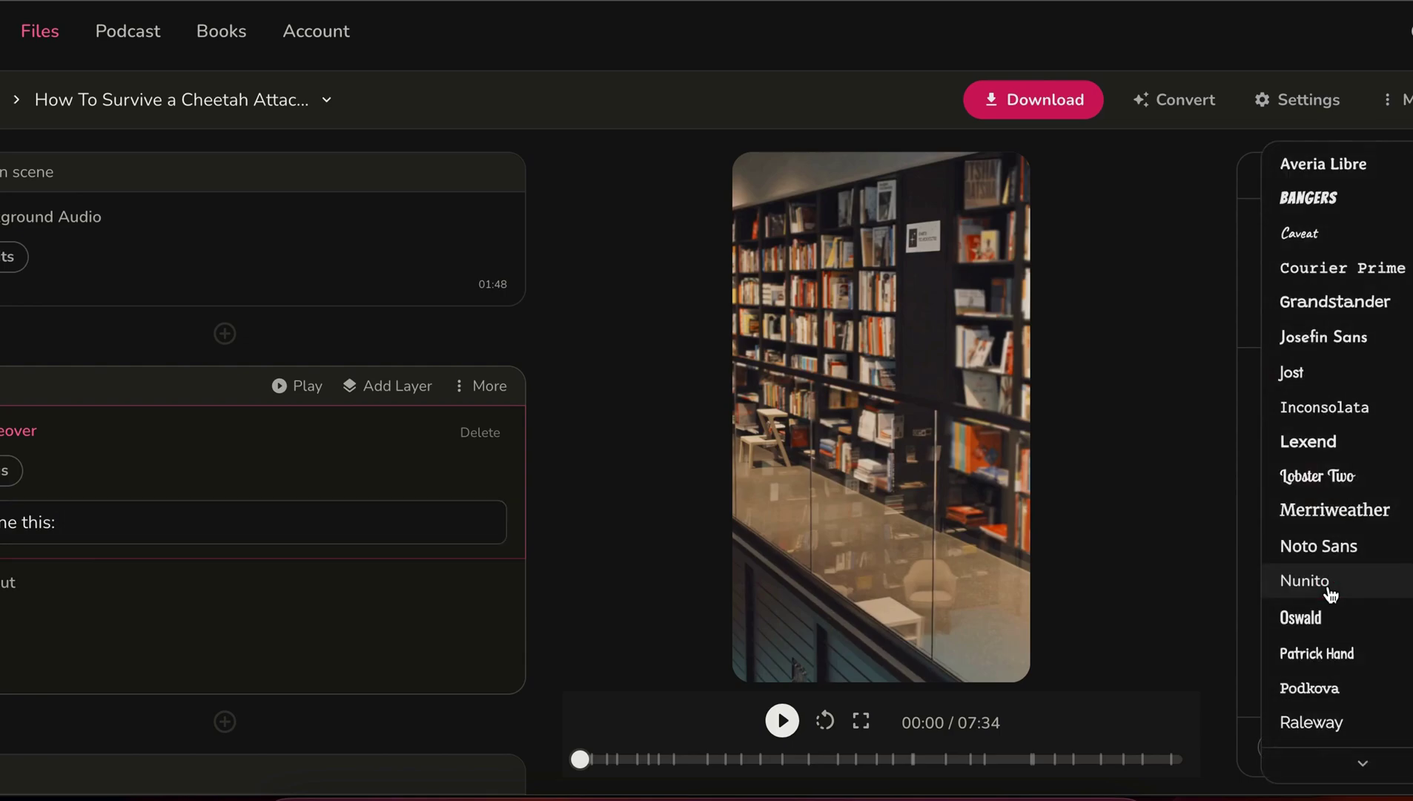
left_click(1312, 198)
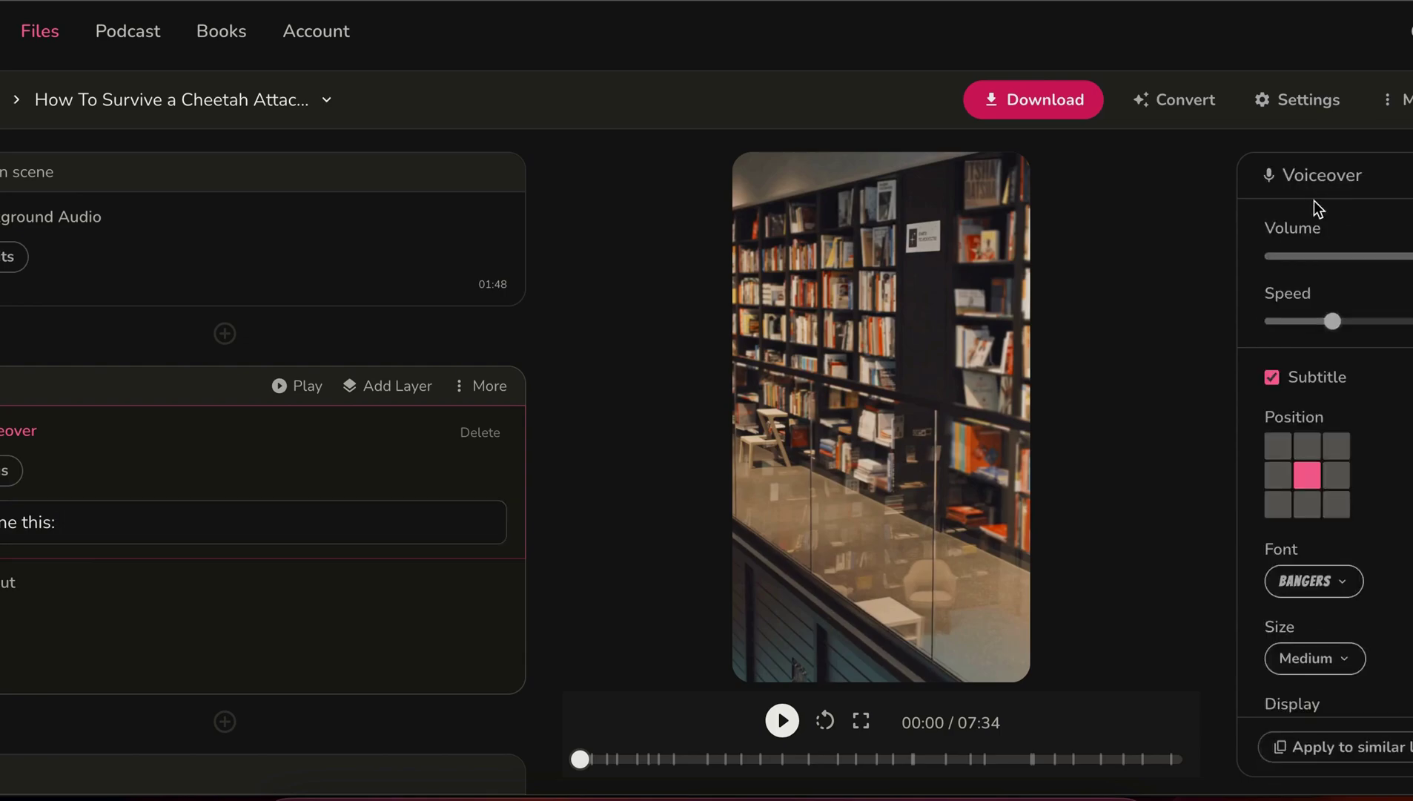
Make the subtitles Large and show them one word at a time.
scroll(1393, 519, "down", 3)
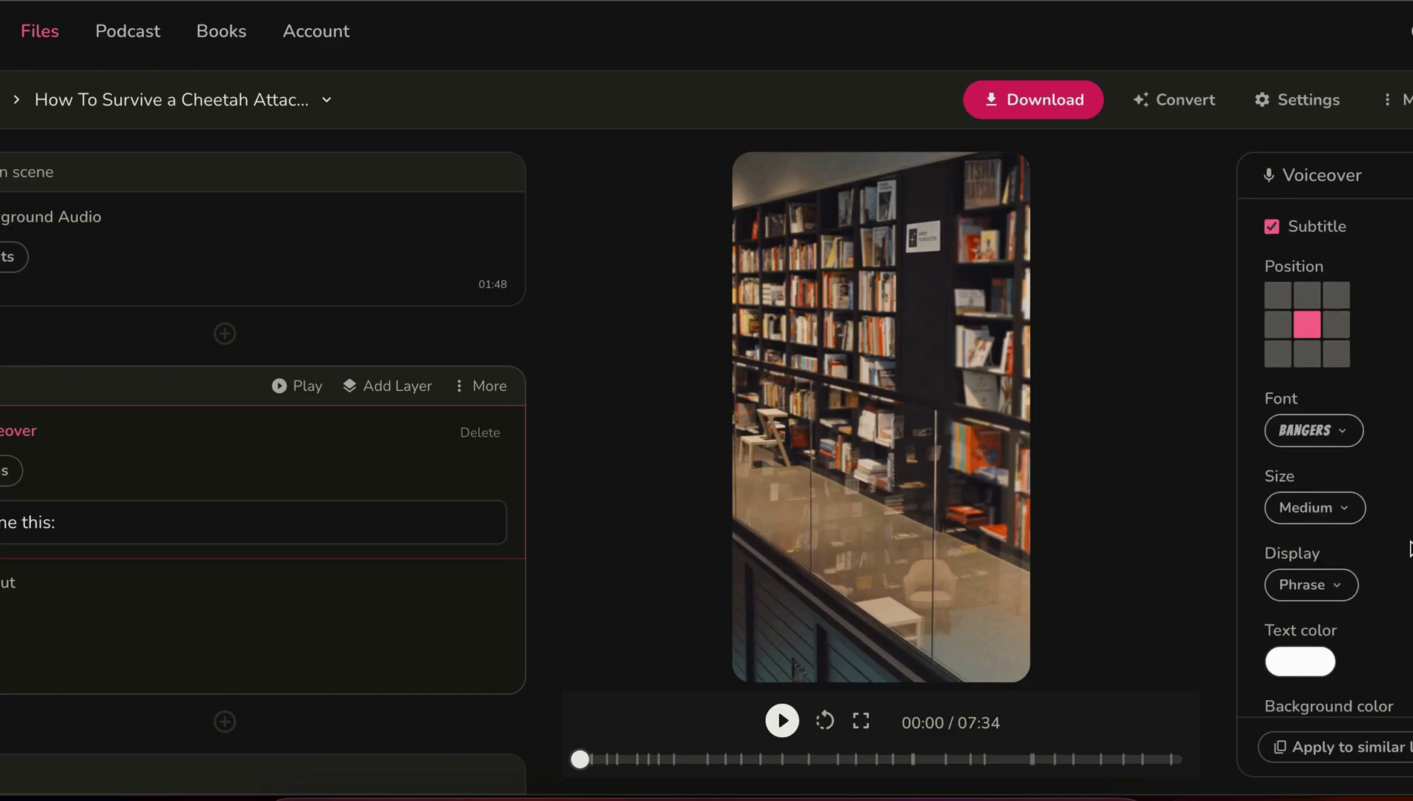
left_click(1327, 491)
left_click(1290, 523)
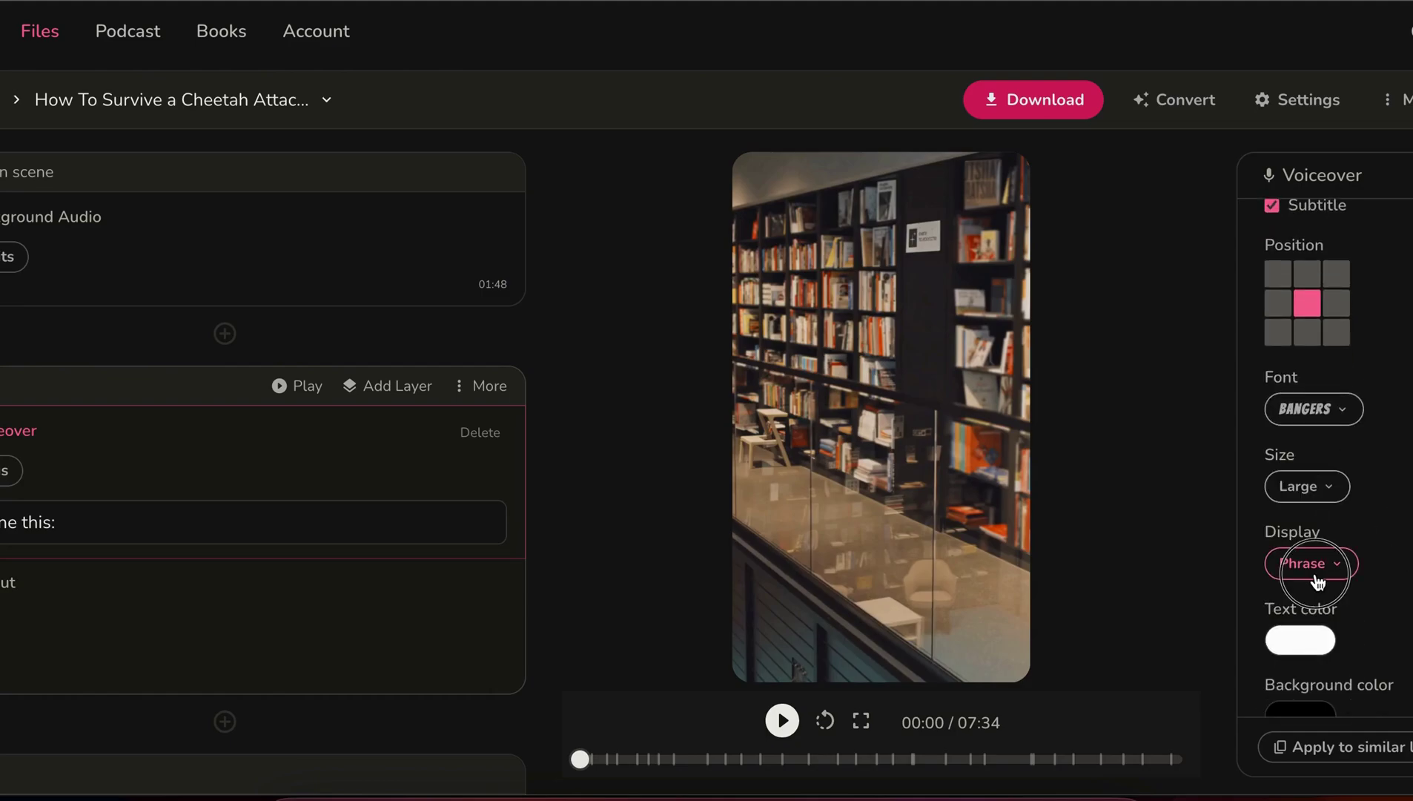
left_click(1319, 569)
left_click(1312, 533)
Colour the subtitle text yellow and give it an opaque black shadow.
scroll(1394, 563, "down", 3)
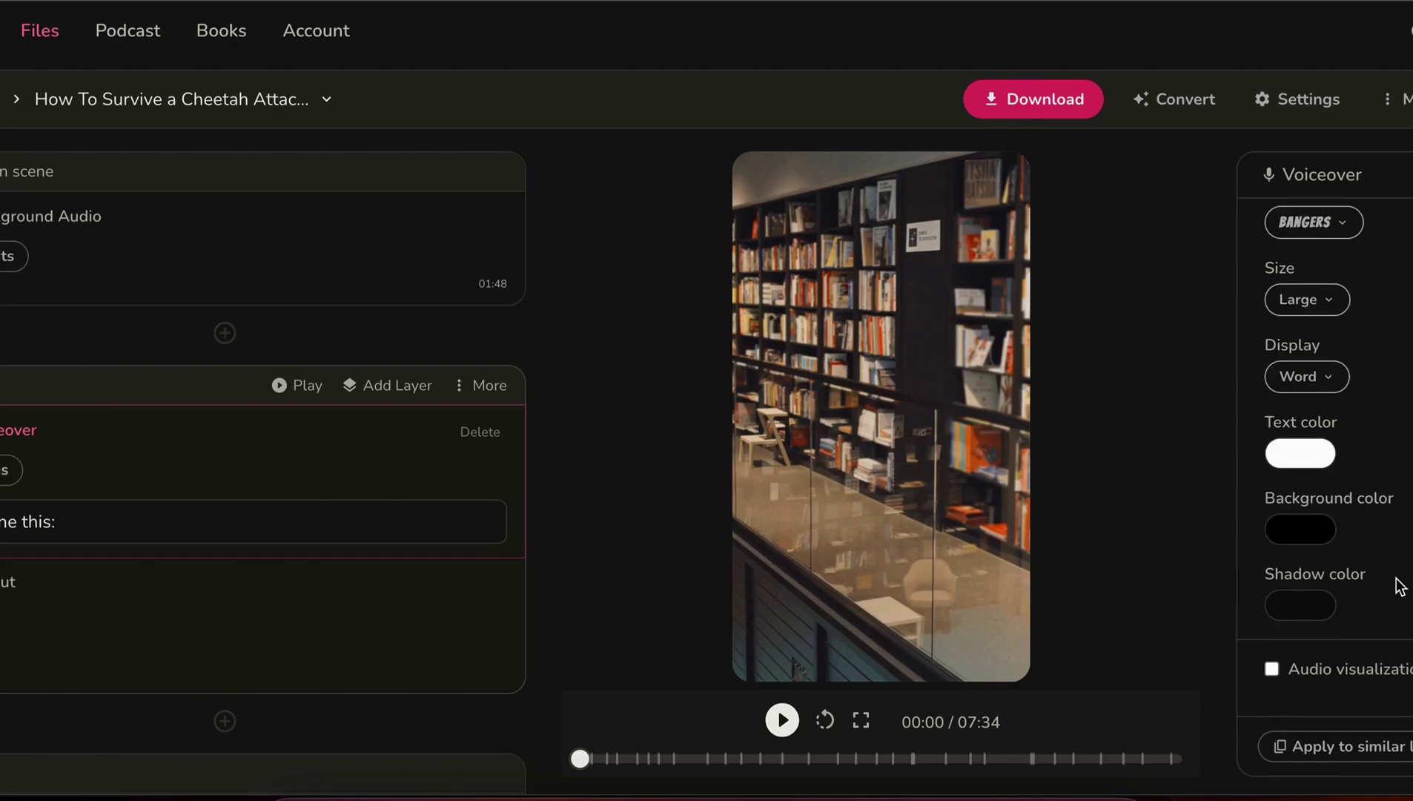
left_click(1308, 466)
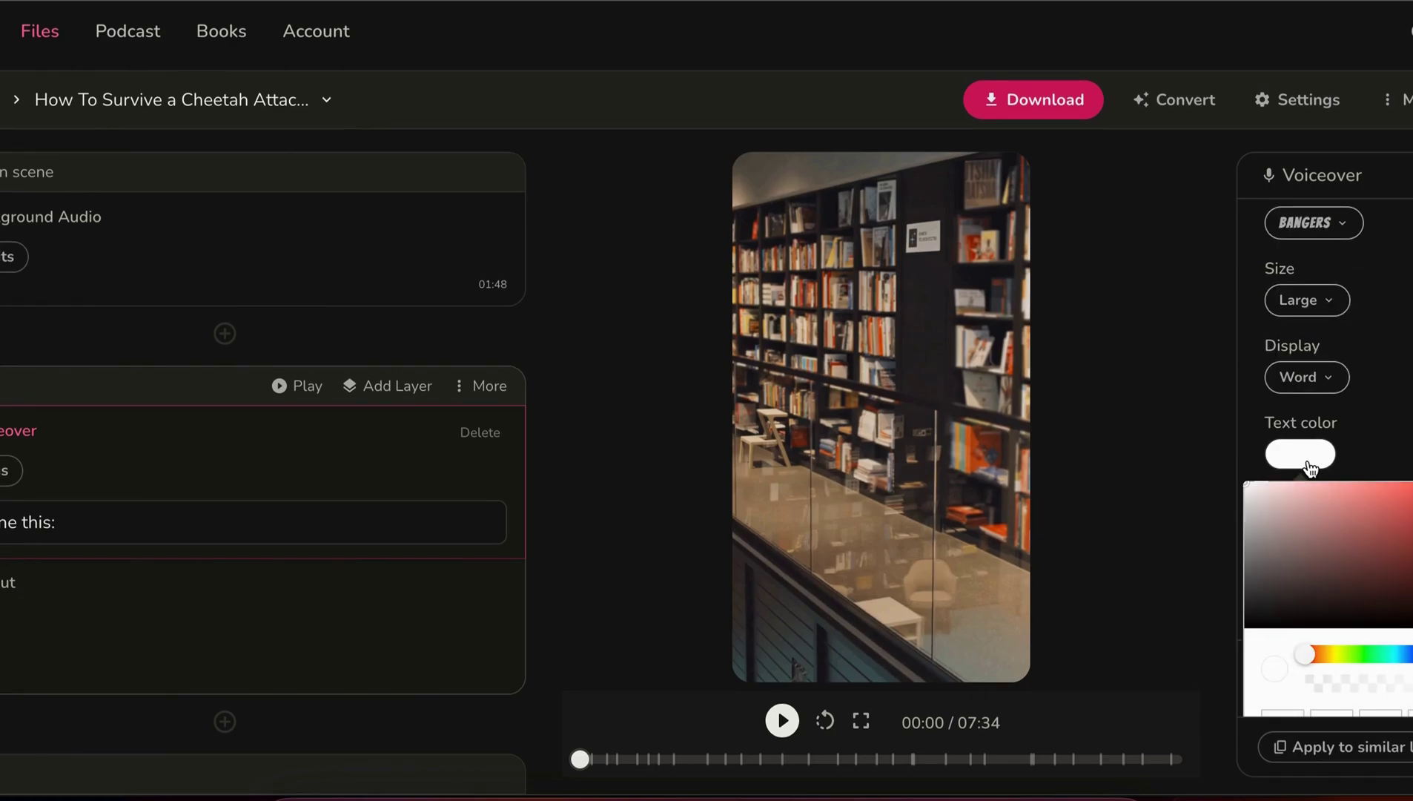
left_click(1336, 653)
left_click_drag(1336, 653, 1329, 653)
left_click(1311, 531)
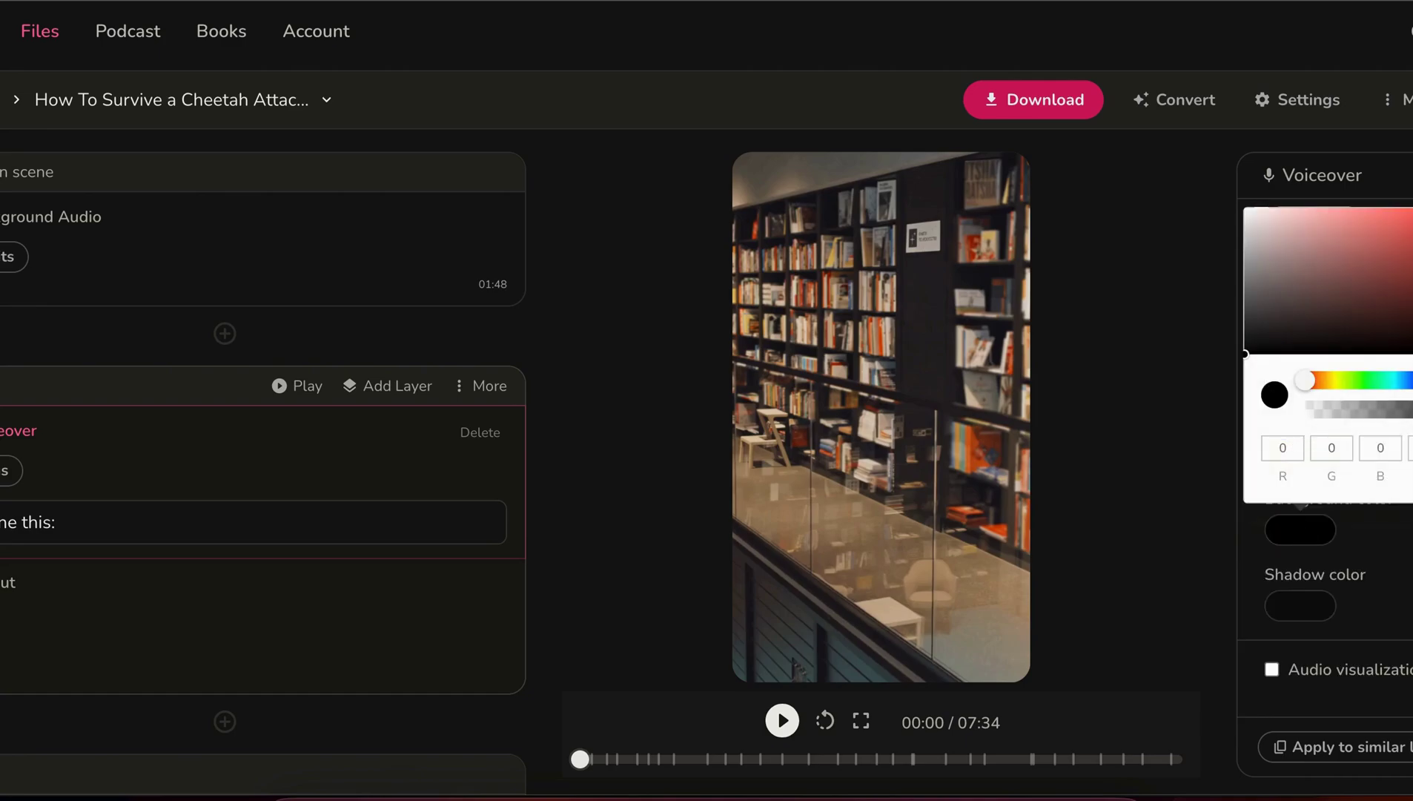
left_click(1400, 589)
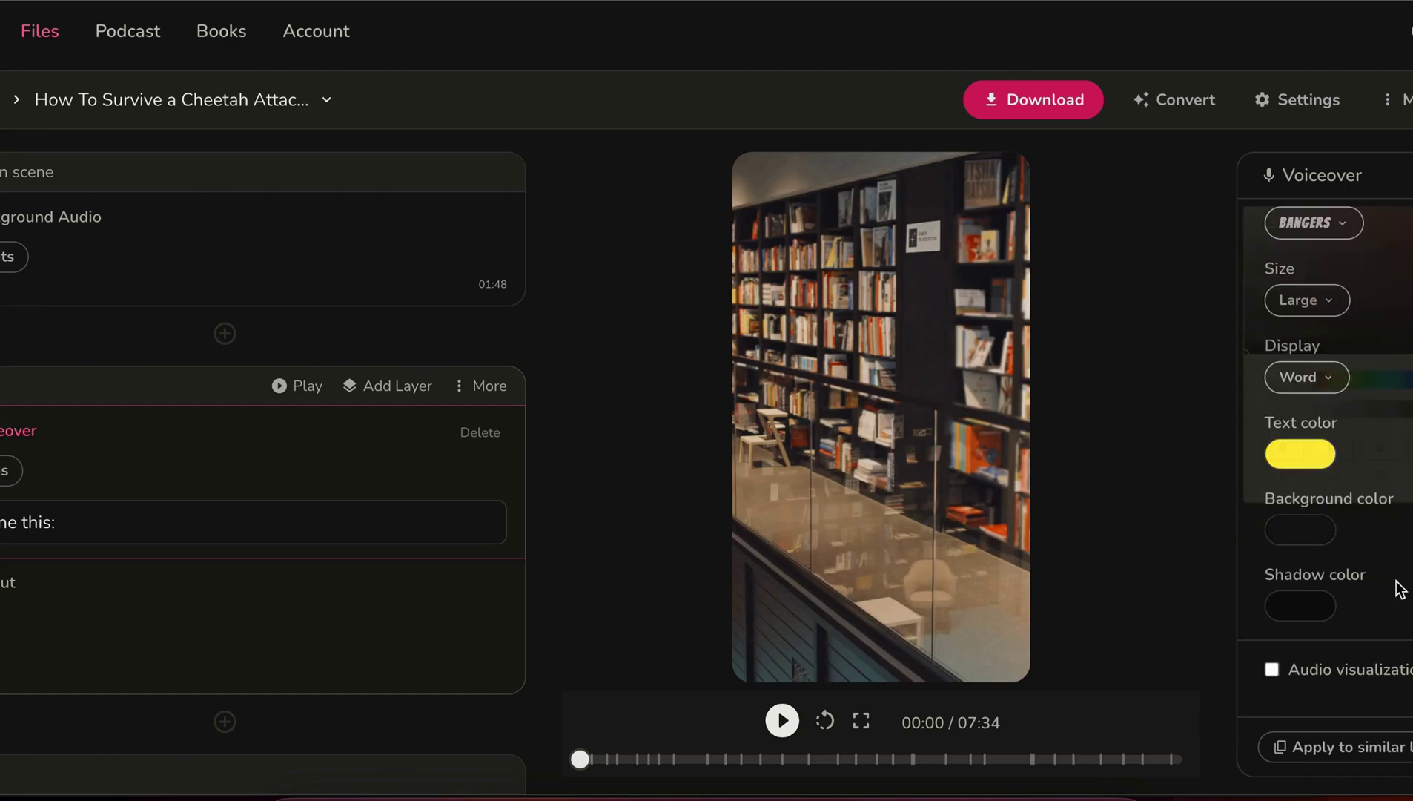
left_click(1311, 606)
left_click_drag(1376, 490, 1409, 490)
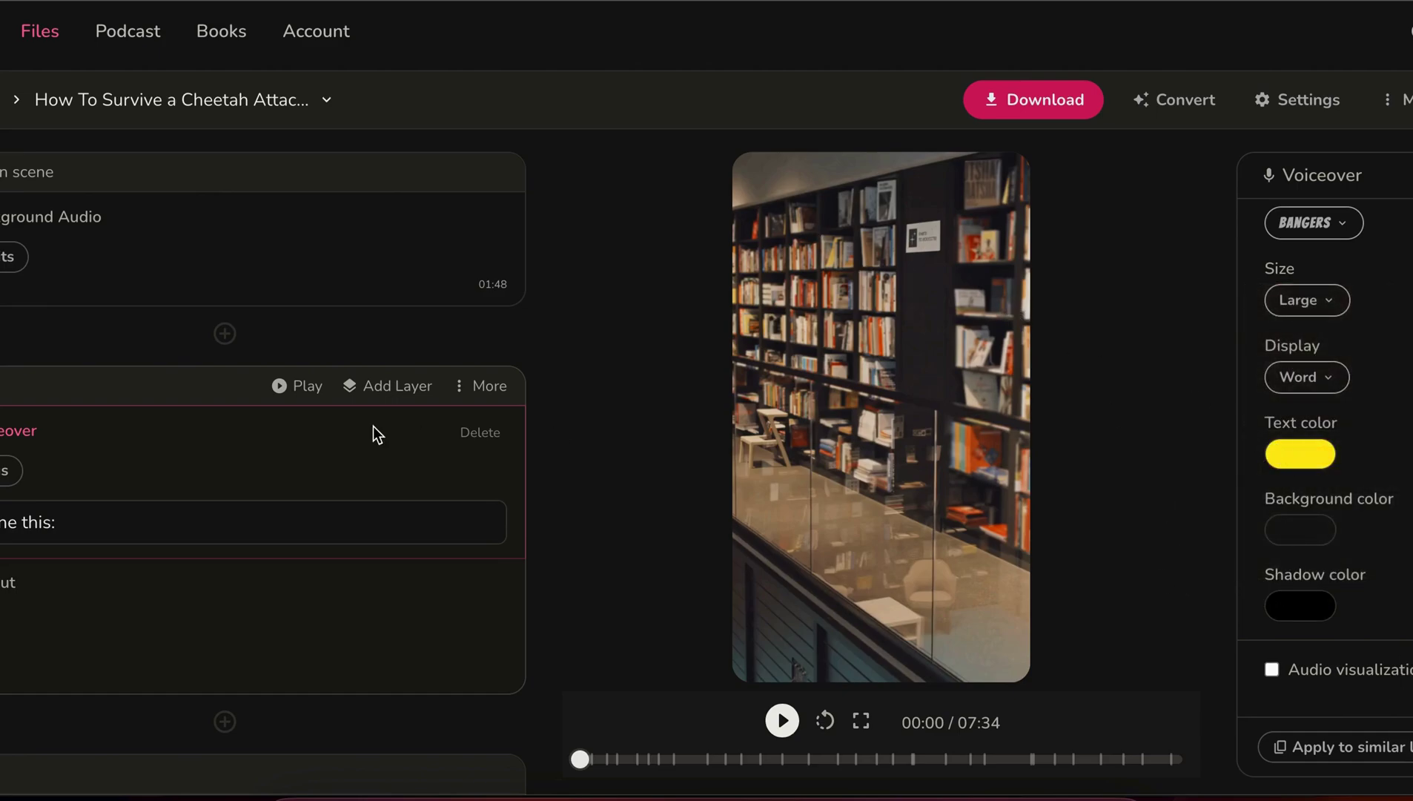
Apply these subtitle settings to all similar voiceover layers.
scroll(341, 550, "down", 10)
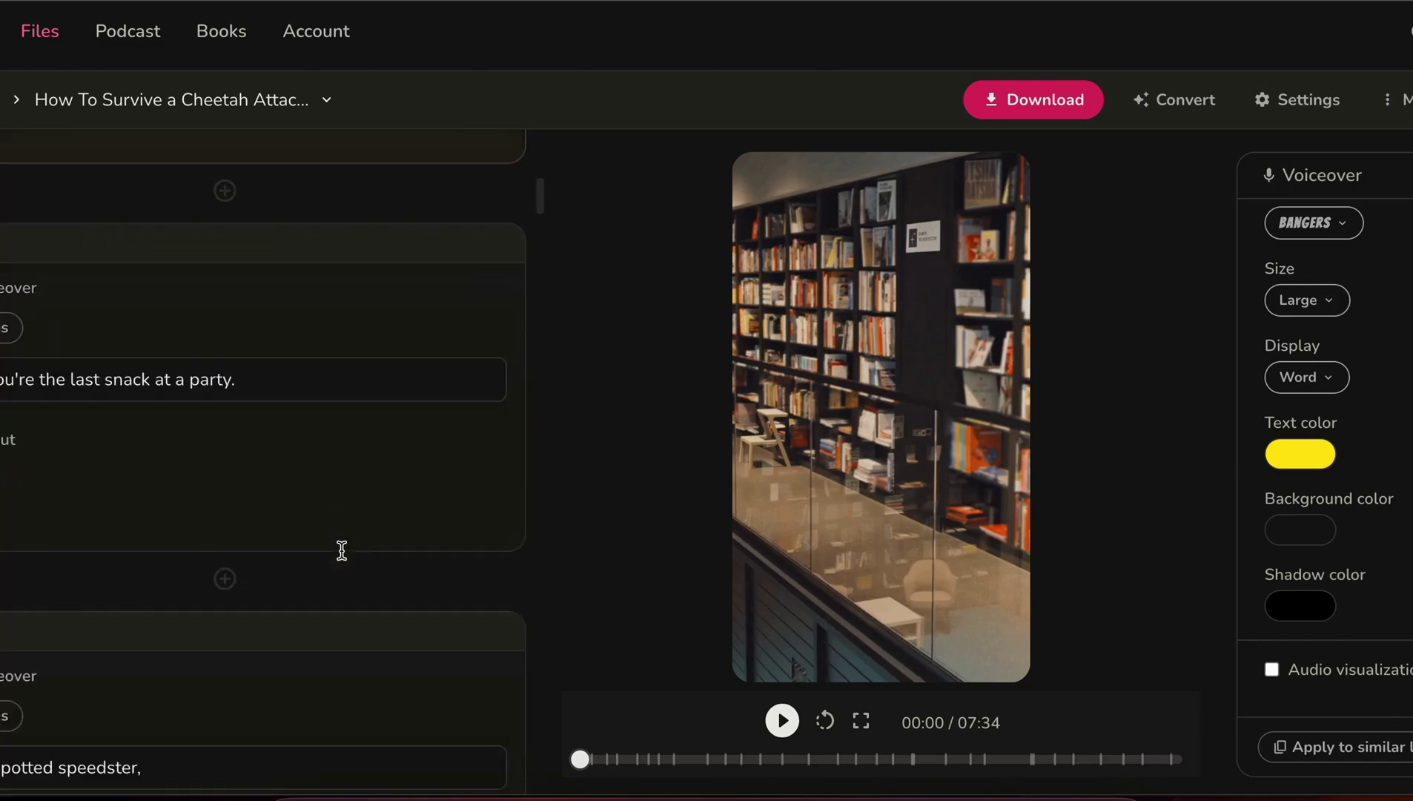
scroll(341, 550, "down", 3)
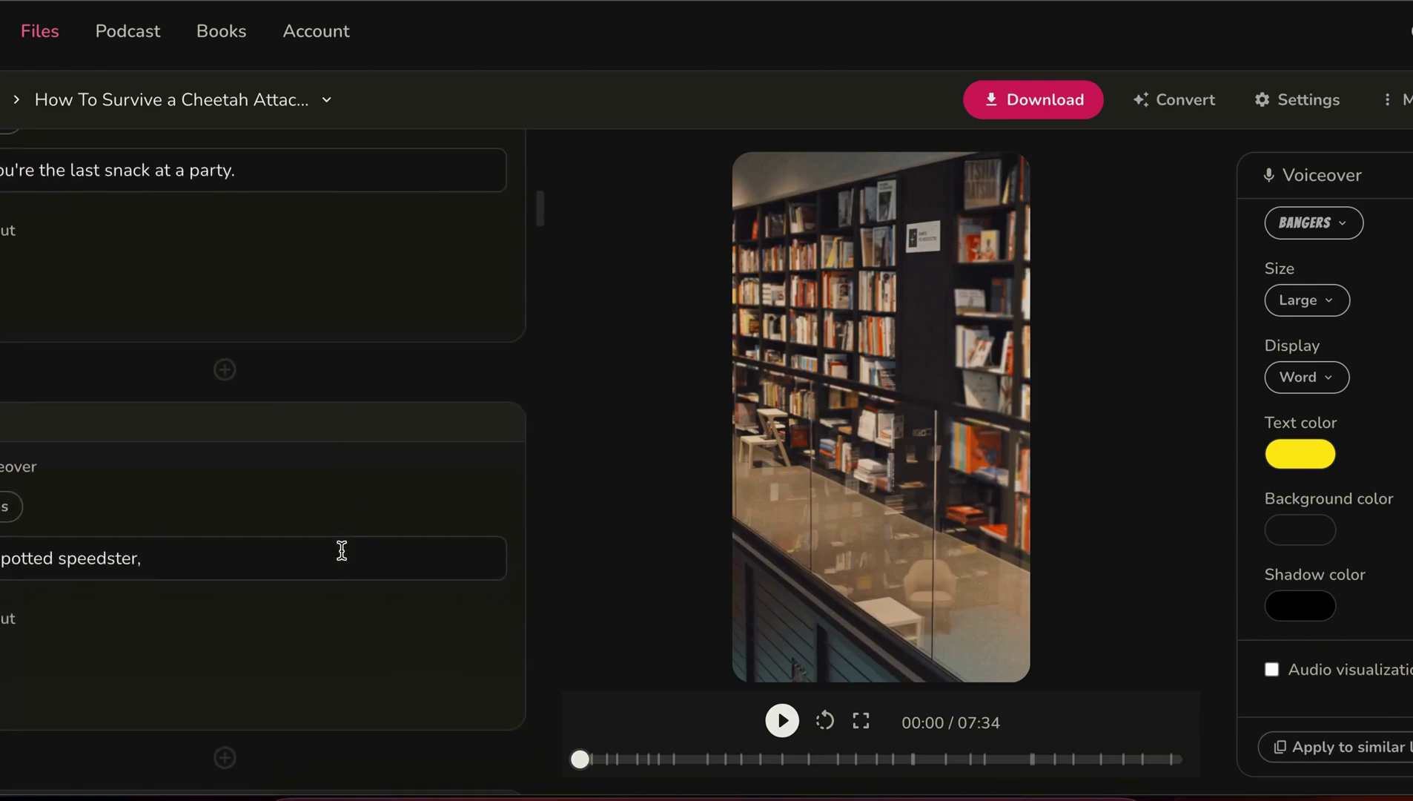
left_click(1334, 749)
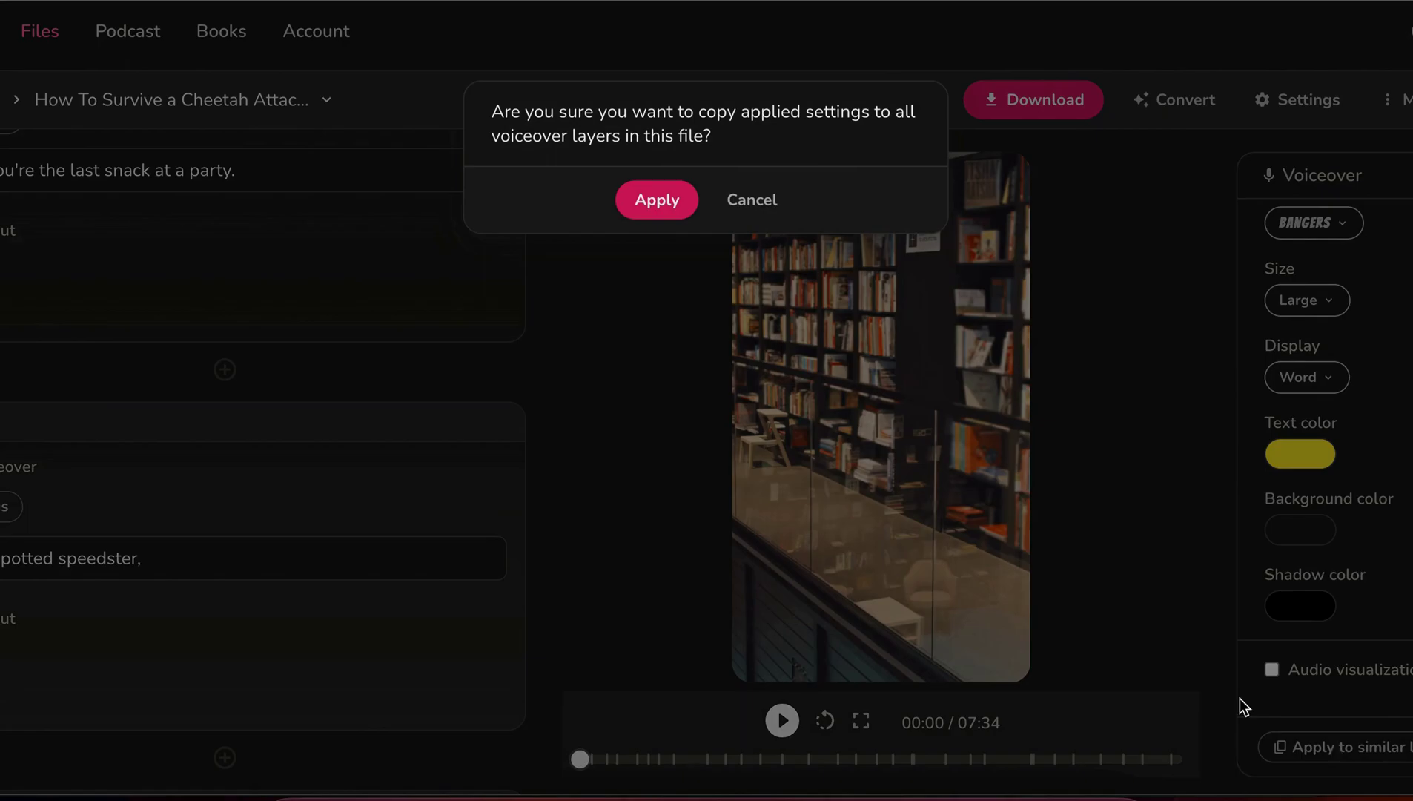
left_click(660, 211)
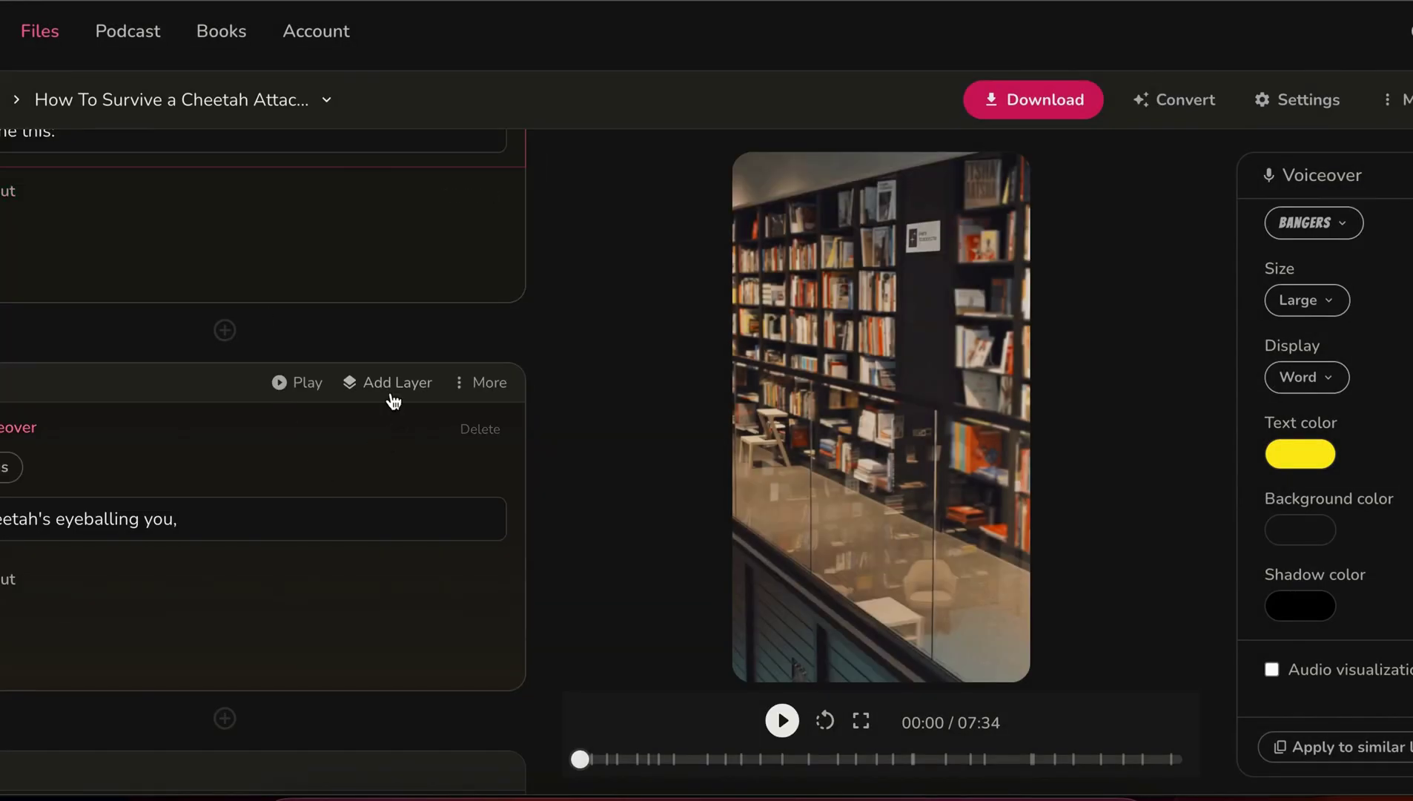
Add a picture-in-picture layer showing the cheetah image to Scene 1.
left_click(388, 384)
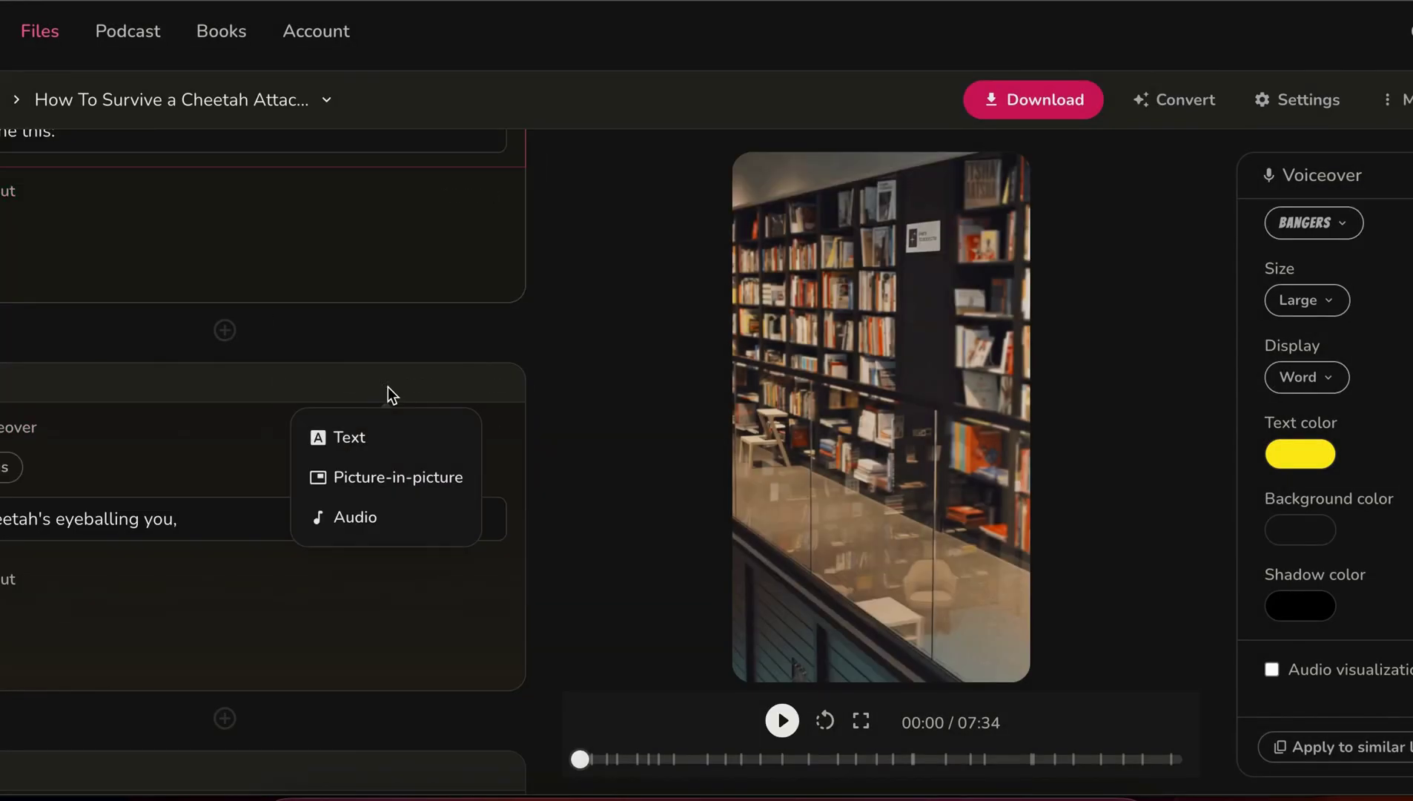
left_click(337, 480)
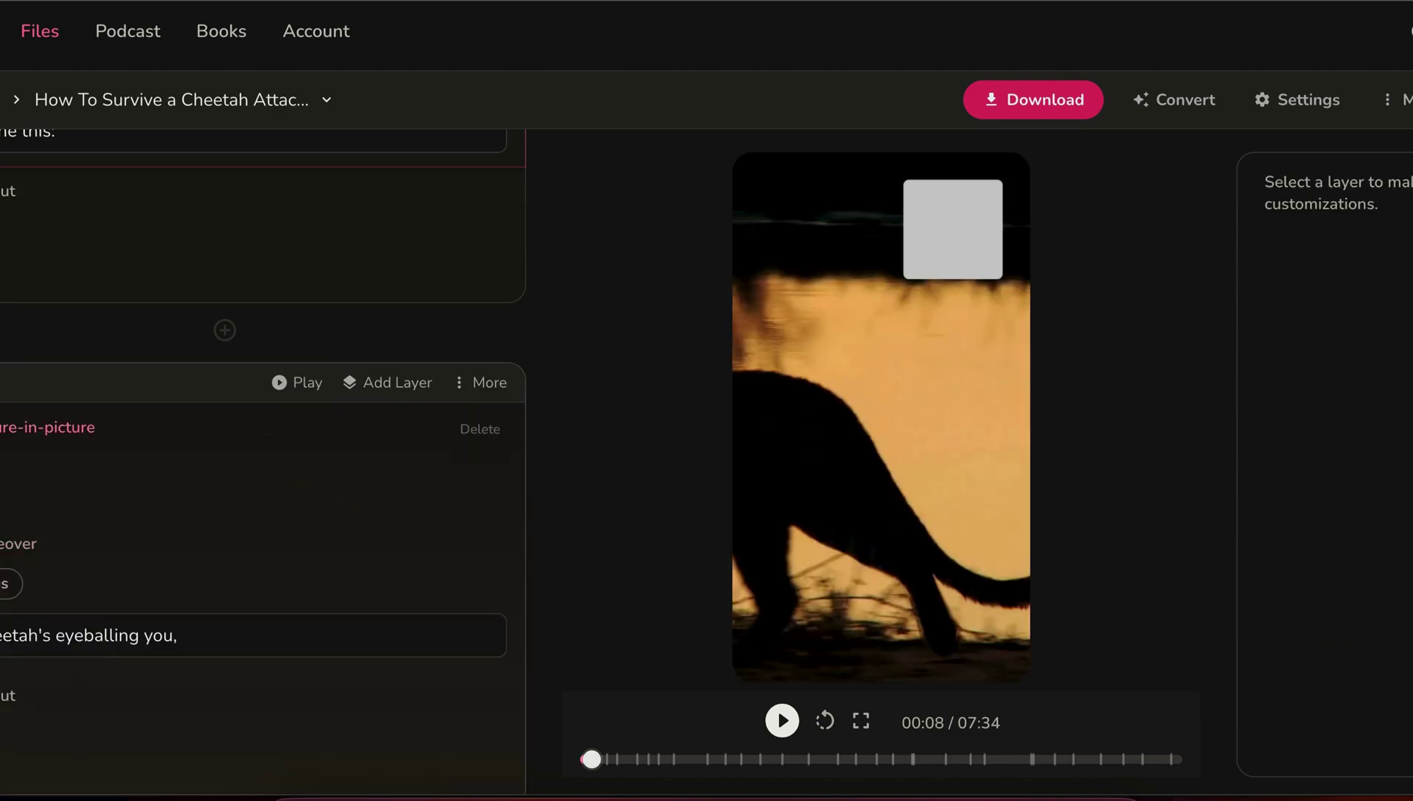
scroll(536, 567, "down", 1)
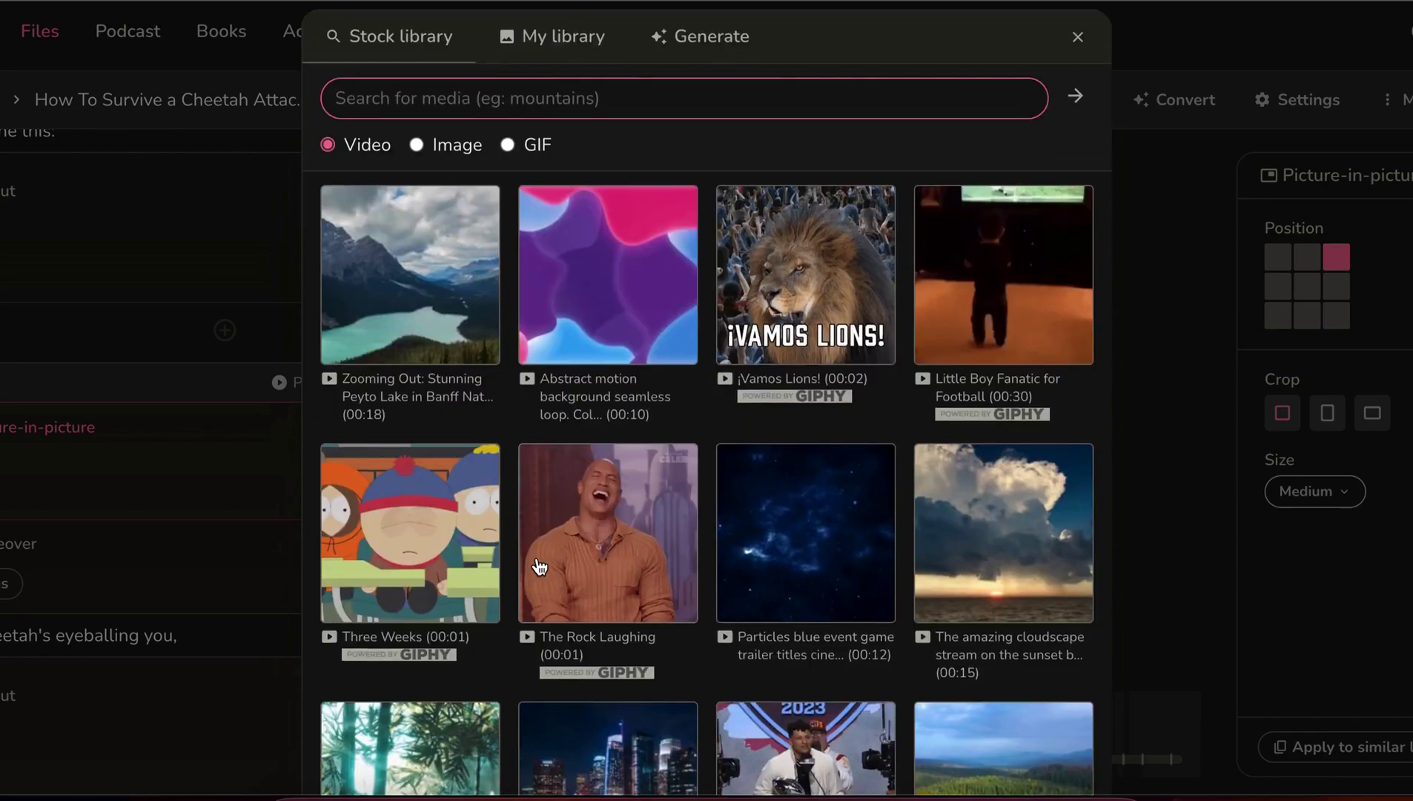
scroll(536, 567, "up", 1)
key("Escape")
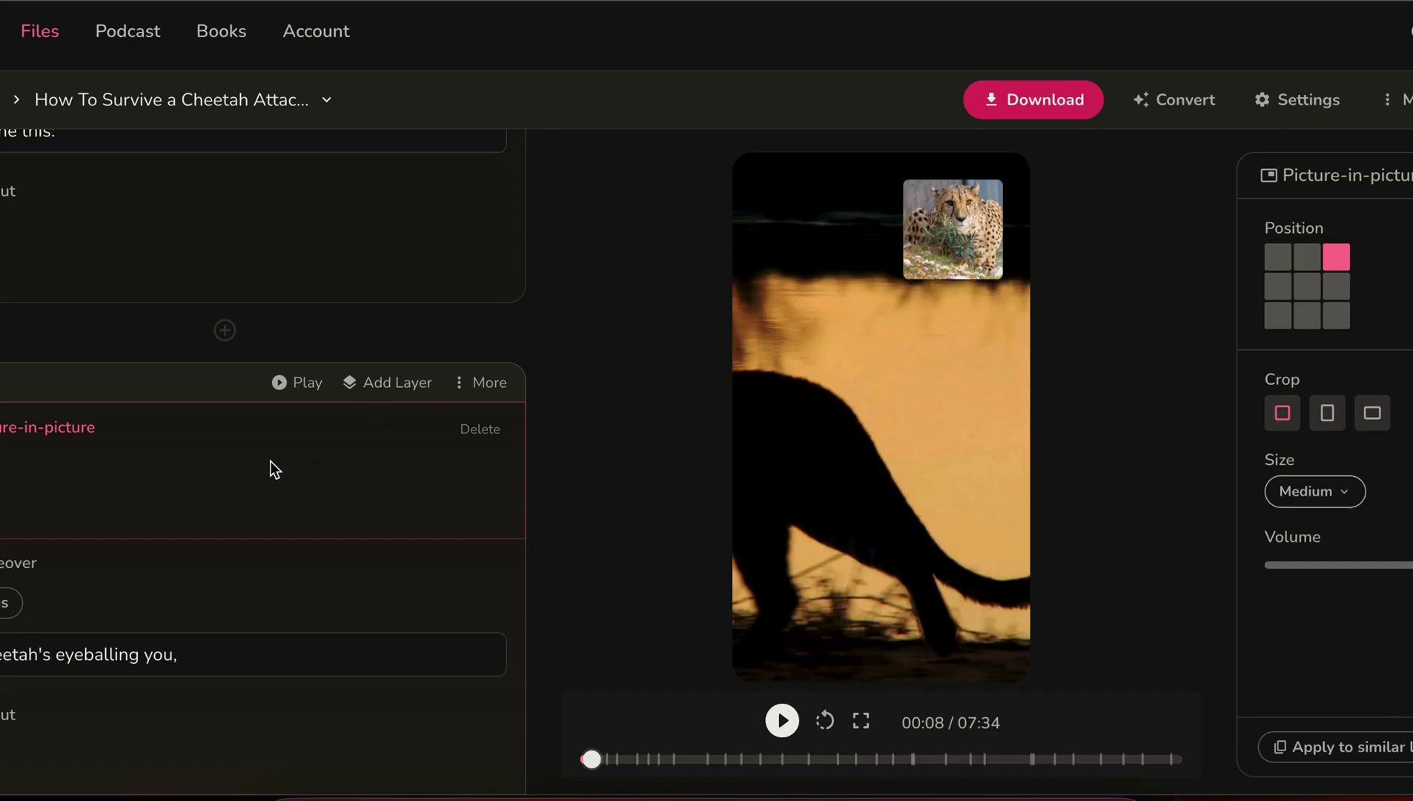
Place the cheetah inset at bottom centre and make it Large.
left_click(1308, 317)
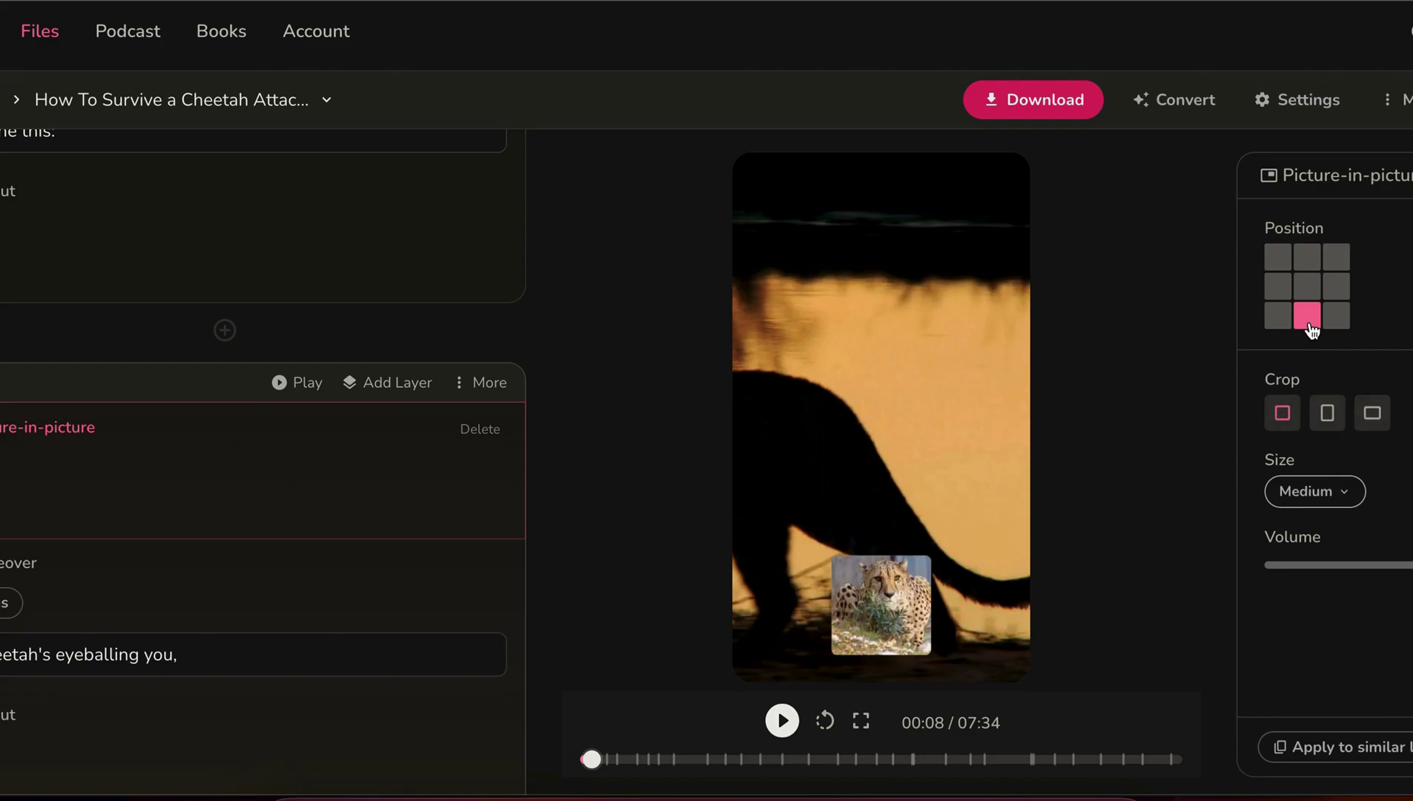
left_click(1327, 493)
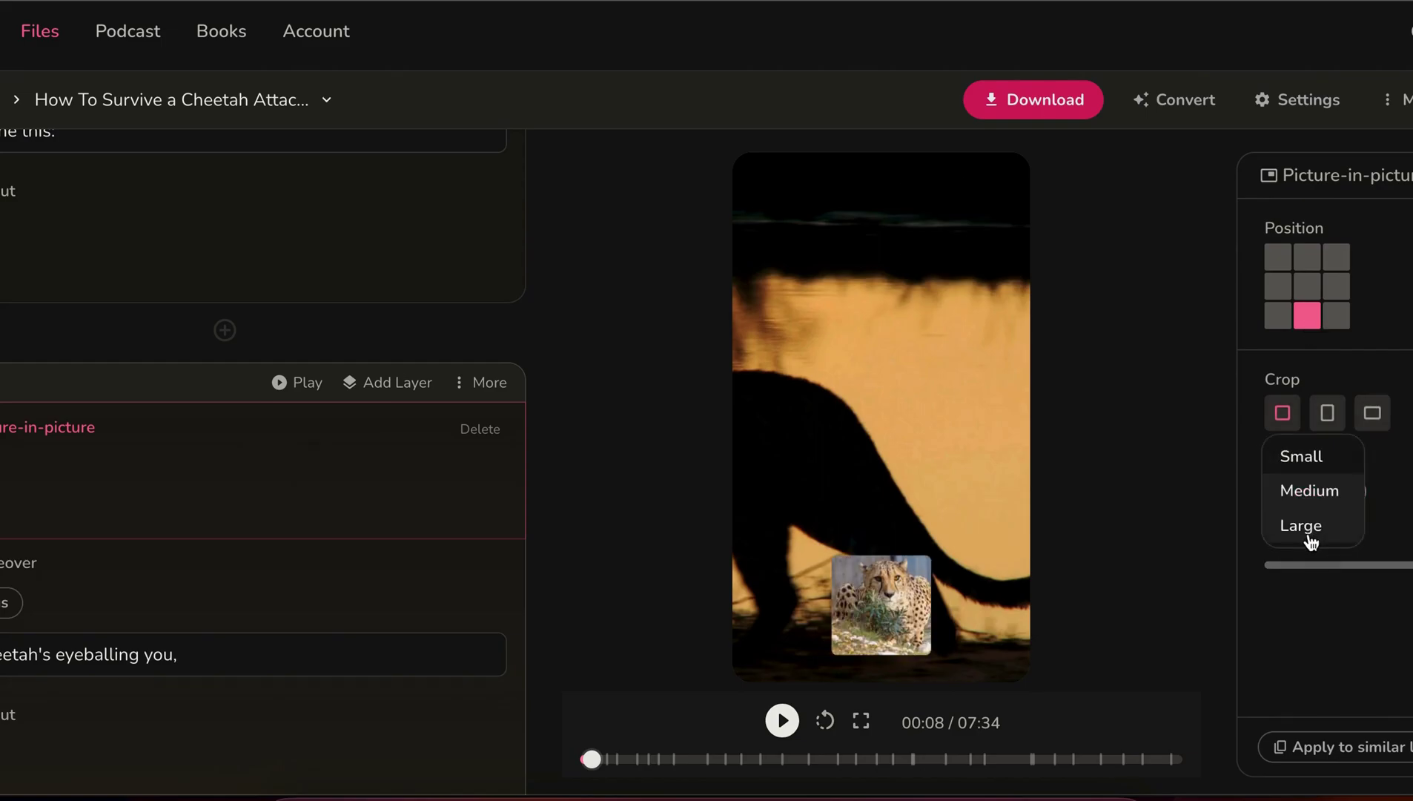
left_click(1306, 524)
scroll(351, 607, "down", 12)
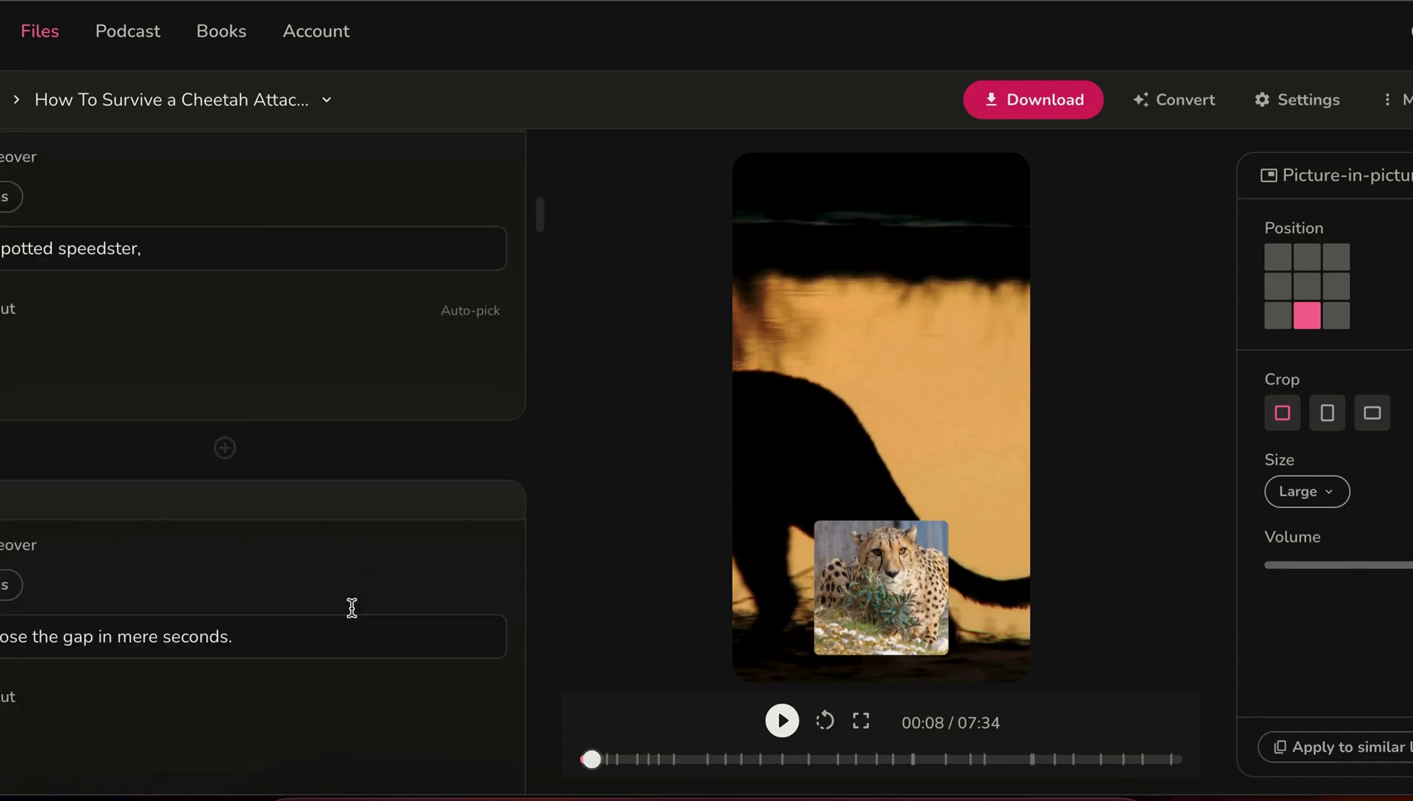
scroll(351, 607, "down", 5)
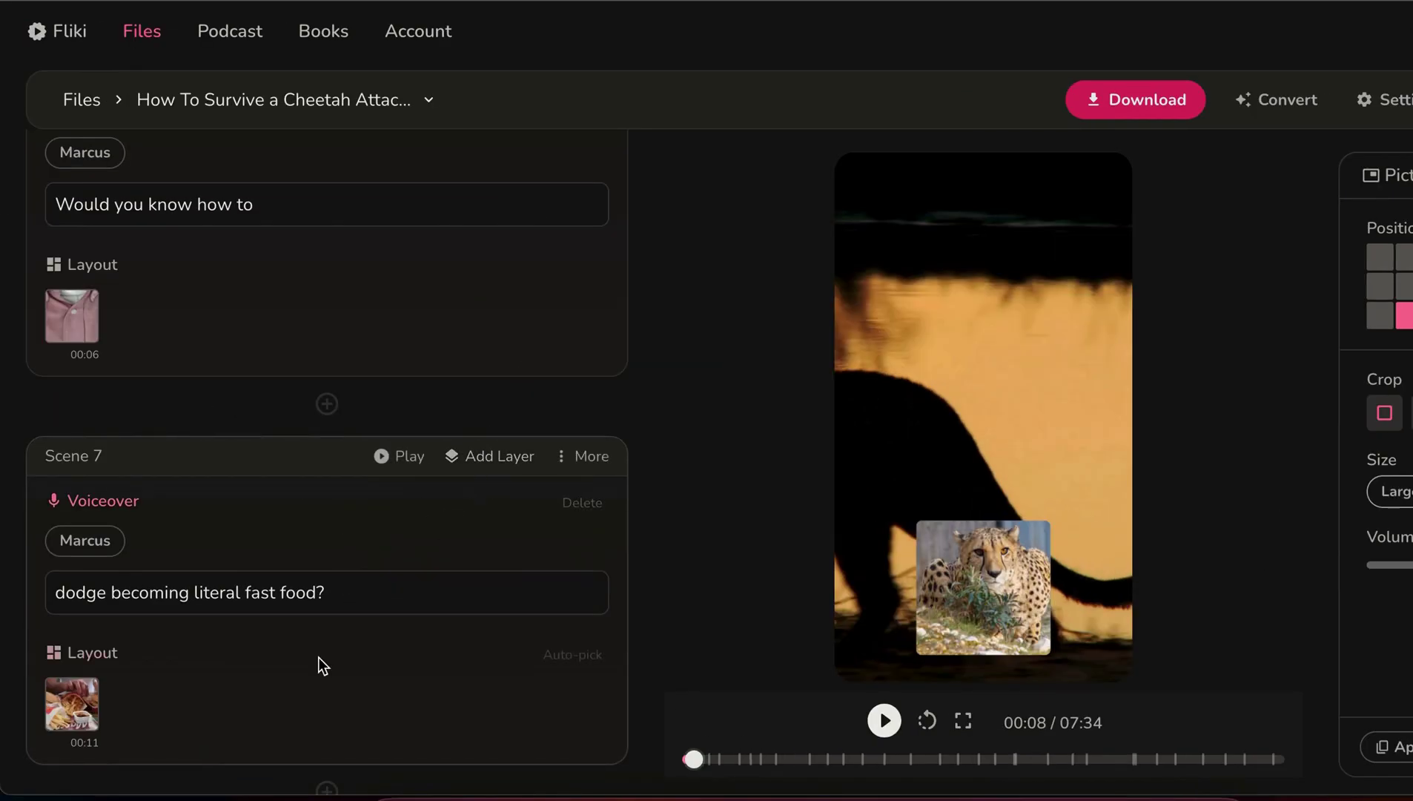
Try a split two-media layout on Scene 7, then undo to keep its single full-frame layout.
left_click(293, 688)
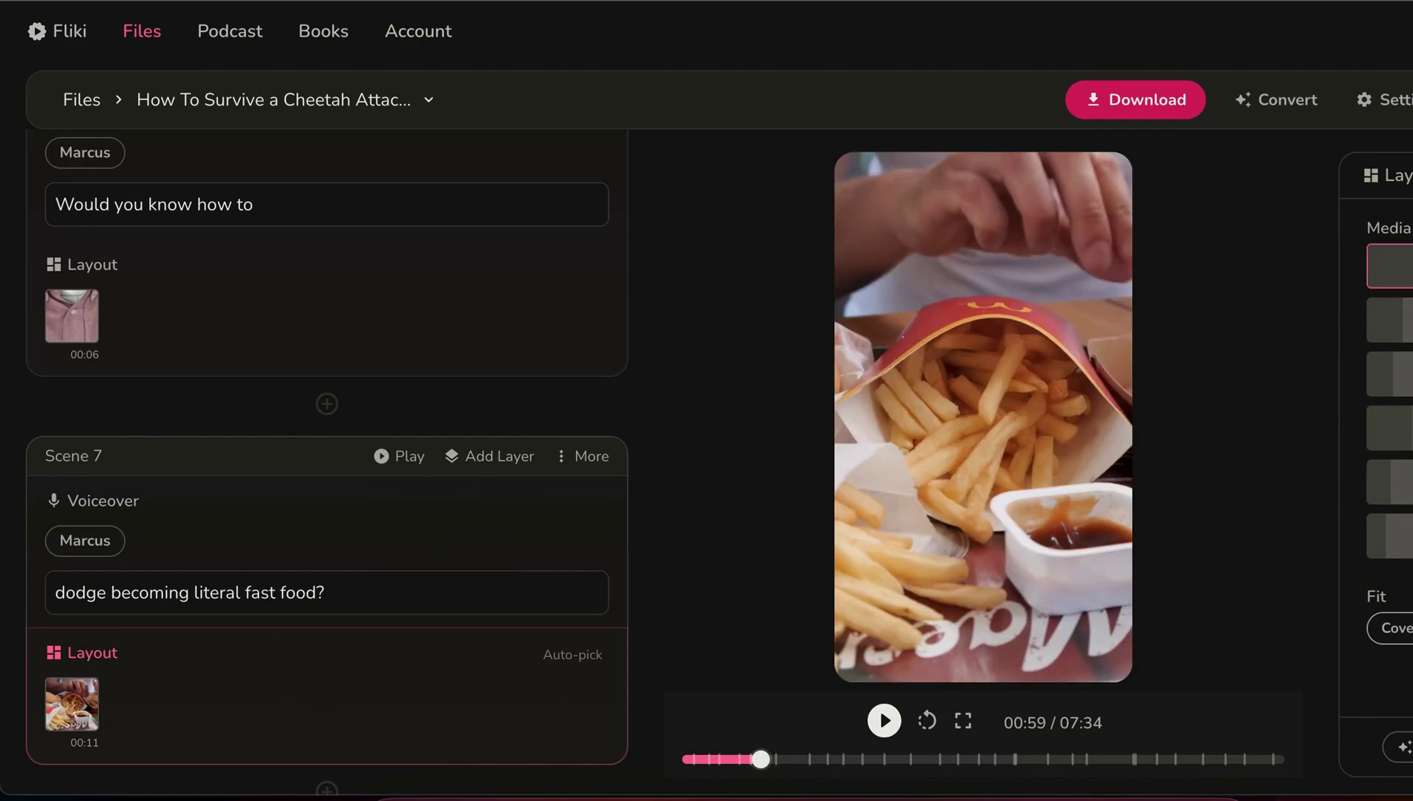
left_click(1407, 335)
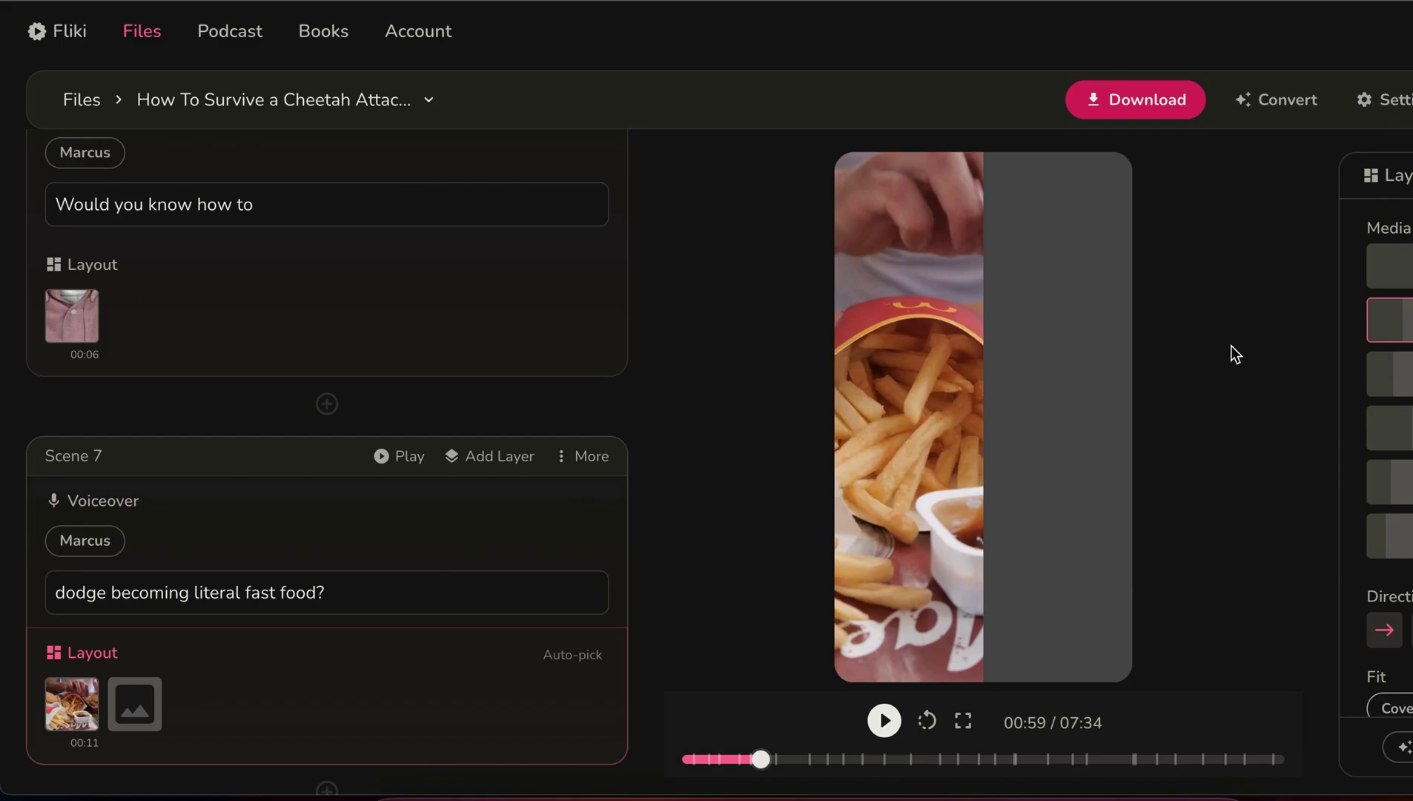
key("Escape")
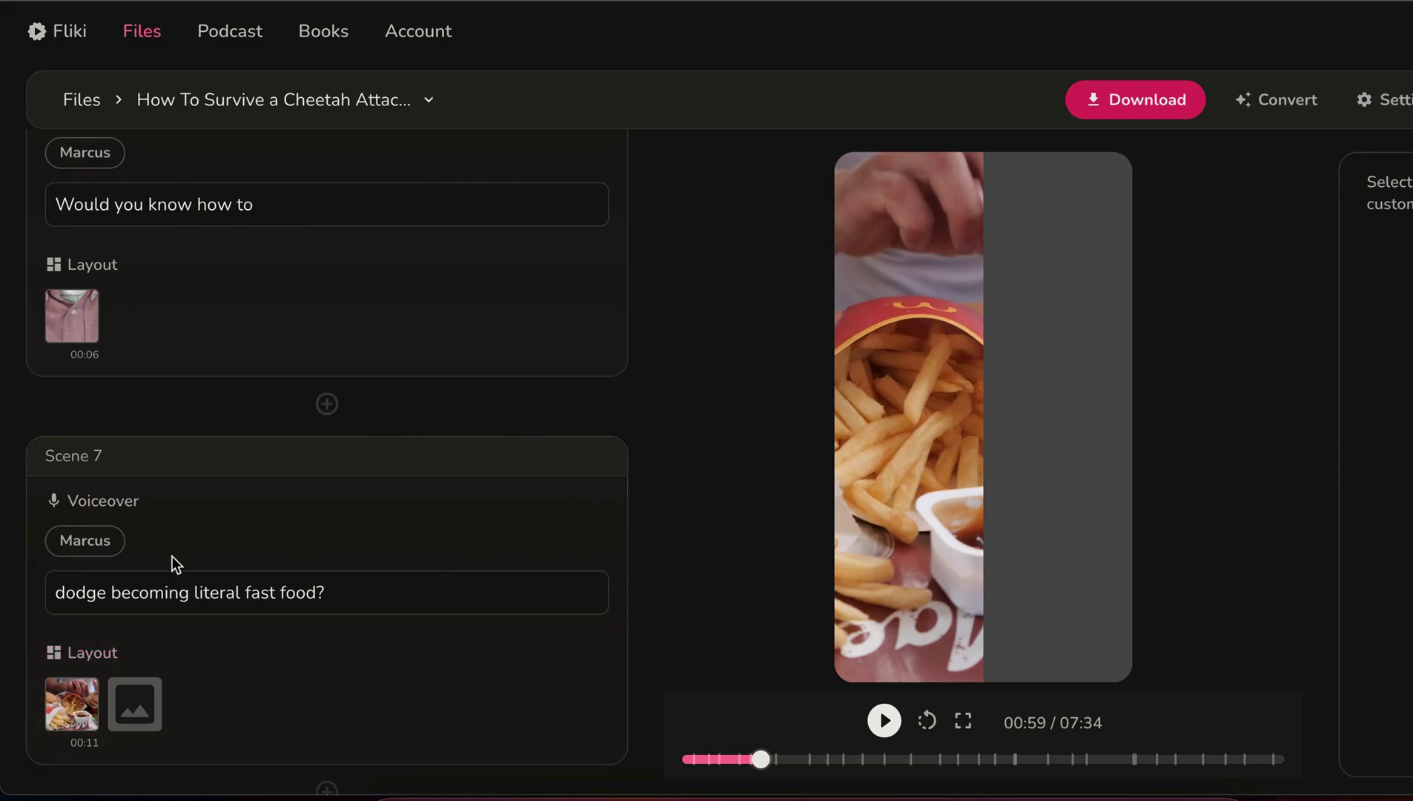
key("ctrl+z")
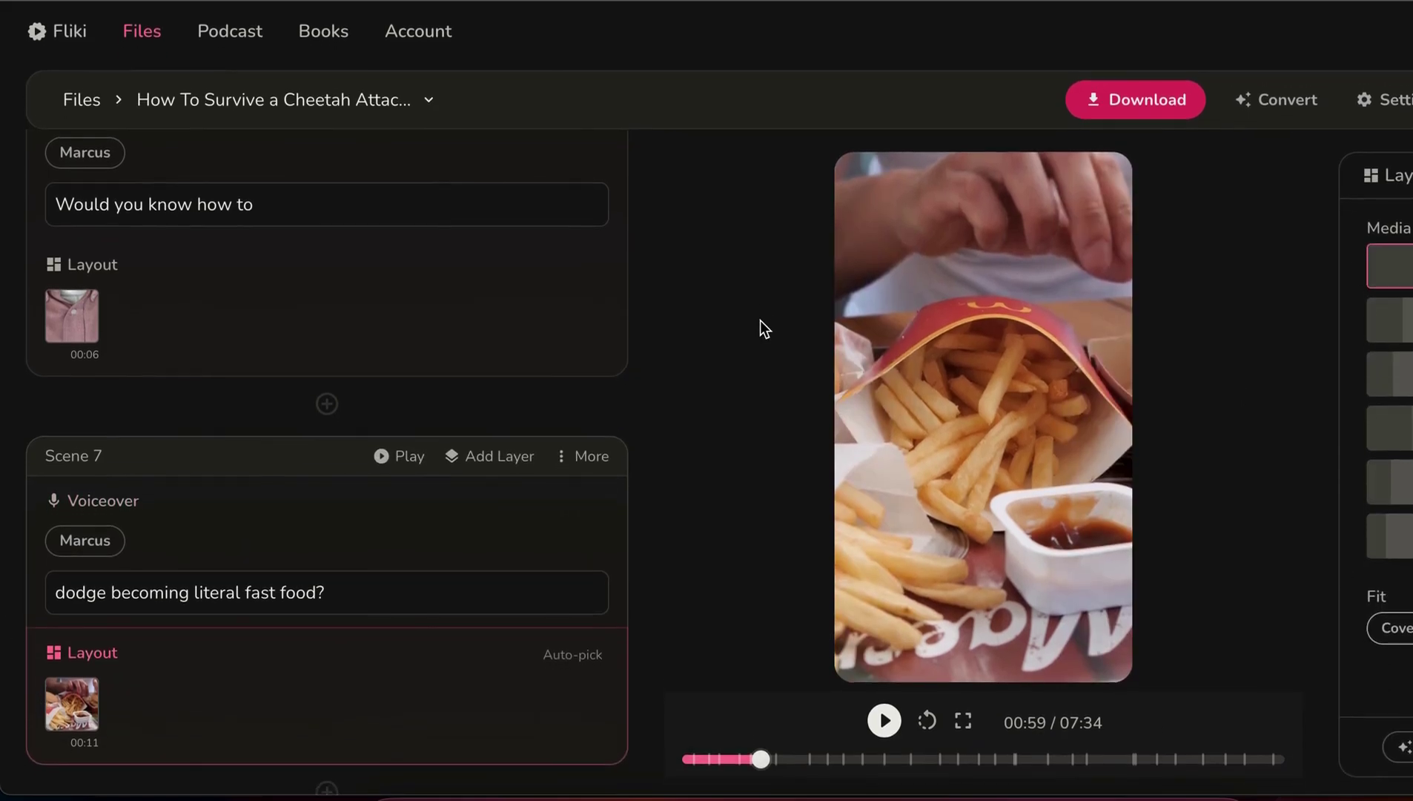
Play the preview from Scene 1's voiceover, then pause and rewind the scrubber to 00:00.
scroll(258, 582, "up", 20)
left_click(259, 585)
left_click(382, 430)
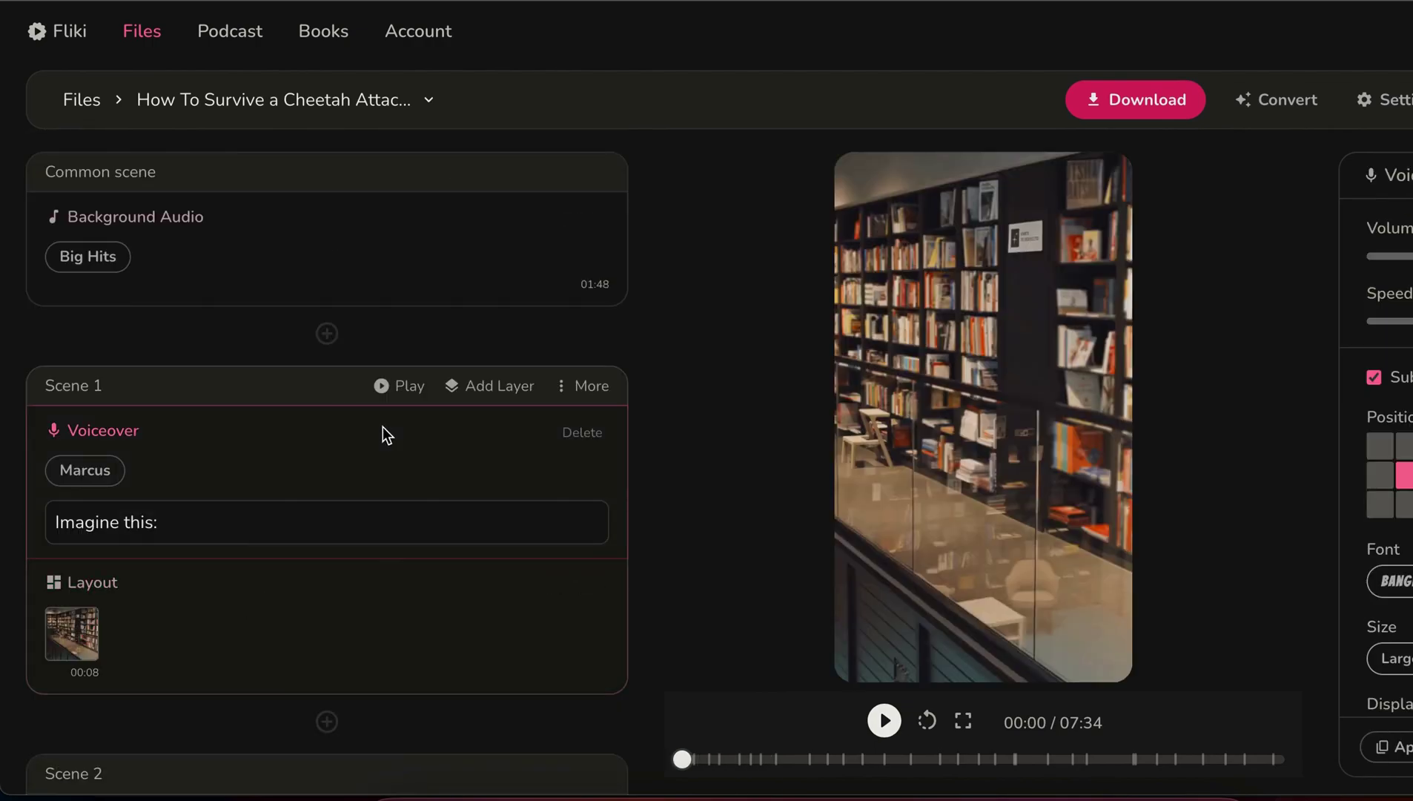
left_click(395, 385)
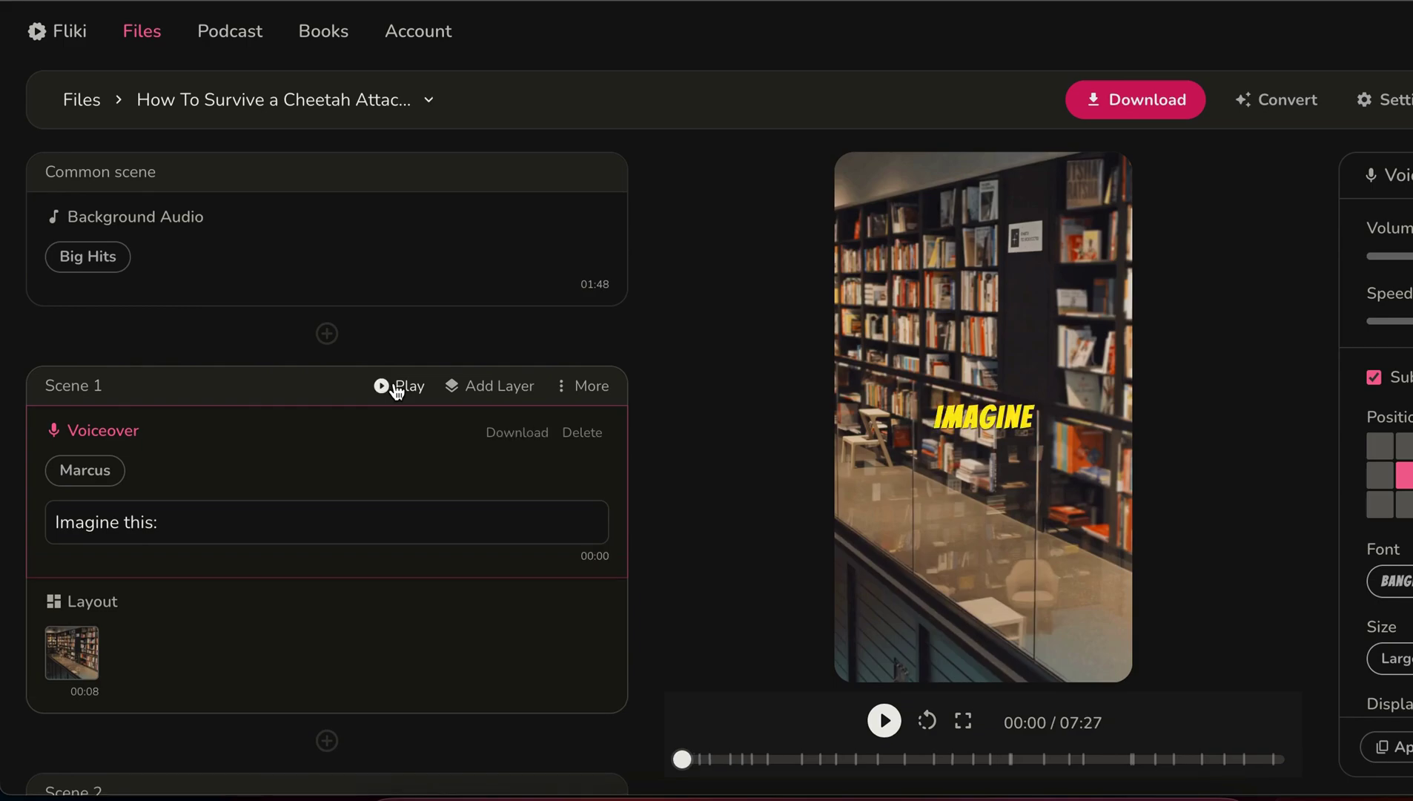
left_click(884, 719)
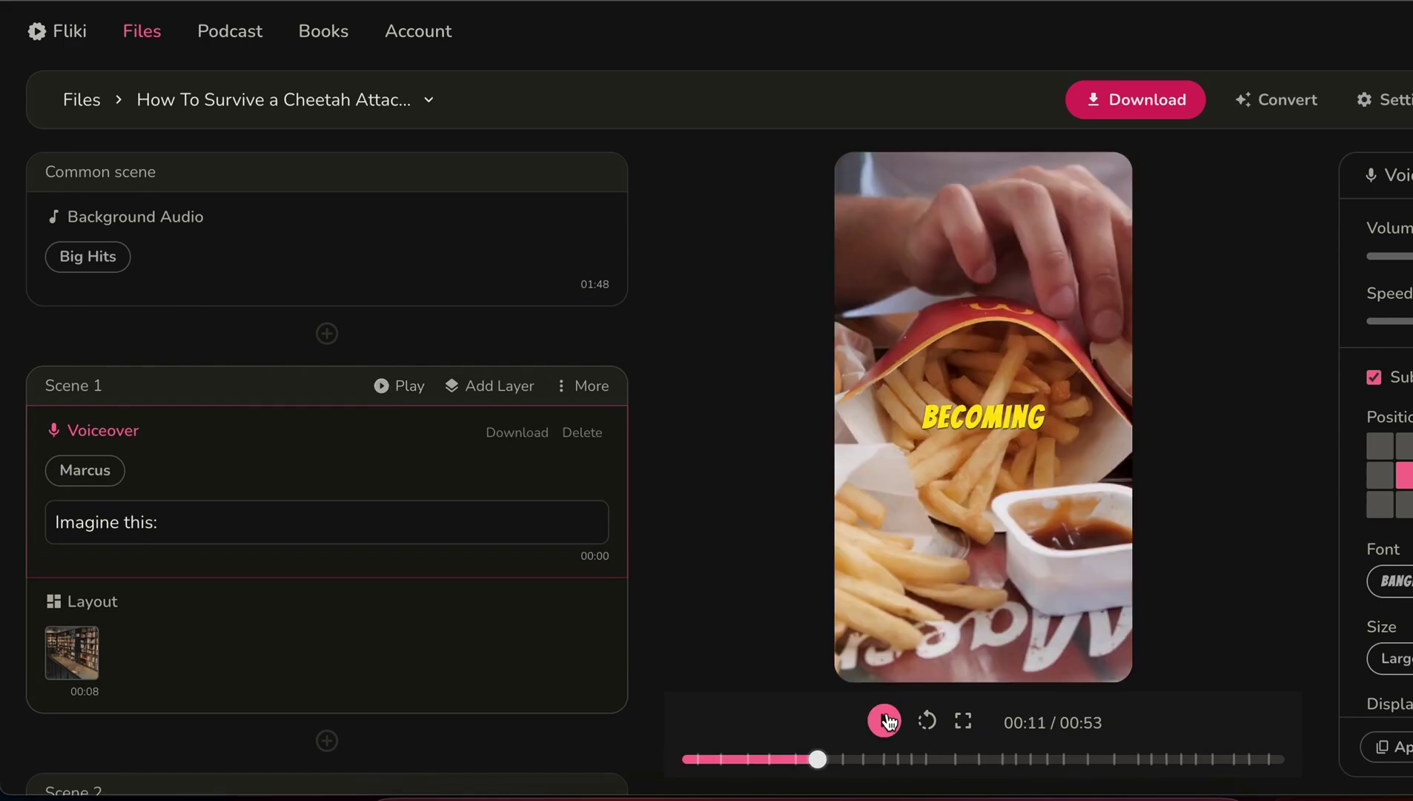
left_click_drag(817, 758, 650, 758)
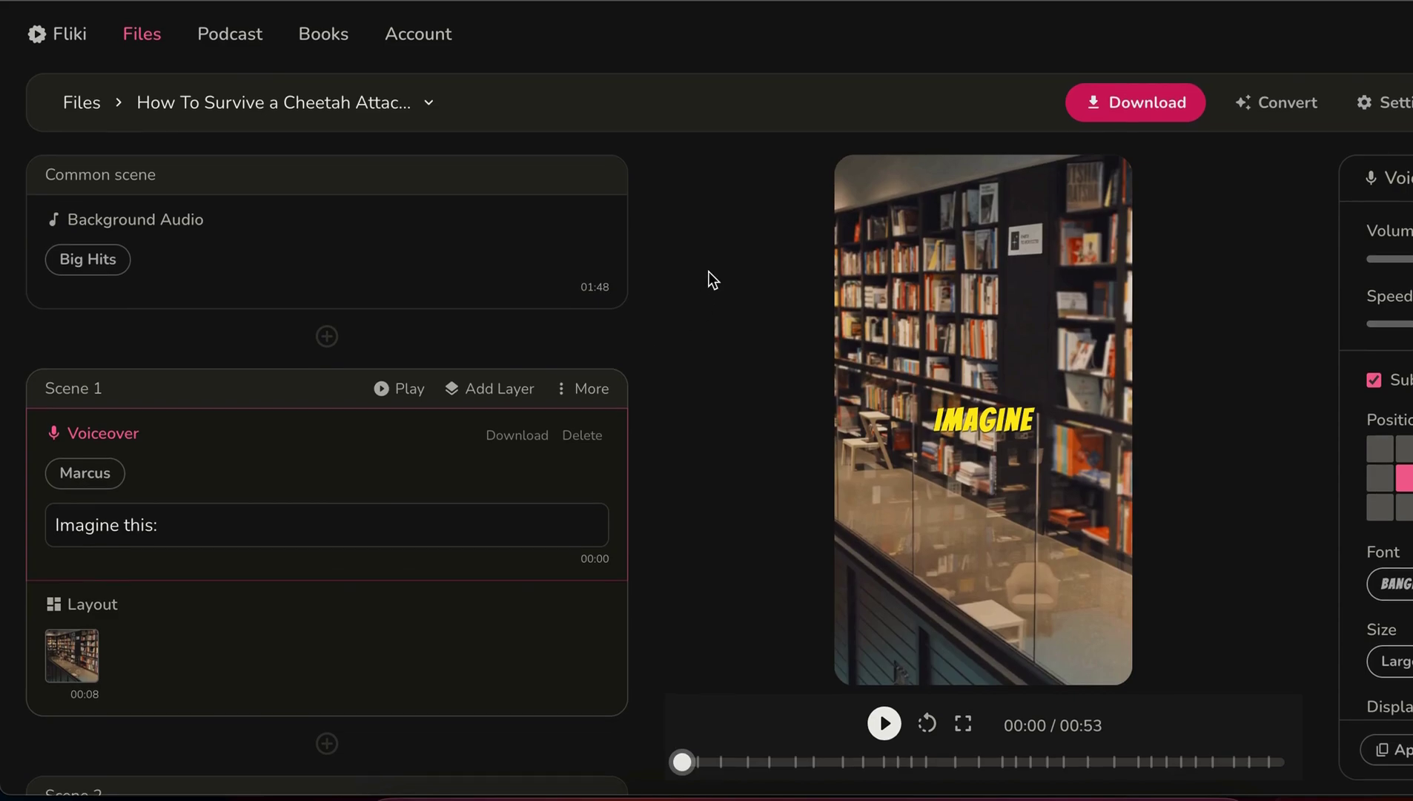
scroll(508, 537, "down", 4)
scroll(507, 537, "up", 4)
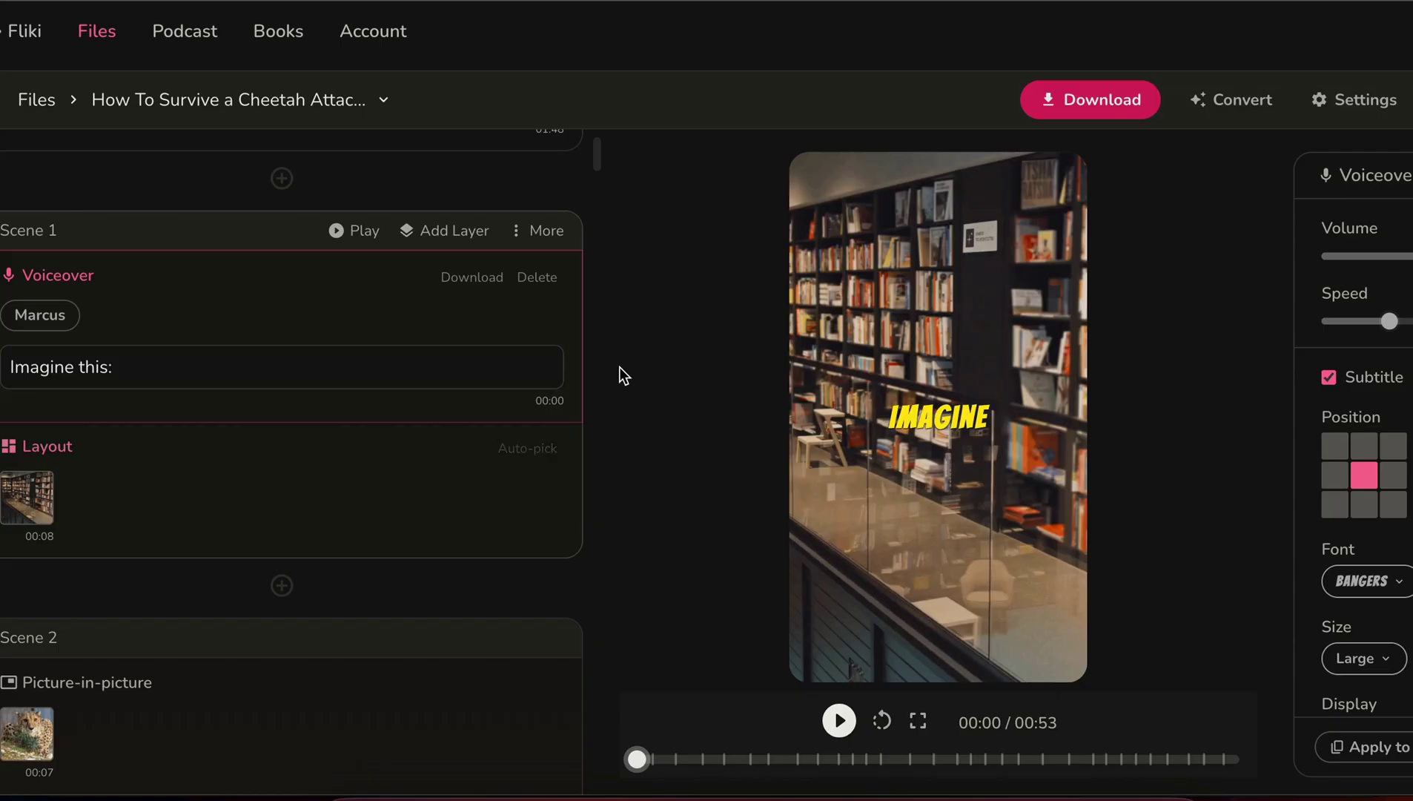
Scroll up and down through the scene list.
scroll(348, 338, "up", 2)
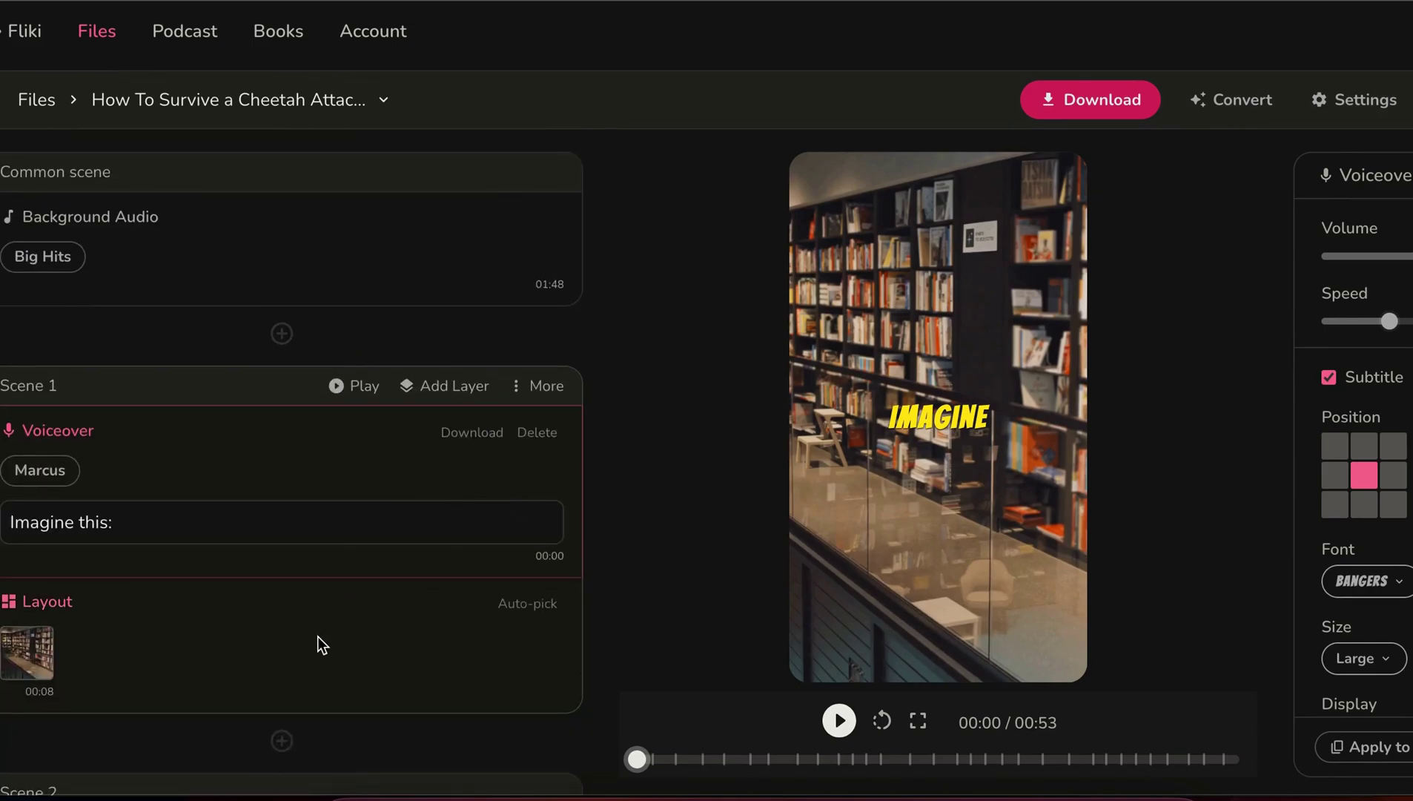
scroll(316, 636, "down", 1)
scroll(316, 636, "up", 1)
scroll(317, 636, "down", 1)
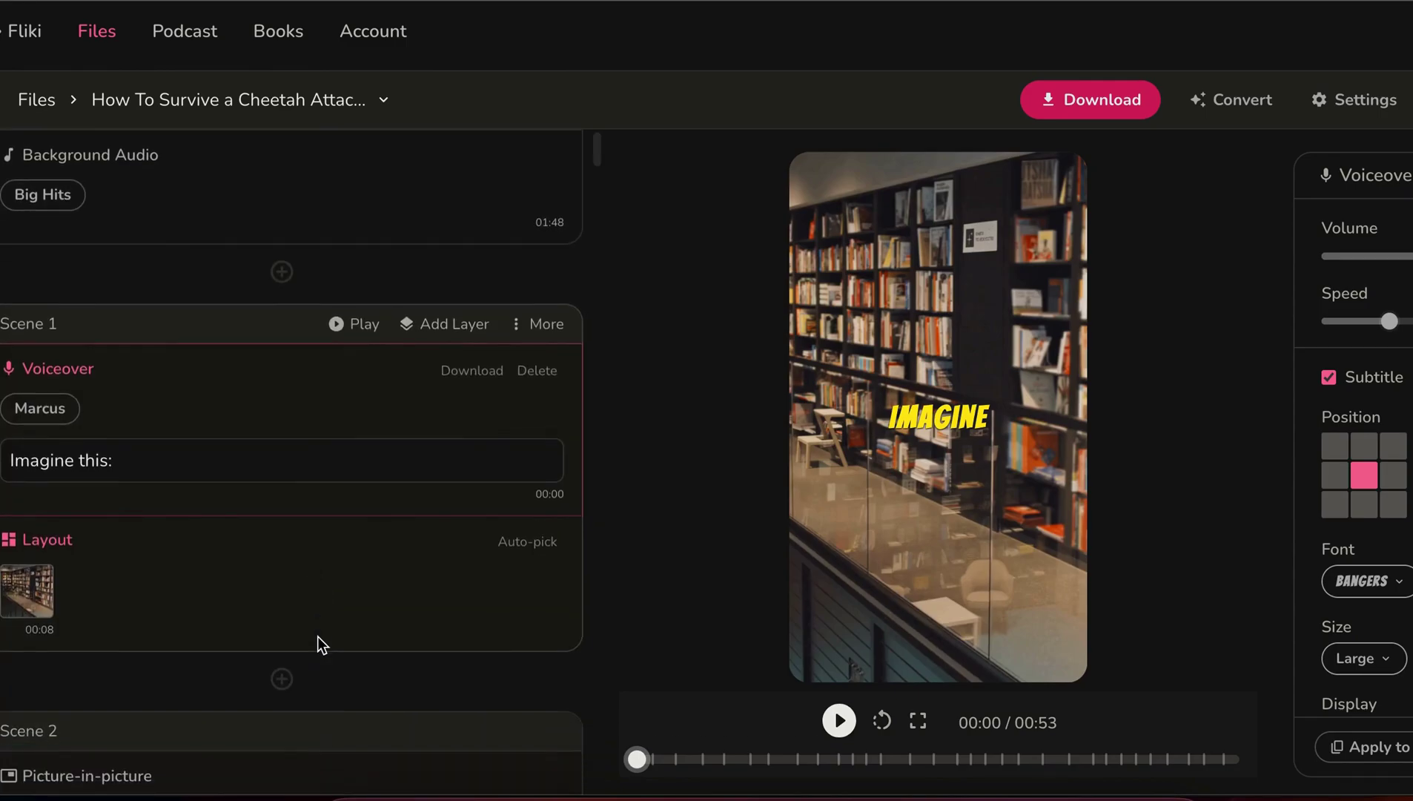
scroll(317, 636, "up", 1)
scroll(343, 617, "down", 1)
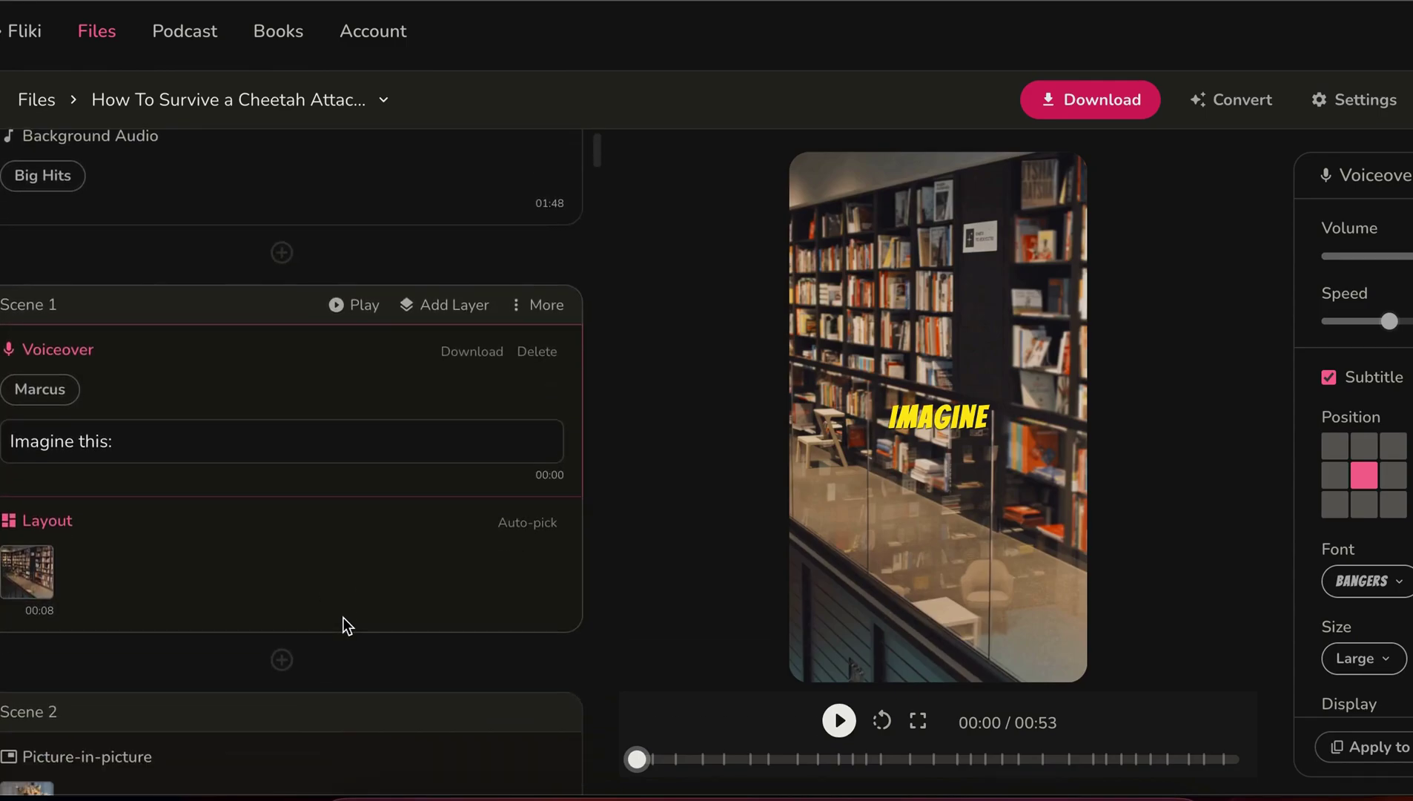
scroll(343, 617, "down", 3)
scroll(342, 617, "up", 4)
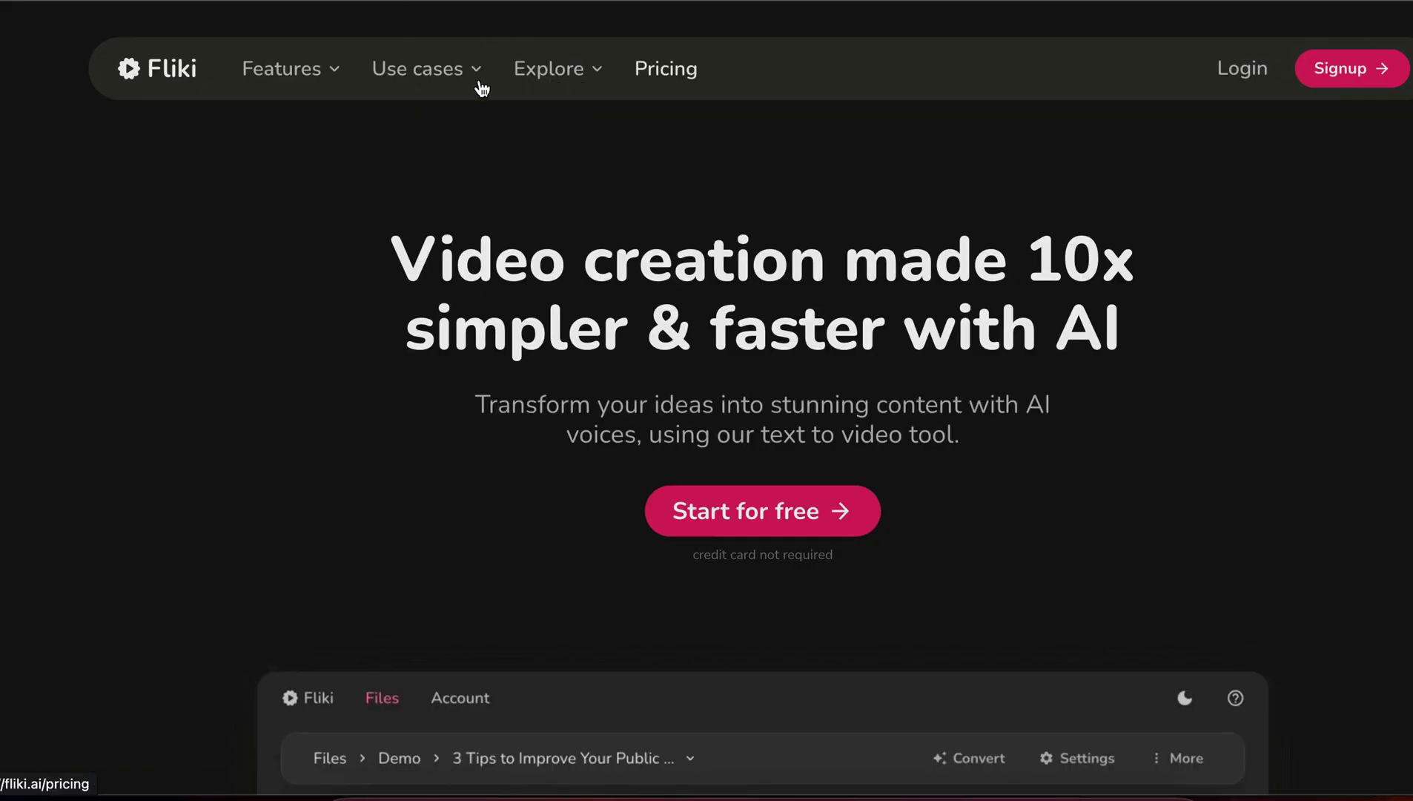
Browse Fliki's Resources page, the What's new changelog, and the Features page from the site menu.
mouse_move(577, 88)
left_click(580, 148)
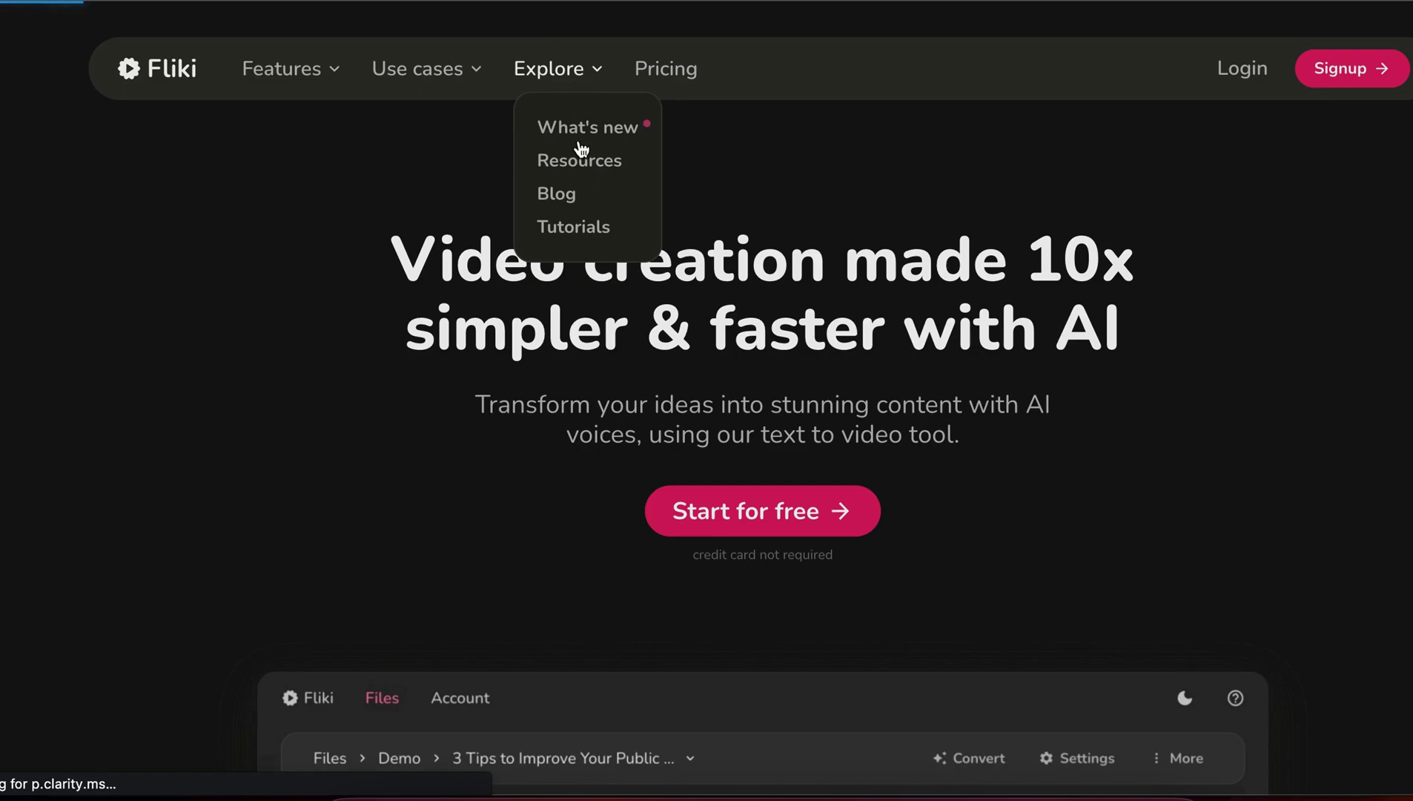
mouse_move(568, 88)
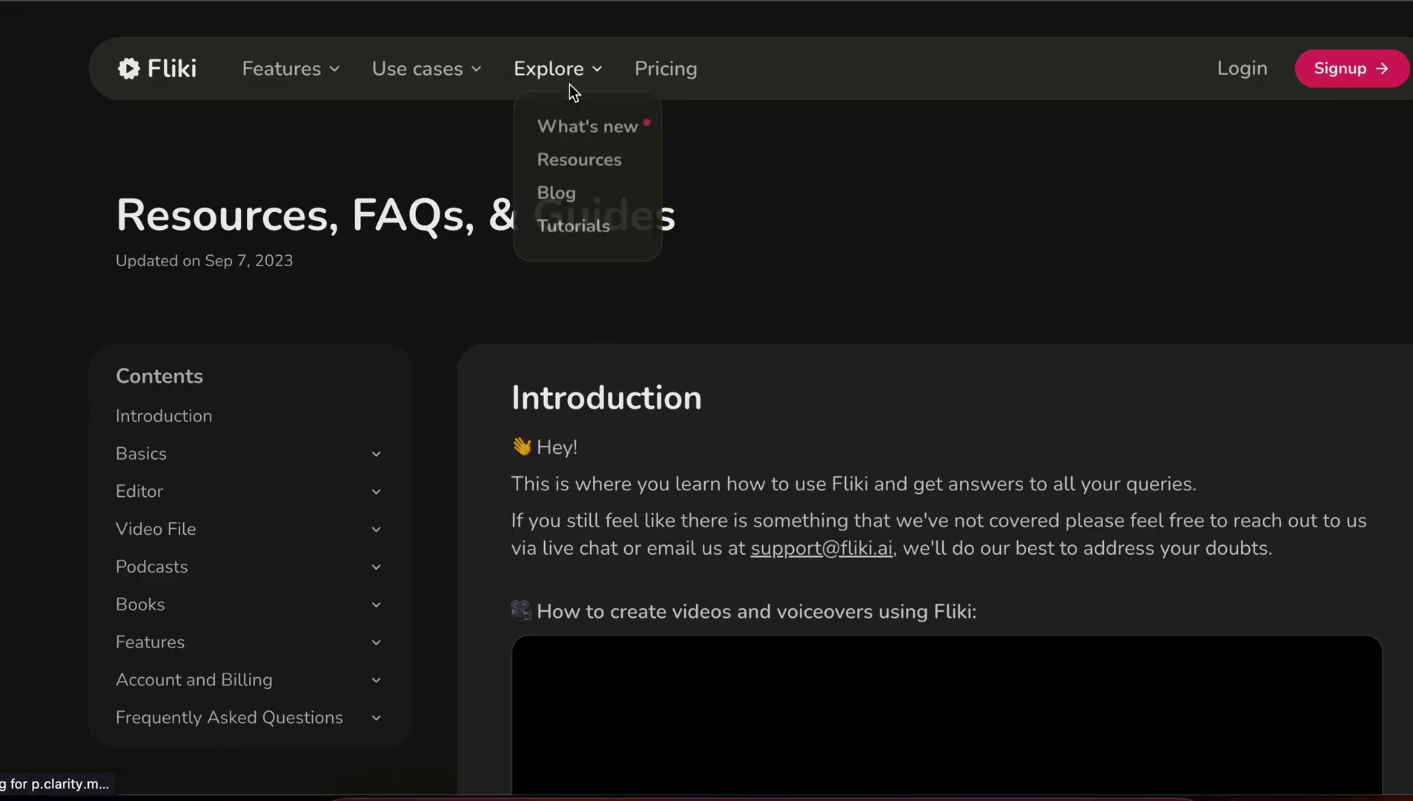
left_click(571, 139)
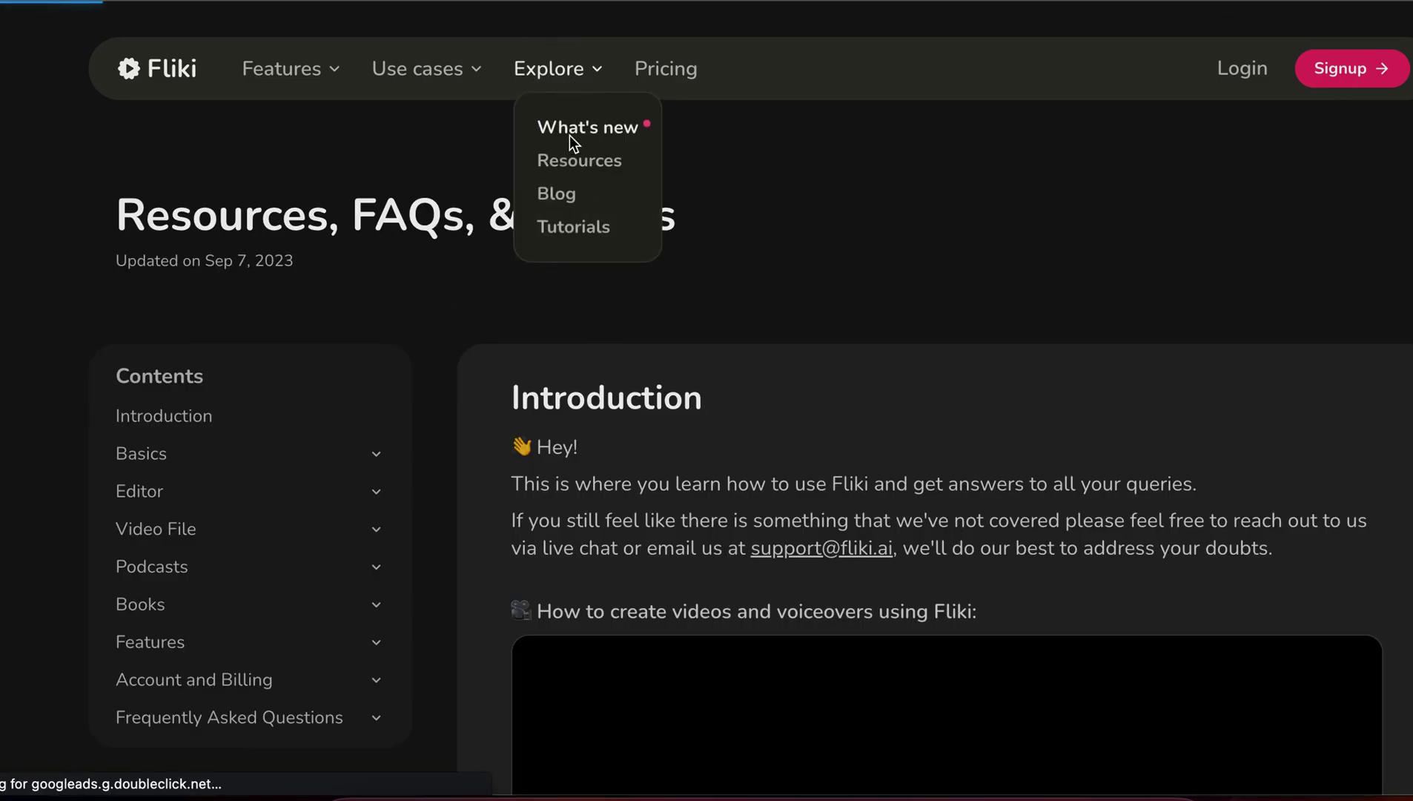
scroll(631, 412, "down", 10)
scroll(631, 412, "up", 15)
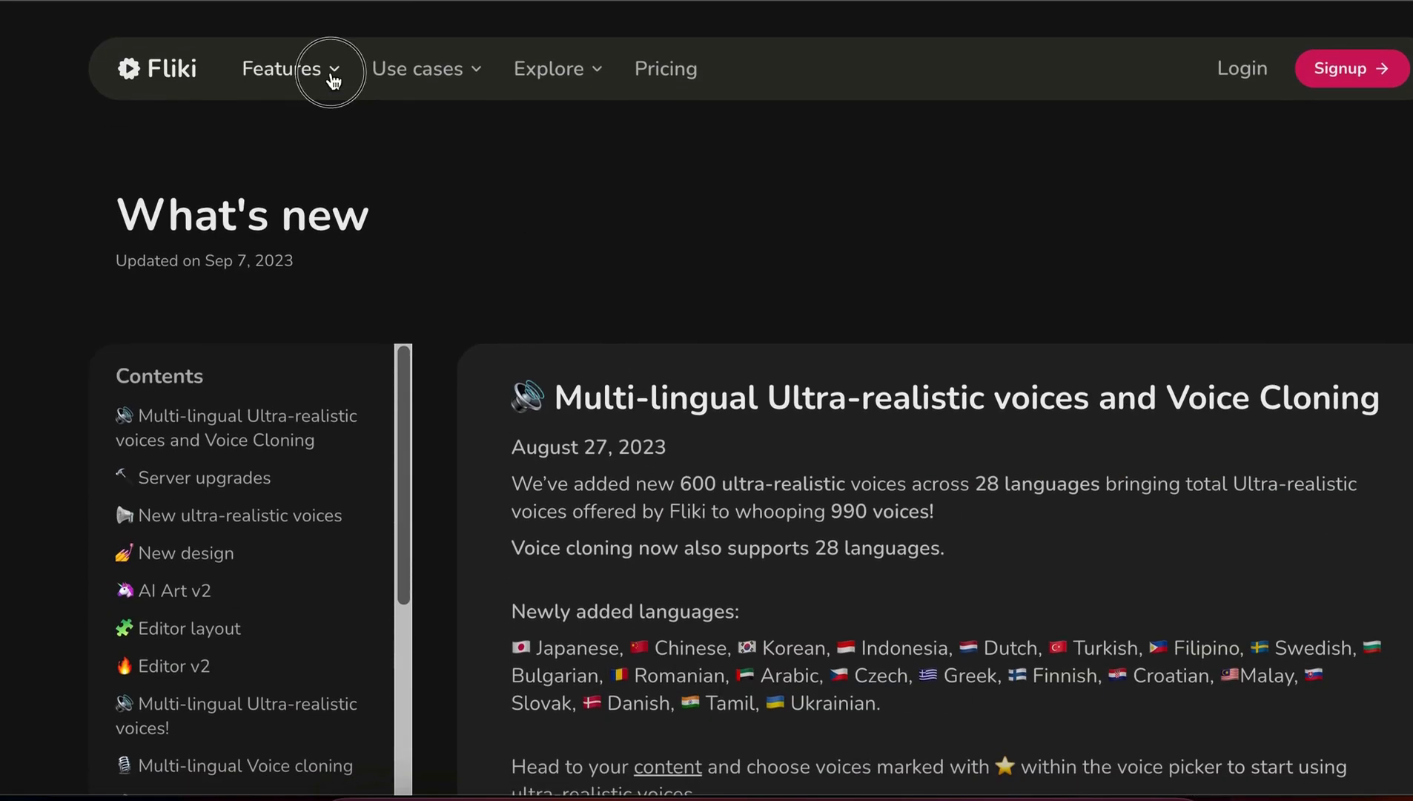
left_click(333, 79)
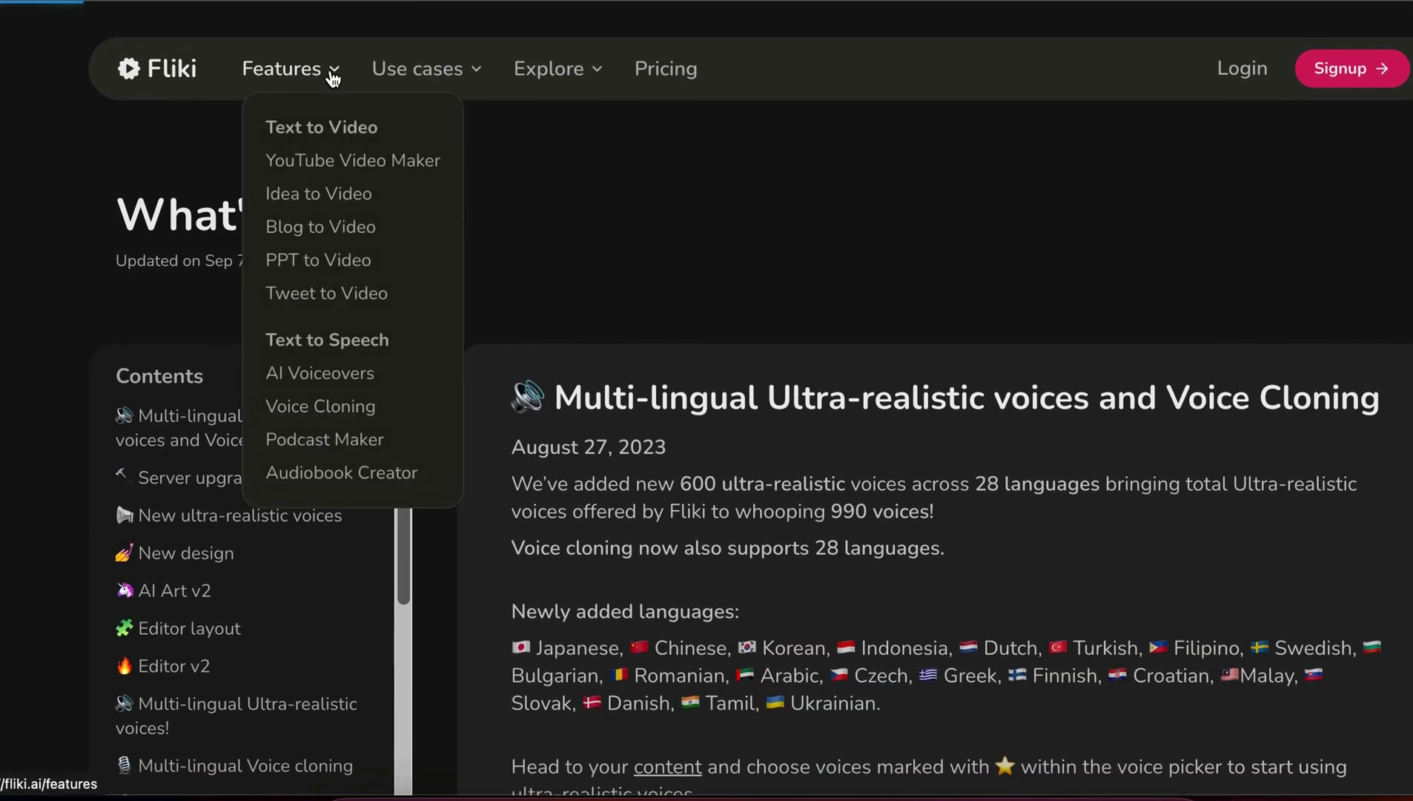